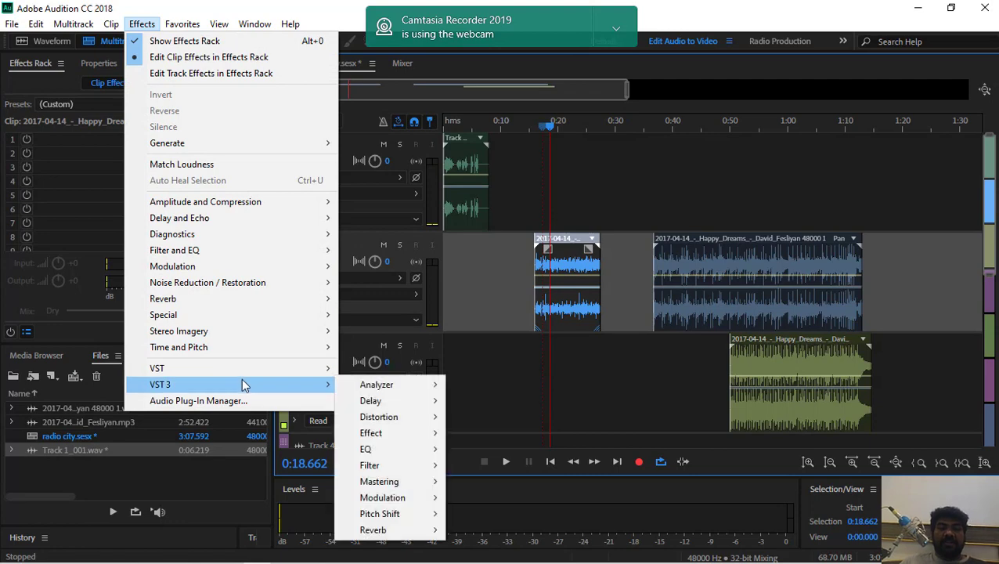
Add the TAL-Reverb-3-64 VST effect to the selected Track 2 clip and move its window clear of the clip
mouse_move(246, 371)
mouse_move(394, 372)
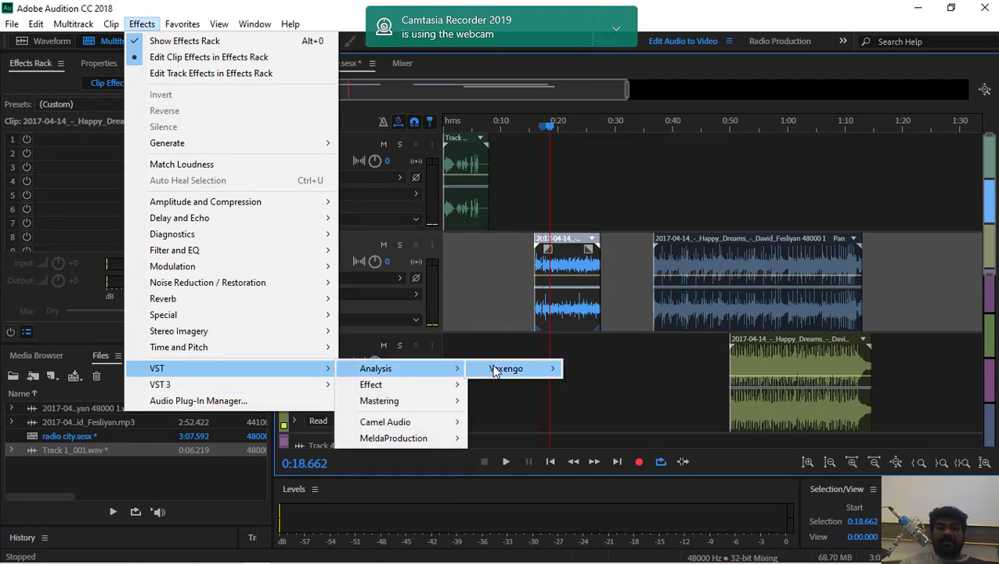
mouse_move(420, 386)
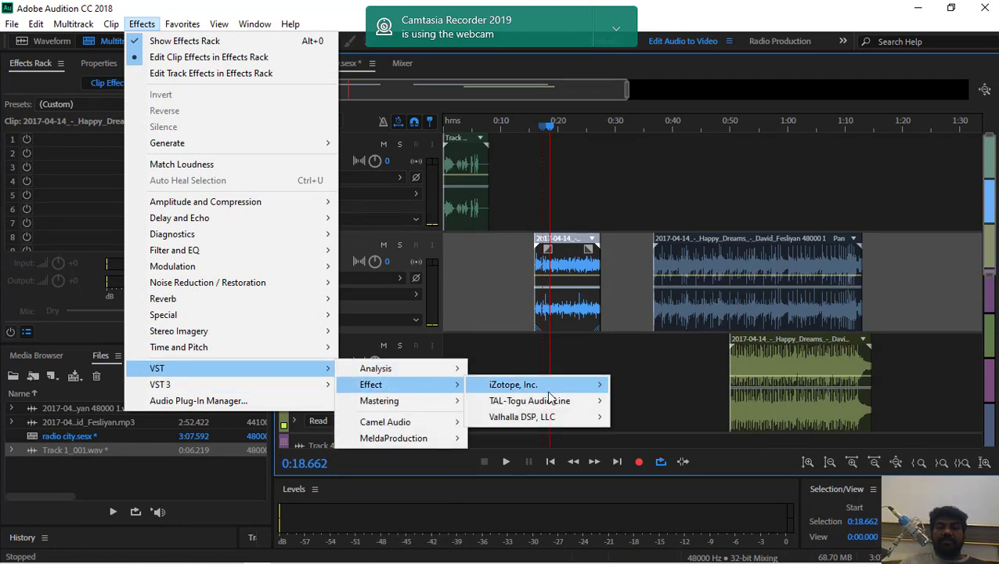
mouse_move(546, 403)
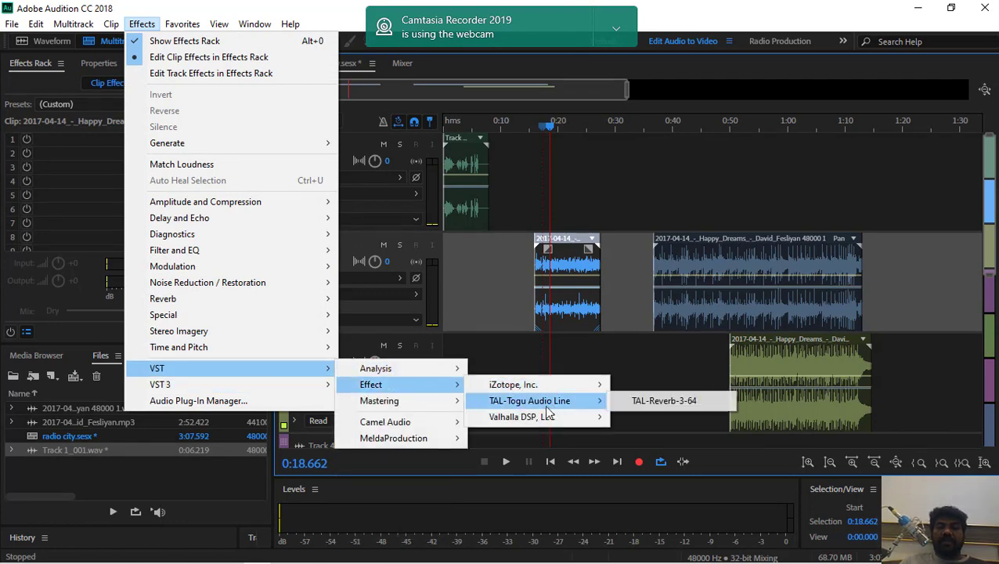
click(678, 410)
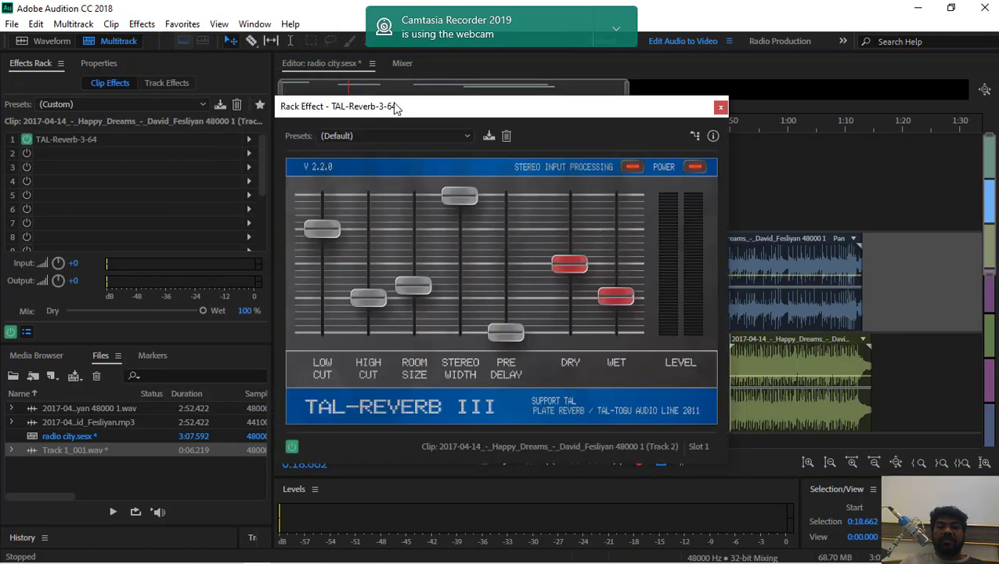
drag(400, 108, 137, 74)
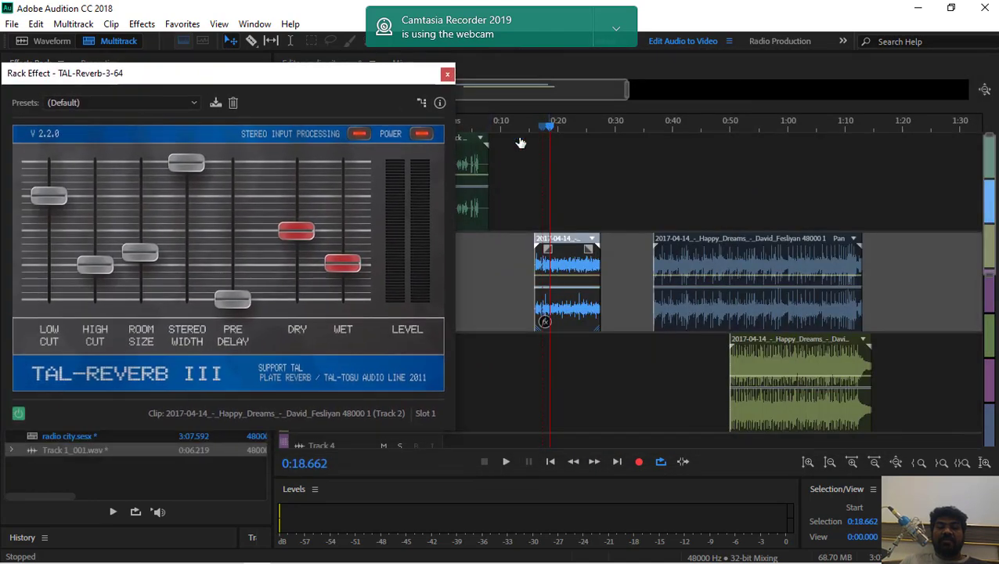
Audition the Track 2 clip with the default reverb settings from about 0:15.7
mouse_move(521, 143)
mouse_down()
mouse_move(544, 146)
mouse_move(529, 135)
mouse_move(534, 141)
mouse_up()
key(space)
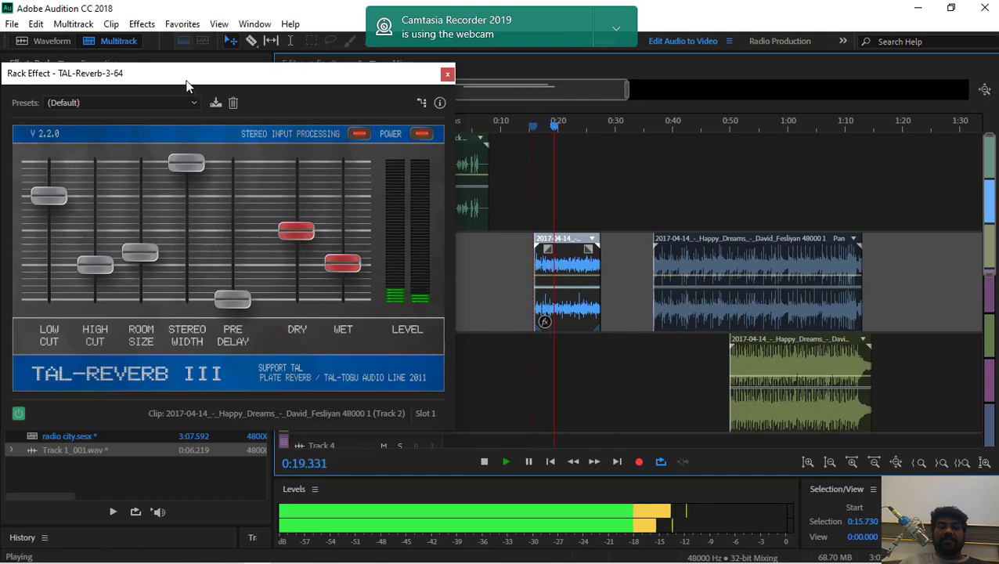
drag(187, 78, 250, 92)
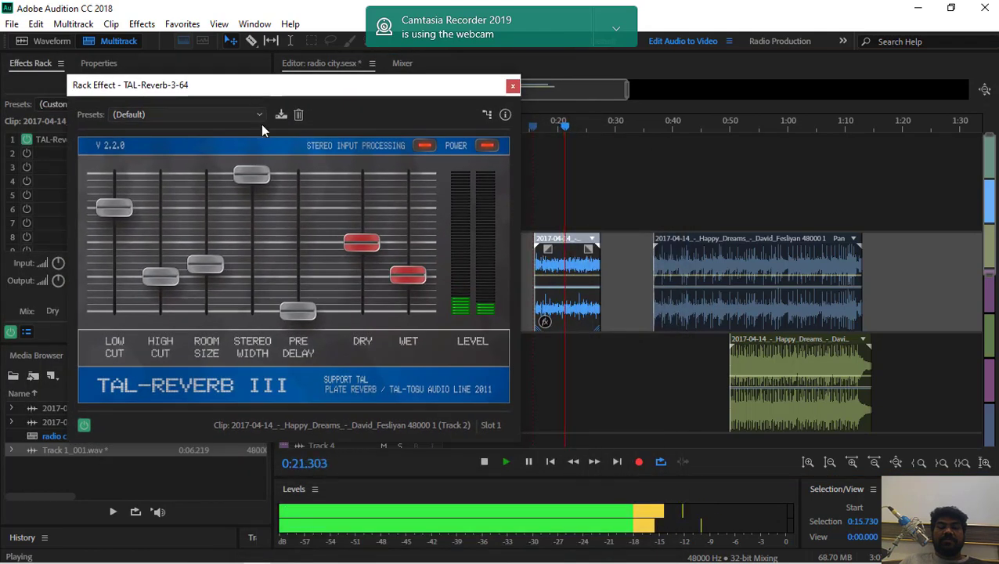
key(space)
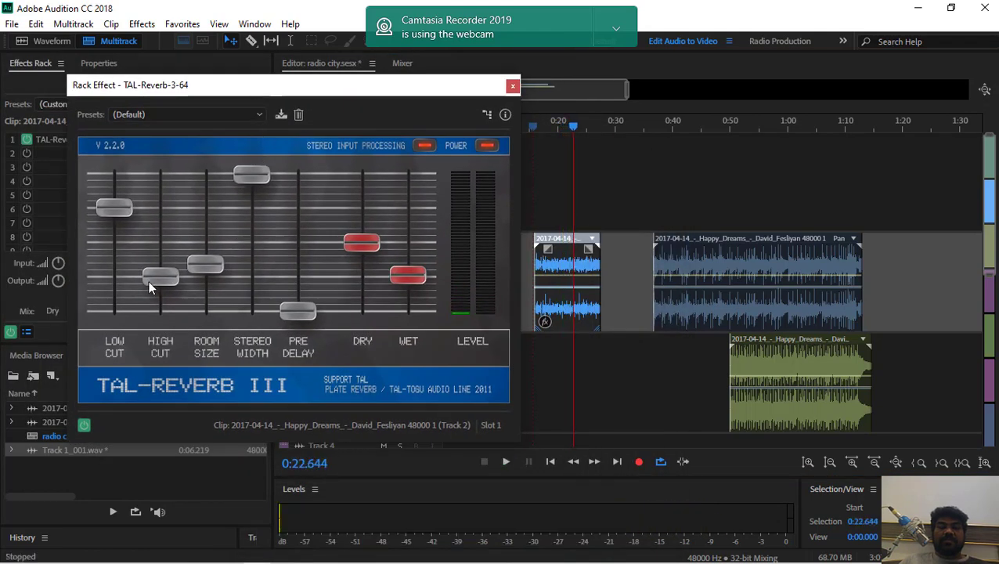
Set the reverb's High Cut to about 0.9 and Stereo Width to 1.0 while auditioning the clip
drag(161, 275, 171, 156)
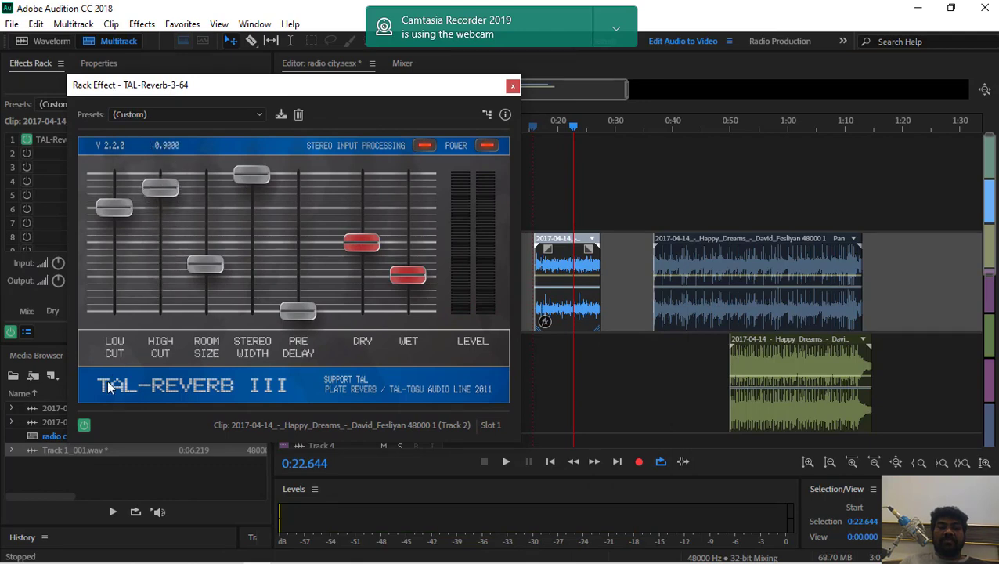
key(space)
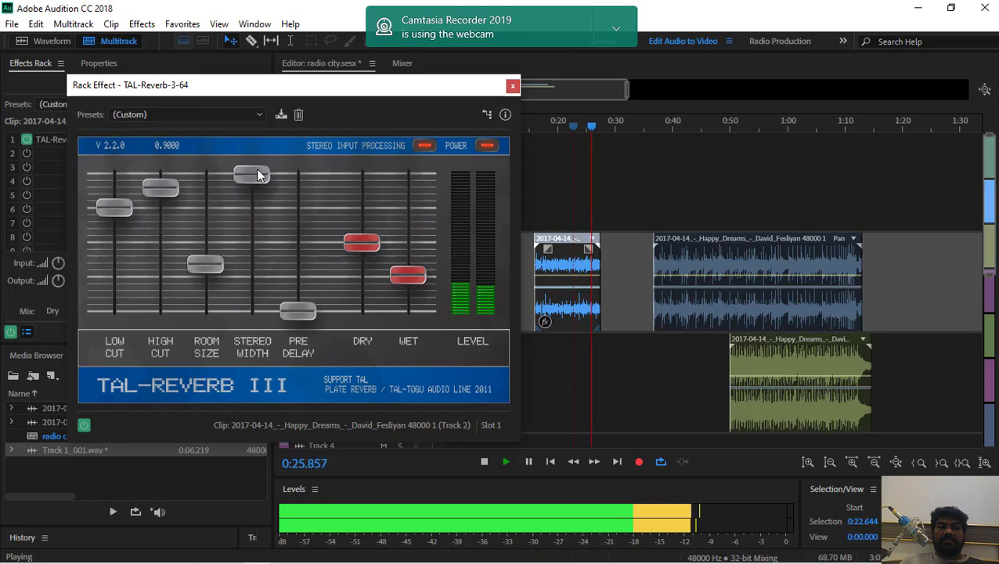
drag(249, 267, 253, 137)
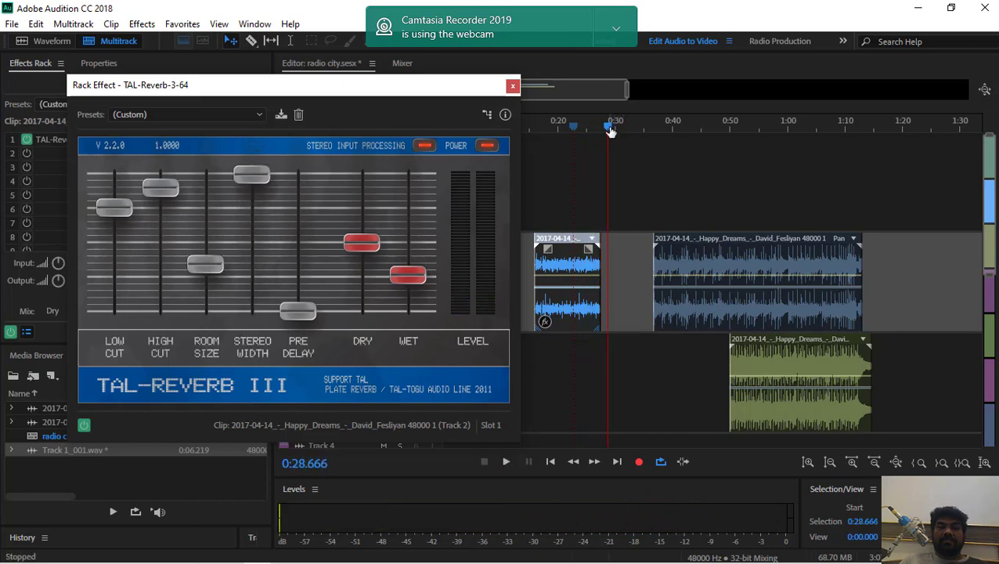
Replay the clip from about 0:15.5 and raise Room Size, Low Cut and High Cut to their maximum of 1.0
drag(611, 131, 531, 127)
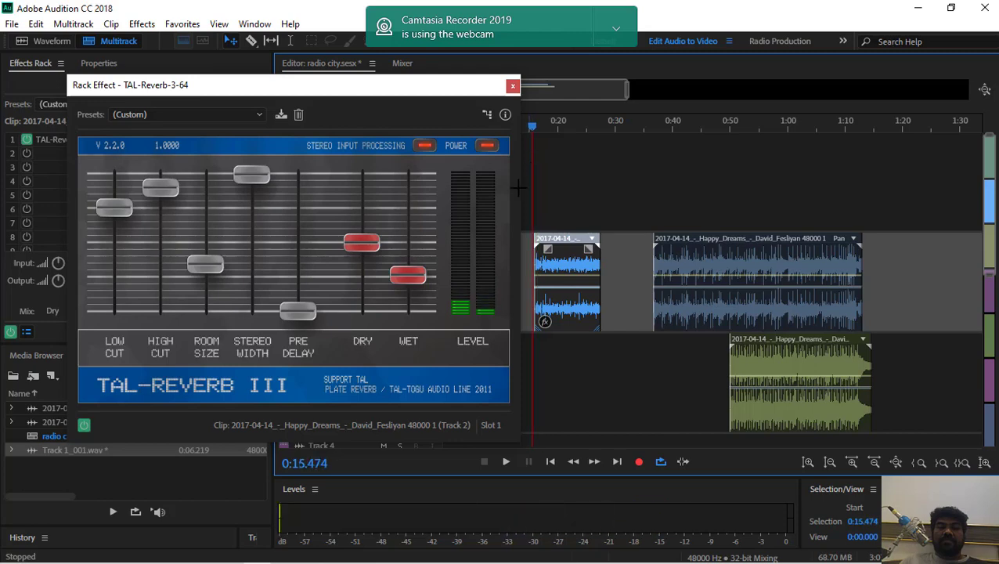
key(space)
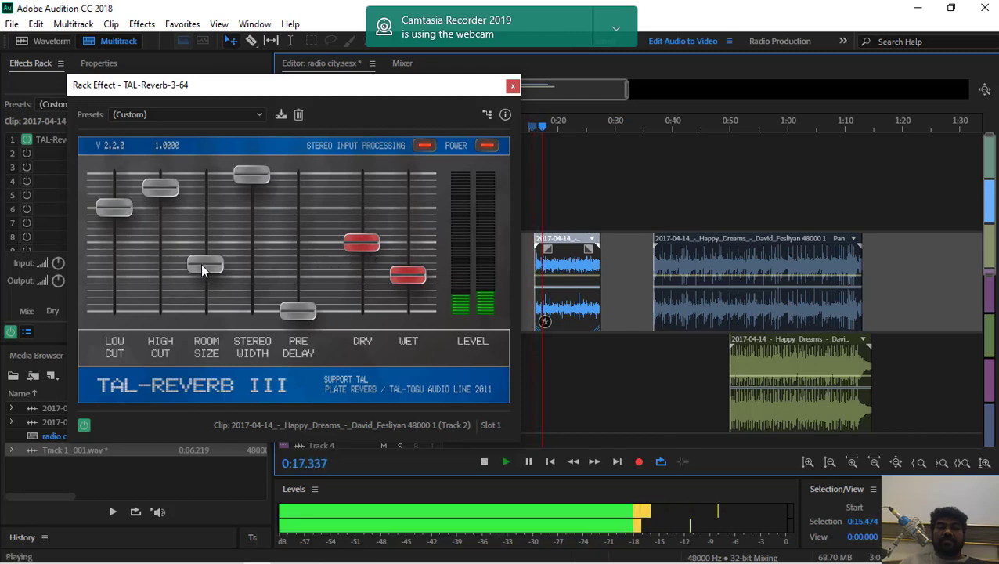
drag(200, 263, 201, 154)
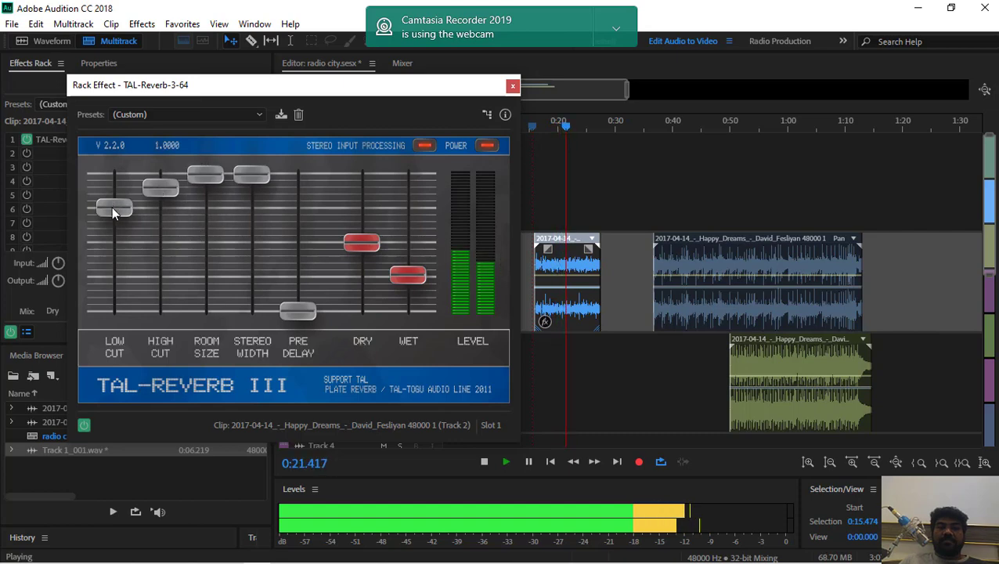
drag(112, 207, 123, 137)
drag(152, 188, 157, 165)
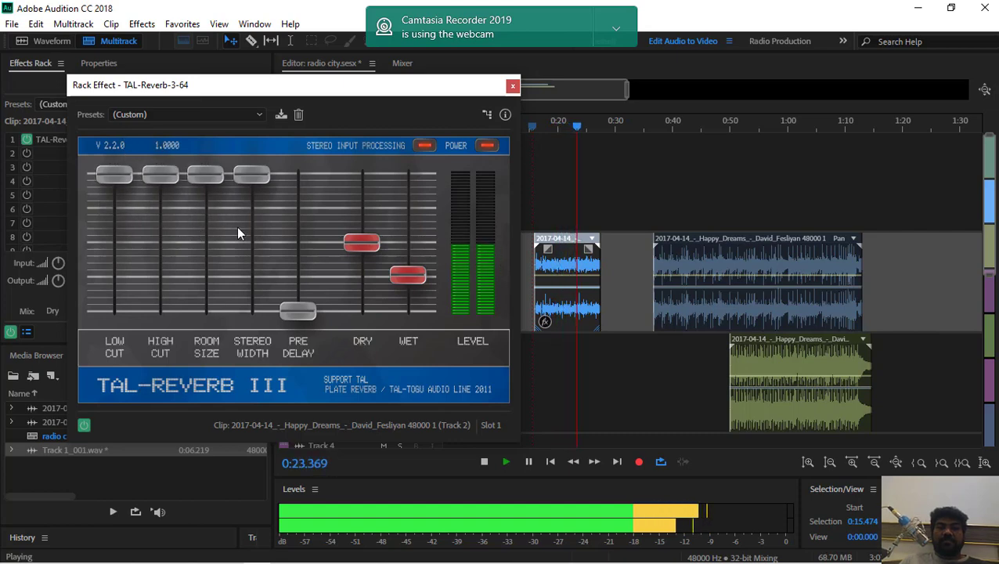
Raise the reverb's Pre Delay to about 424 ms, its Wet level, and its Dry level to about 3.94 dB
drag(303, 307, 308, 179)
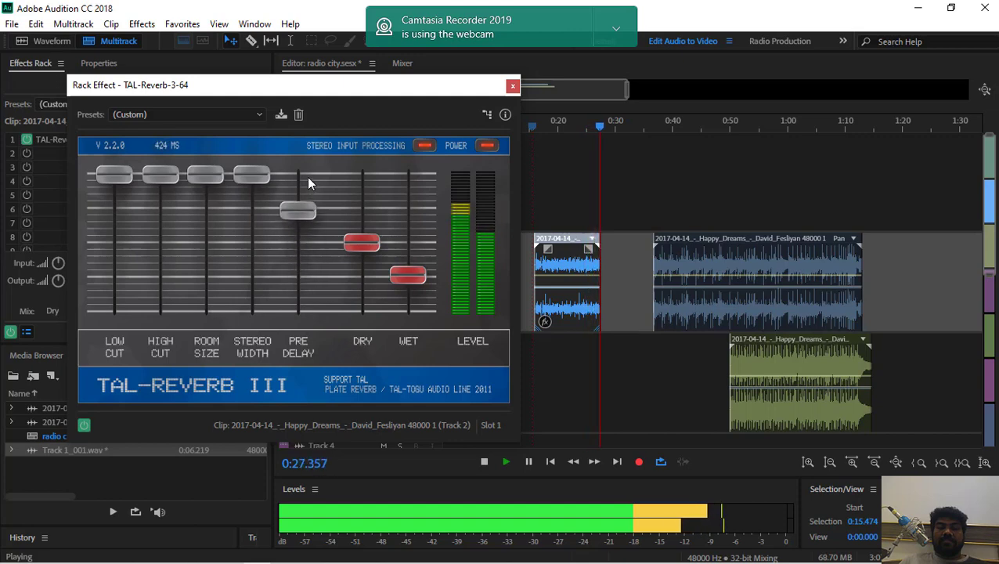
drag(399, 277, 406, 217)
drag(361, 241, 423, 203)
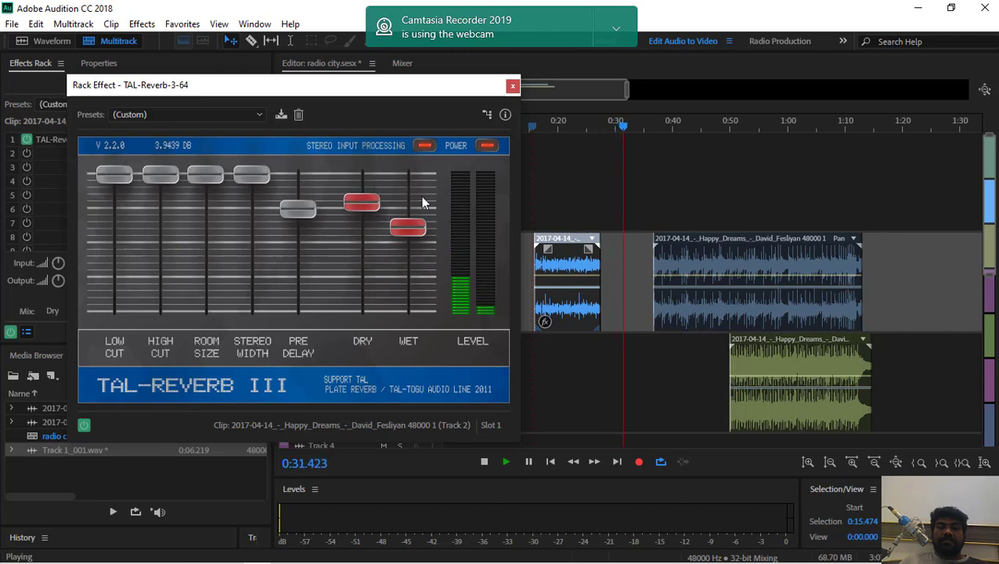
Lower the reverb's Wet level to about -2.18 dB while replaying the clip from about 0:17
click(543, 123)
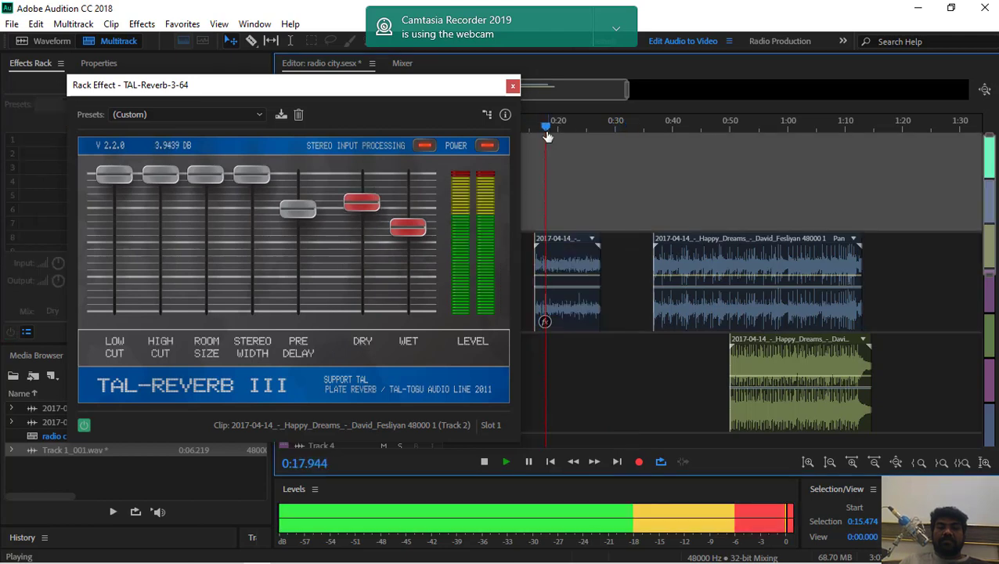
click(540, 123)
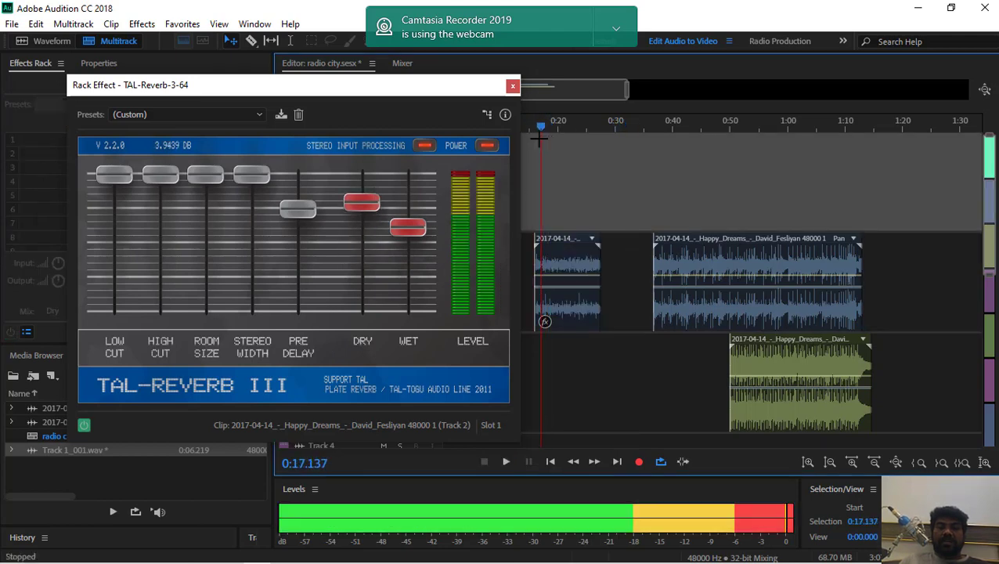
drag(405, 235, 407, 270)
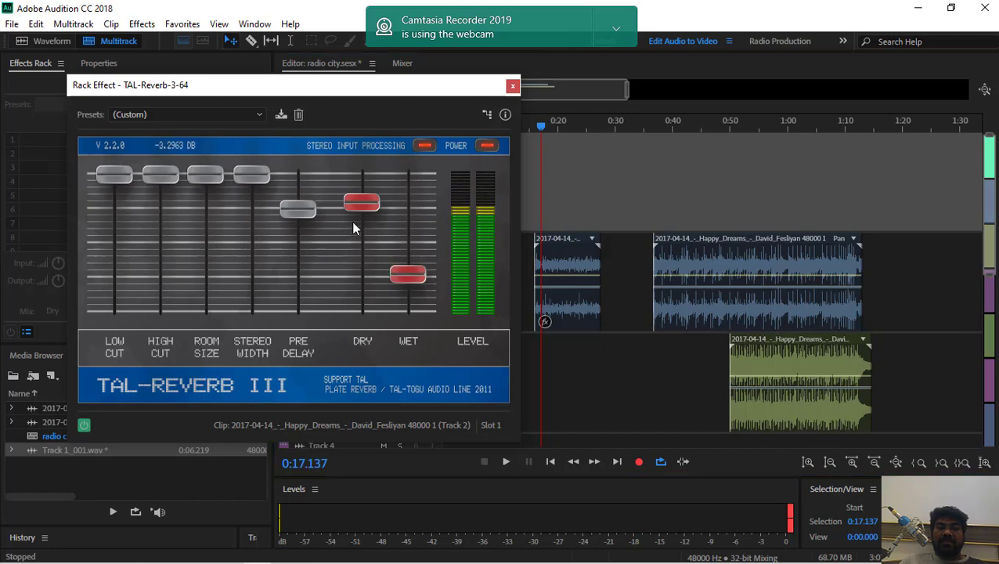
key(space)
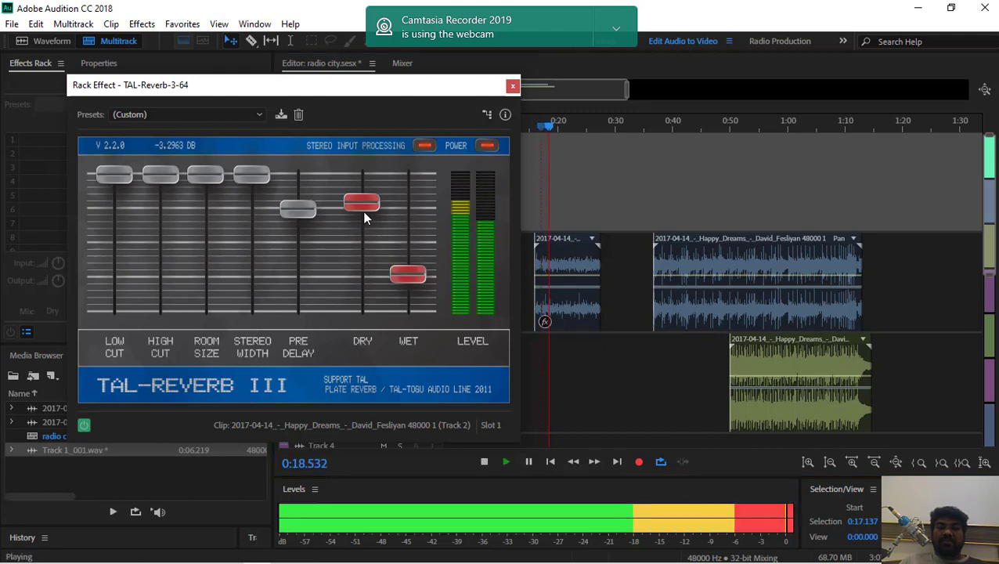
drag(400, 275, 401, 264)
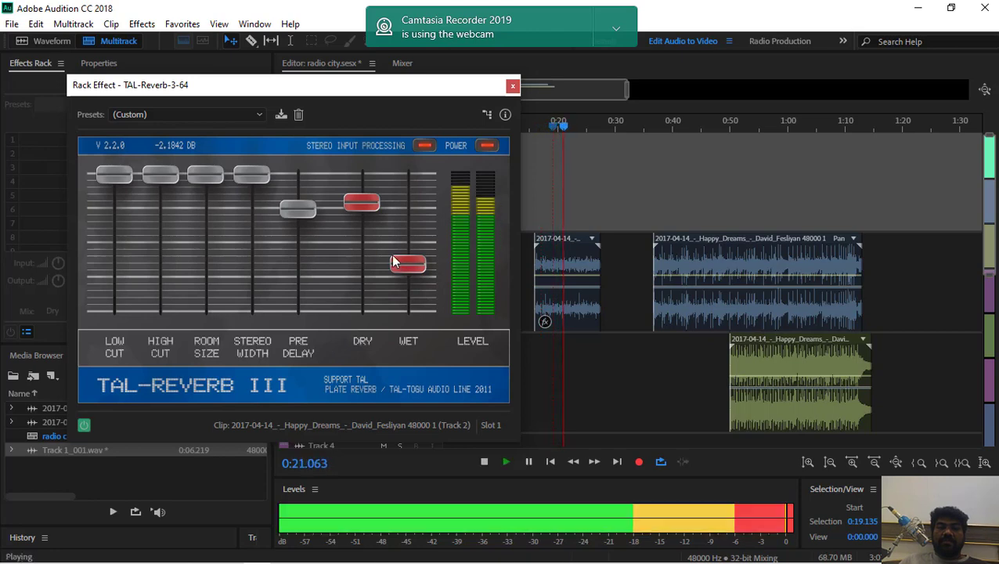
Set the reverb's Dry level to about 3.73 dB and audition the rest of the clip
key(space)
mouse_move(356, 208)
mouse_down()
mouse_move(361, 232)
mouse_move(339, 239)
mouse_move(361, 204)
mouse_up()
key(space)
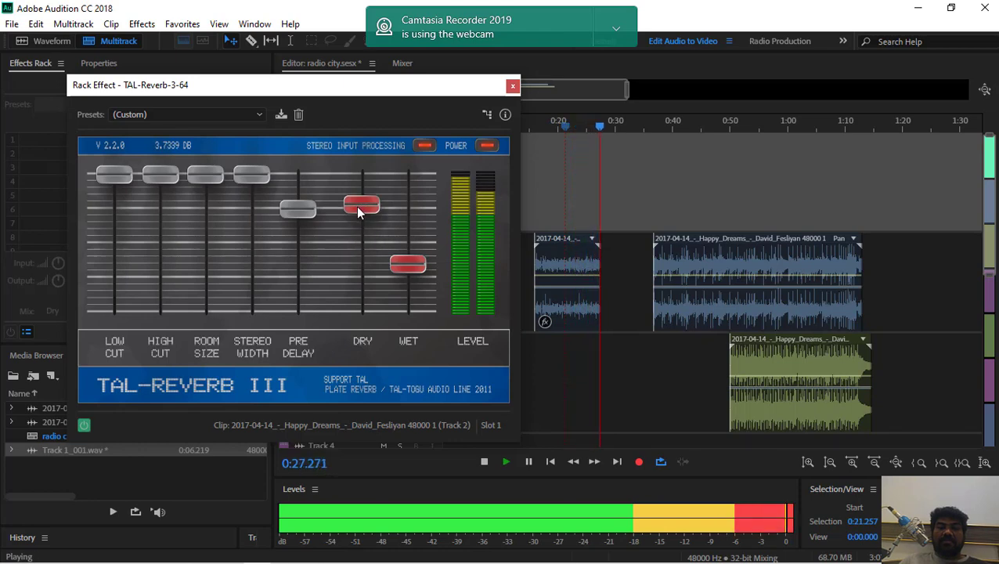
key(space)
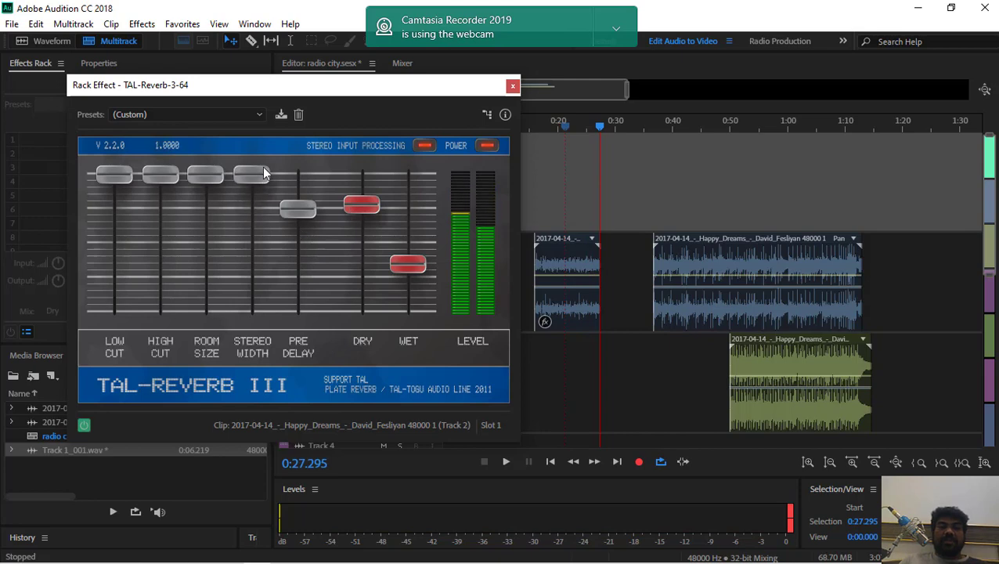
Apply the Bass Plate preset to the reverb and audition the clip from about 0:17
click(192, 119)
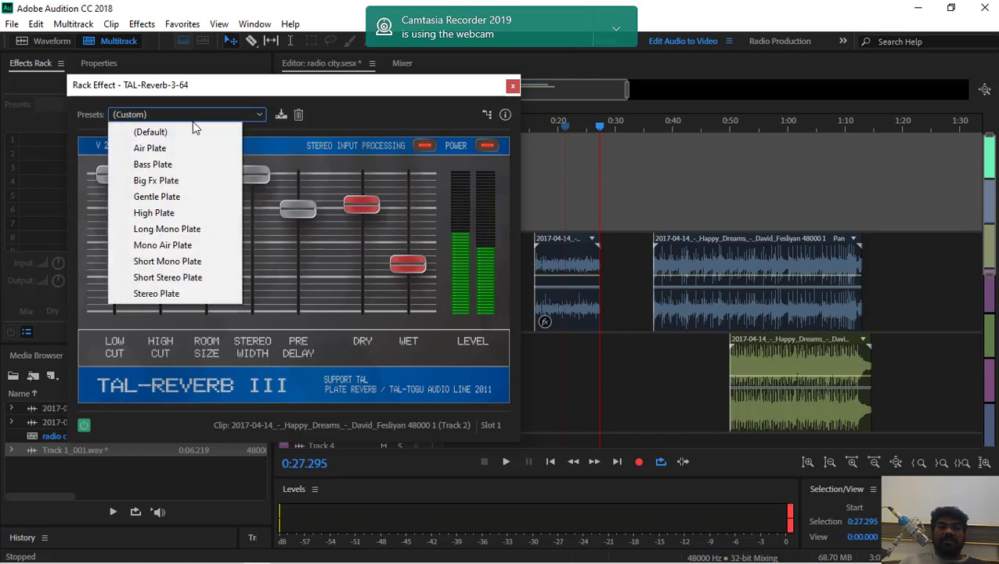
click(169, 165)
click(544, 127)
key(space)
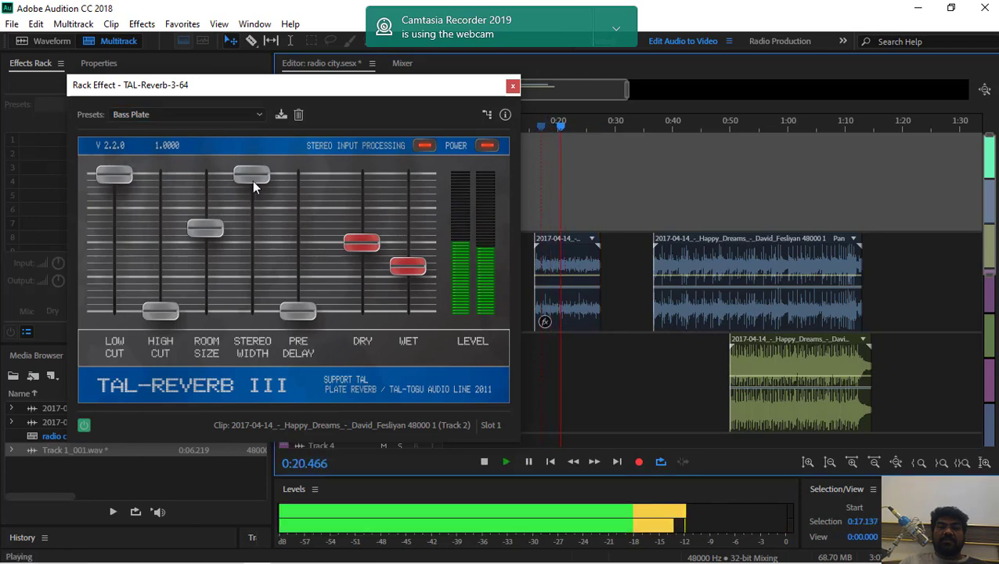
key(space)
Switch the reverb to the Gentle Plate preset and audition the clip from about 0:16.6
click(176, 115)
click(157, 196)
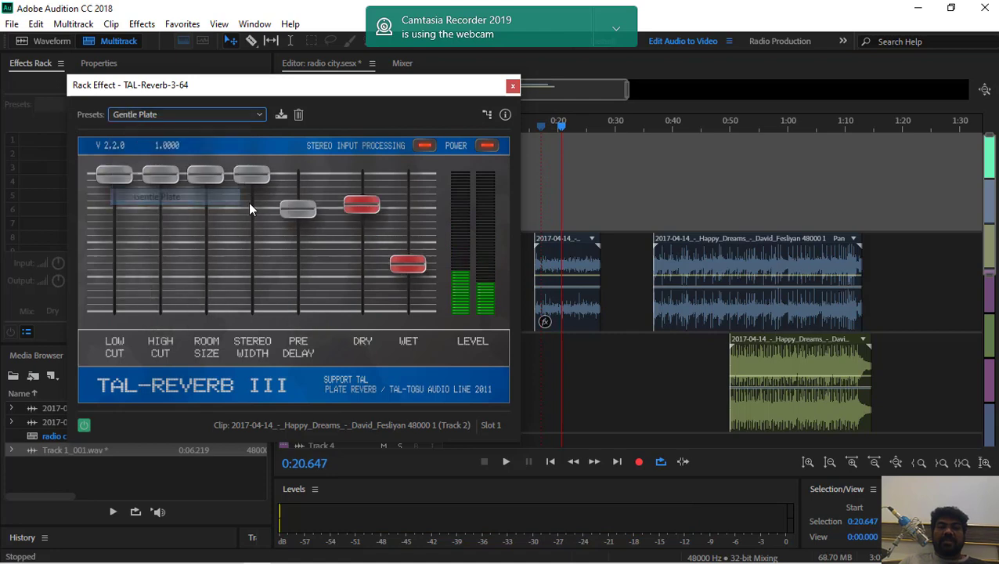
click(551, 130)
key(space)
click(540, 131)
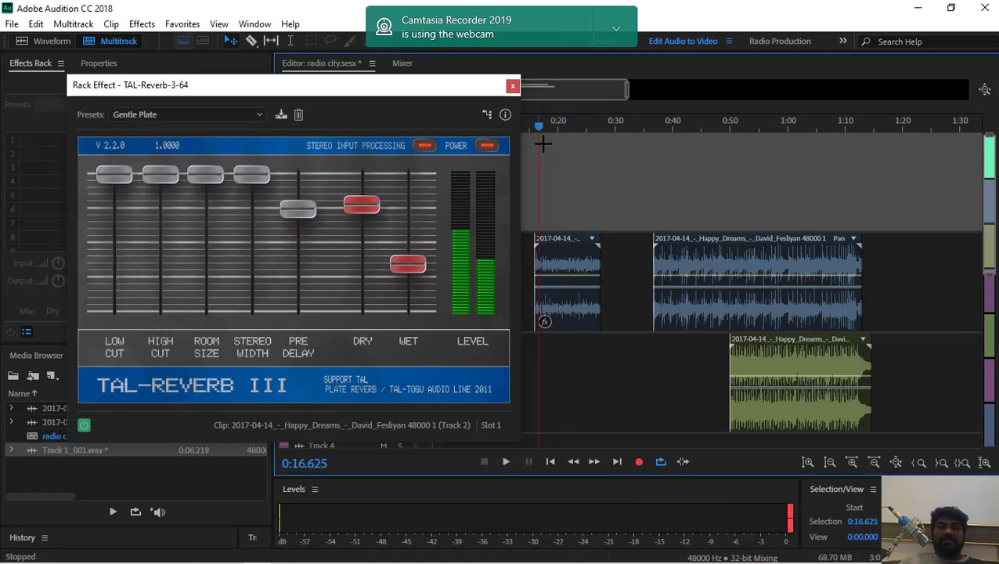
key(space)
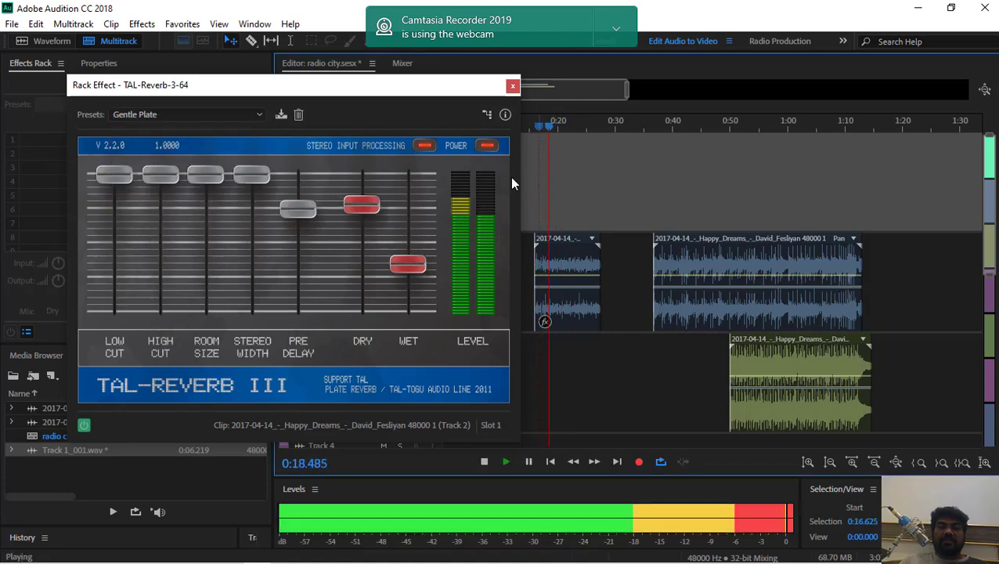
key(space)
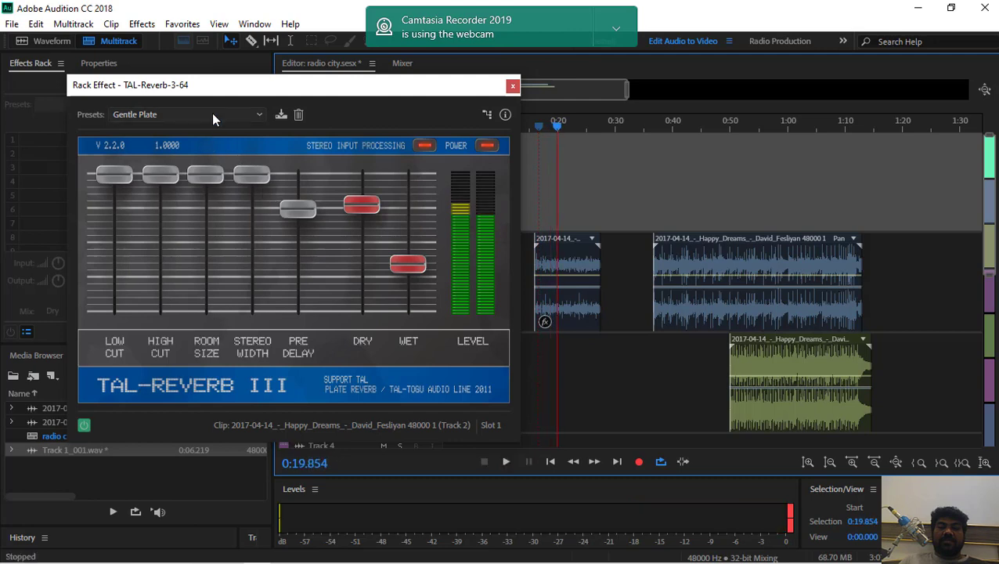
Switch the reverb to the Short Mono Plate preset and audition the clip from about 0:19.9
click(213, 118)
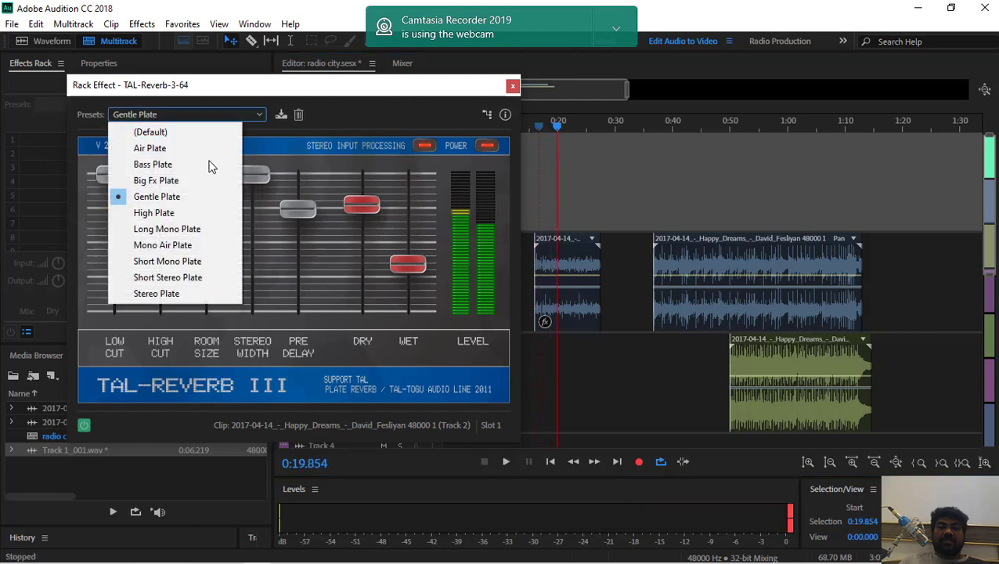
click(188, 265)
key(space)
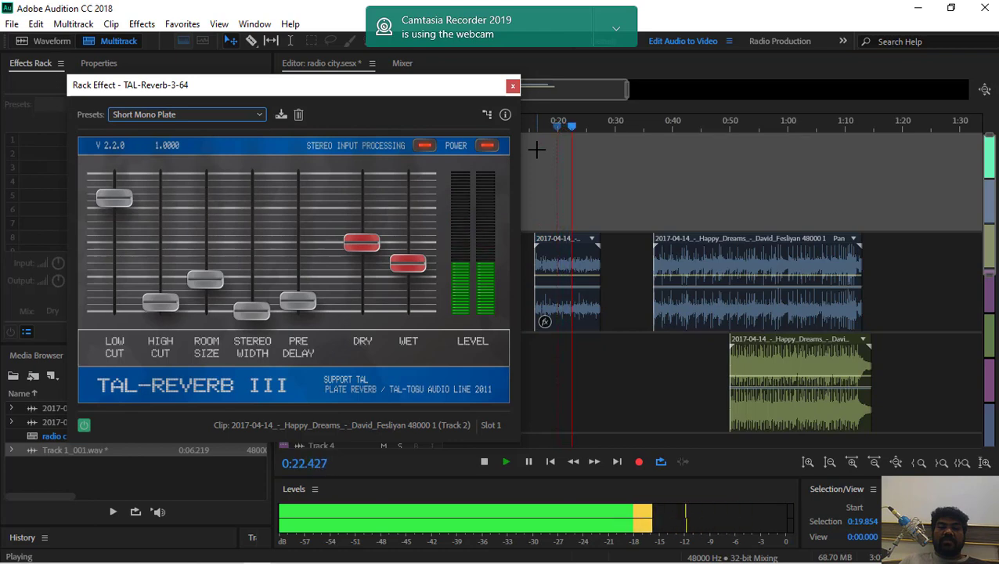
key(space)
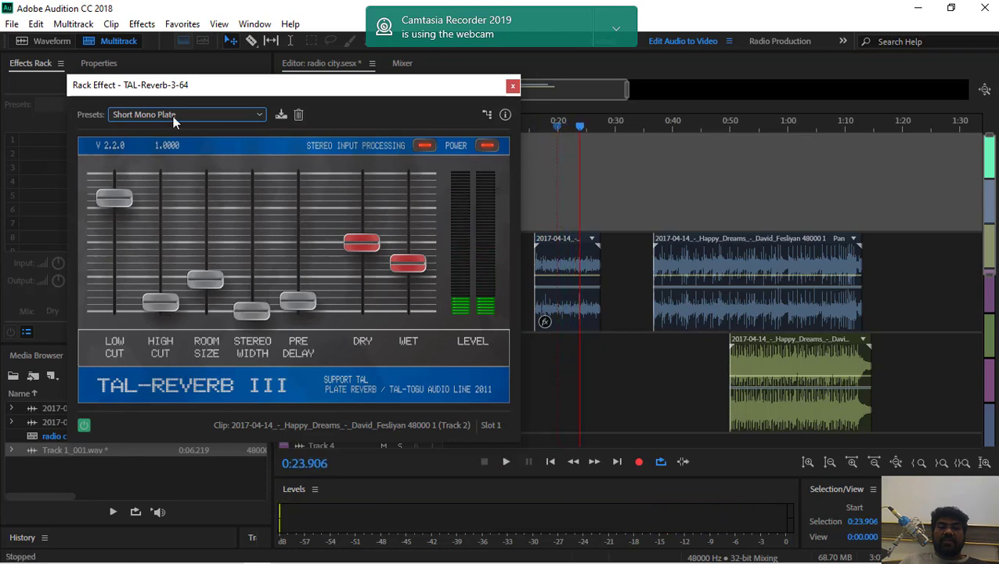
Apply the Short Stereo Plate preset to the reverb and play the clip from about 0:23.9
click(172, 115)
click(160, 277)
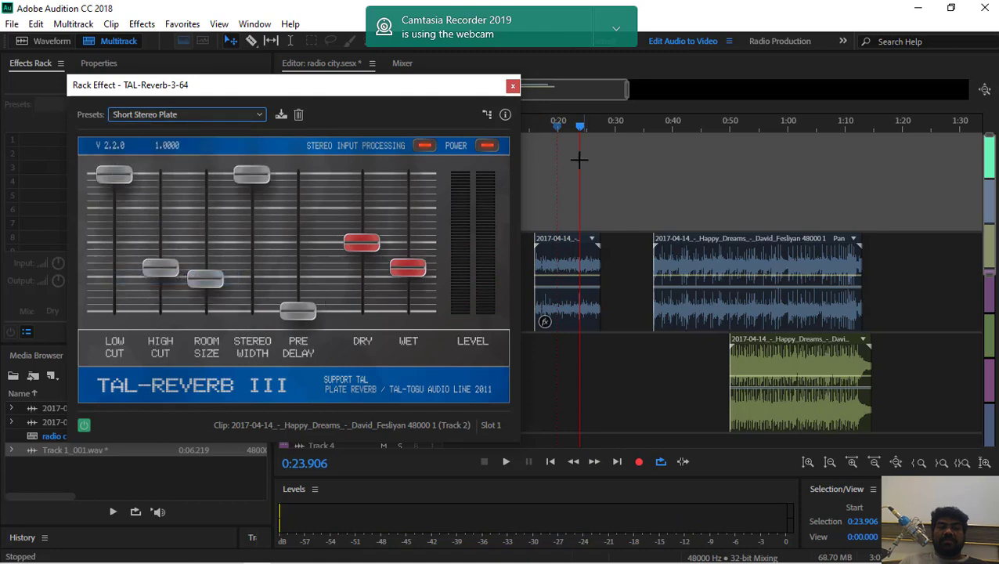
key(space)
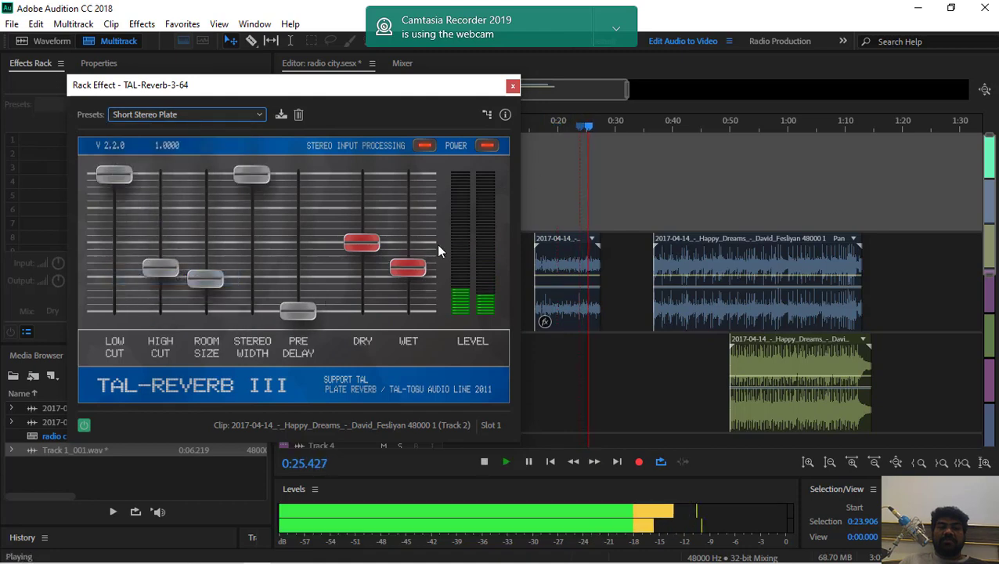
Raise the reverb's wet level to about -0.8 dB while auditioning the clip from about 0:15.2
mouse_move(405, 272)
mouse_down()
mouse_move(408, 205)
mouse_move(405, 265)
mouse_up()
key(space)
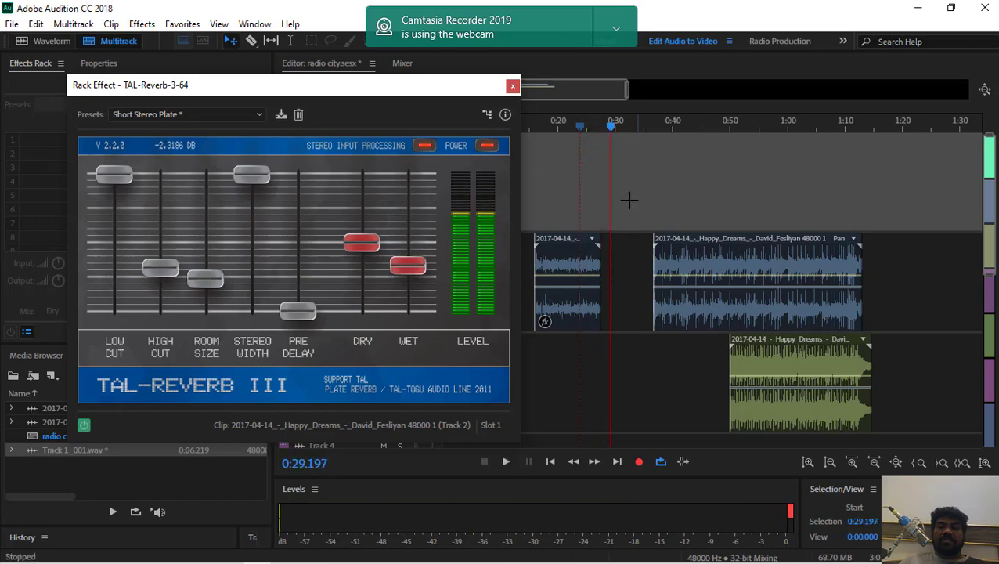
click(531, 149)
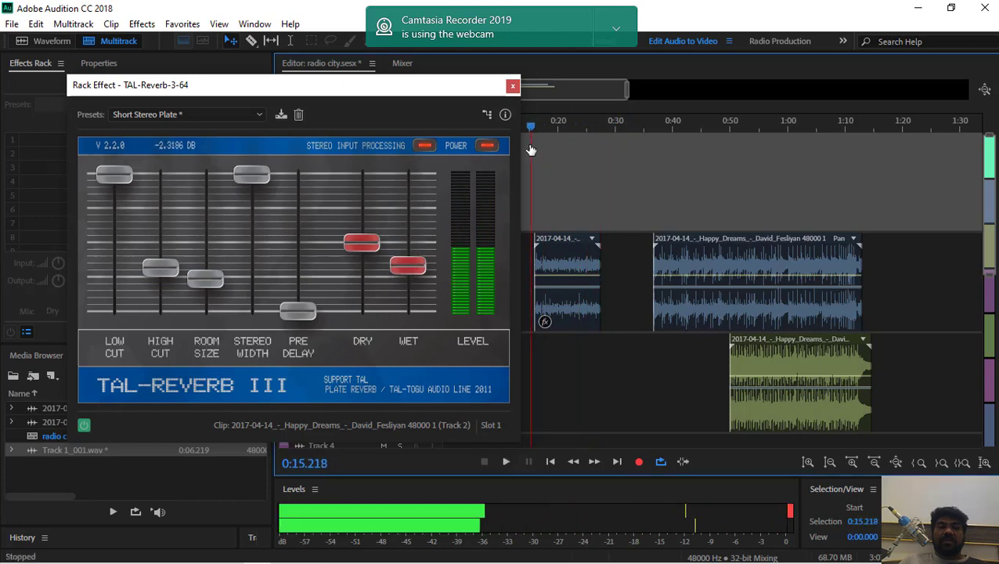
drag(330, 91, 306, 108)
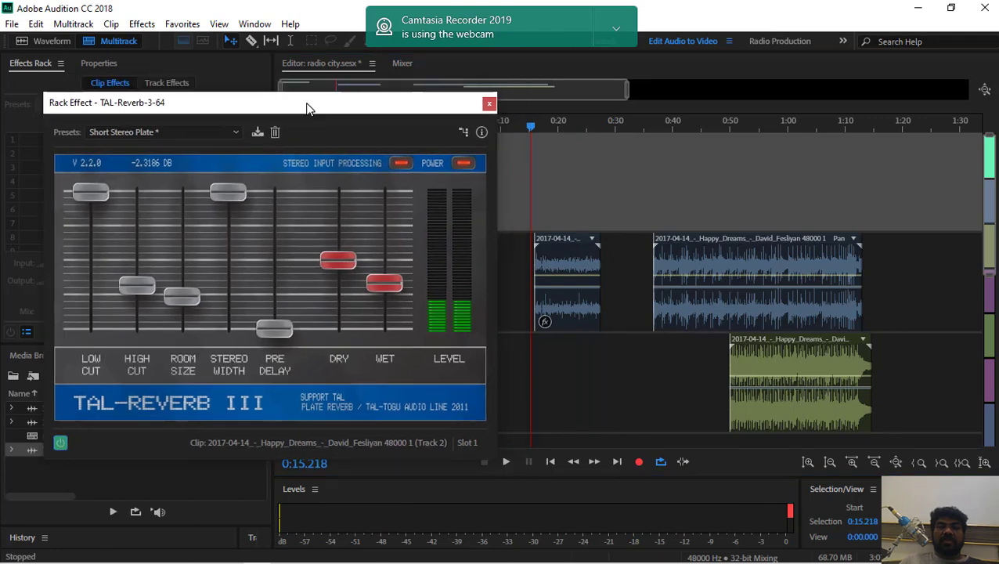
key(space)
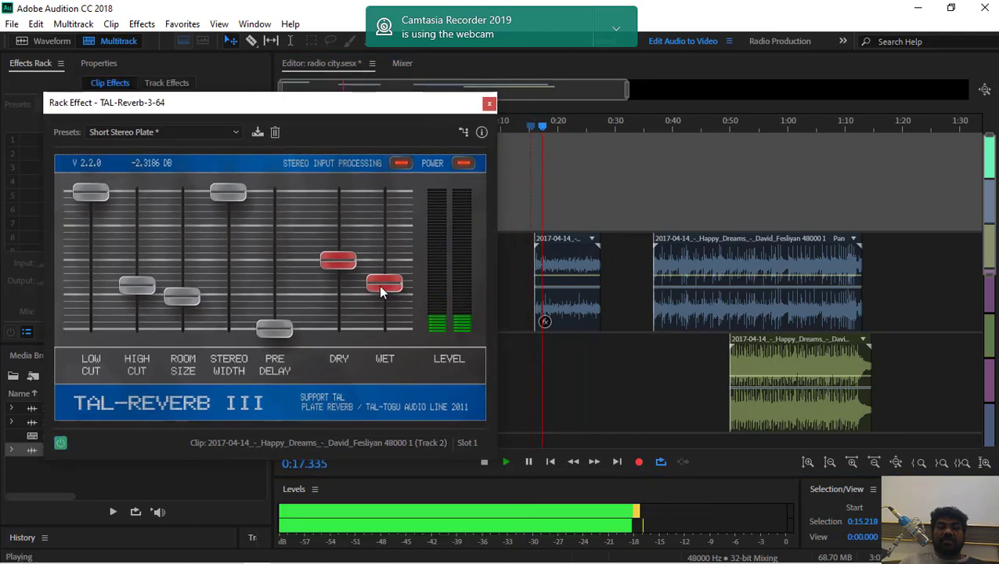
drag(380, 287, 379, 272)
key(space)
Apply the Stereo Plate preset to the reverb and play the clip from about 0:18
click(178, 133)
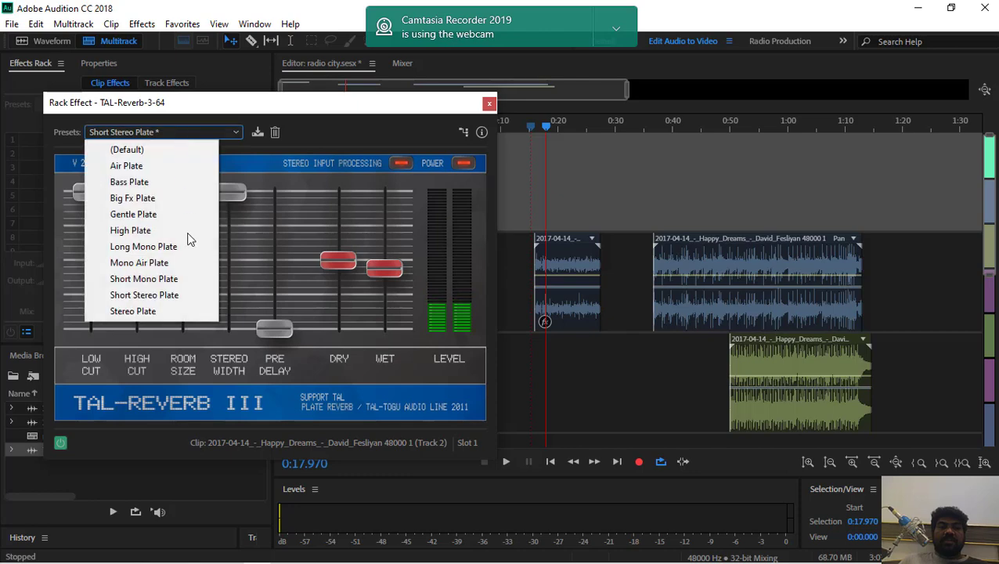
click(164, 309)
key(space)
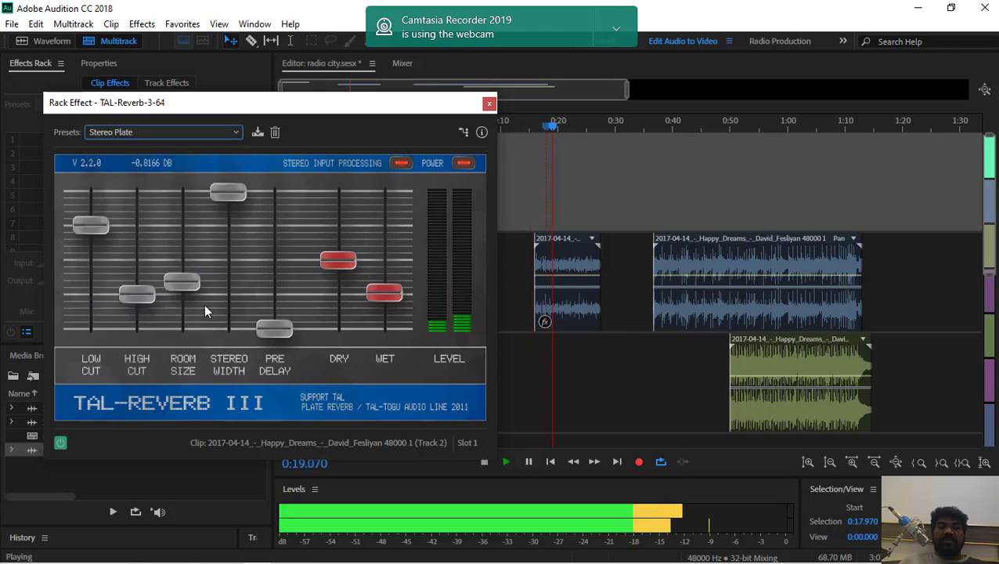
During playback, set high cut to about 0.85, room size 0.68, stereo width 0.81 and wet -1.9 dB, and raise pre delay and dry
drag(125, 293, 138, 213)
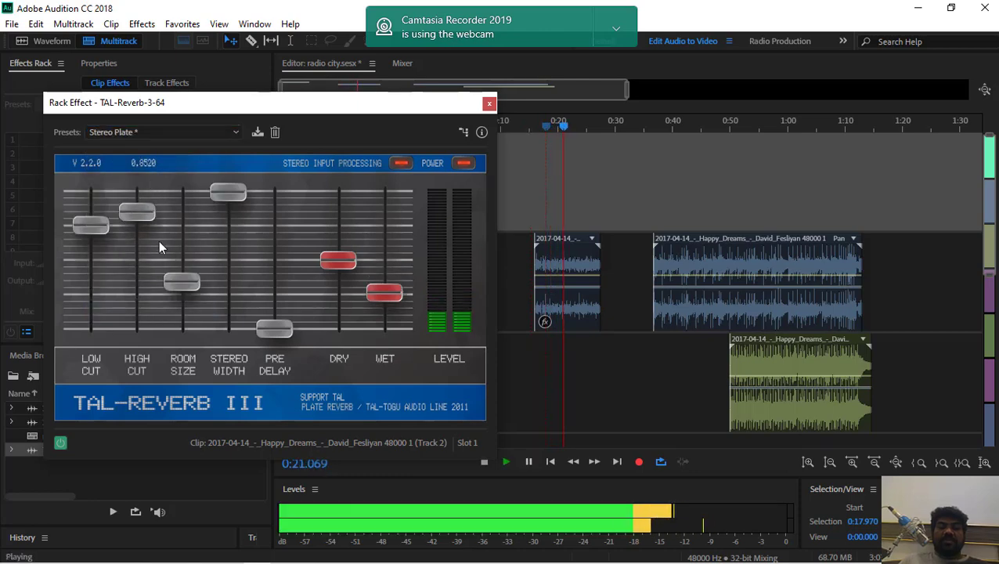
drag(176, 285, 183, 235)
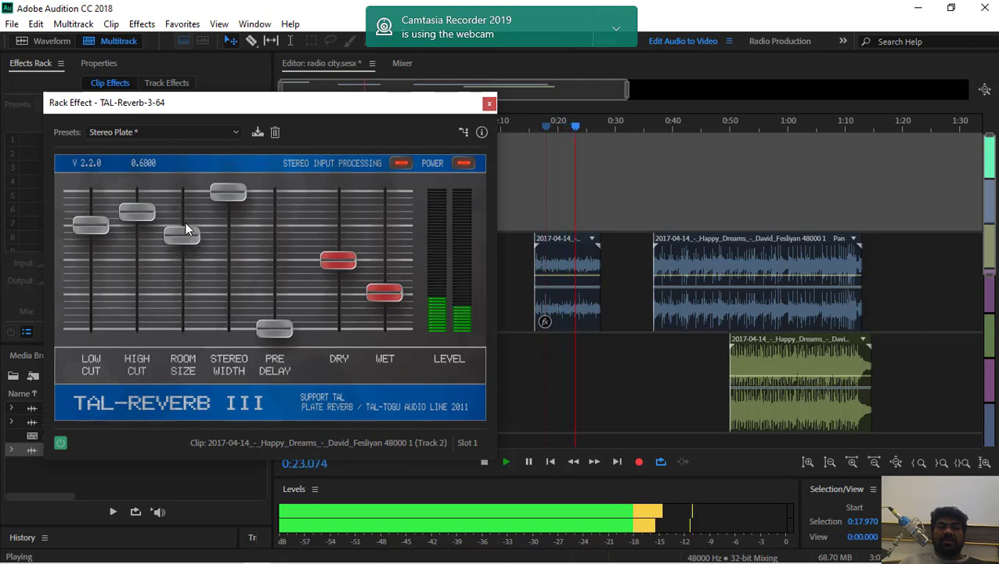
drag(235, 192, 241, 218)
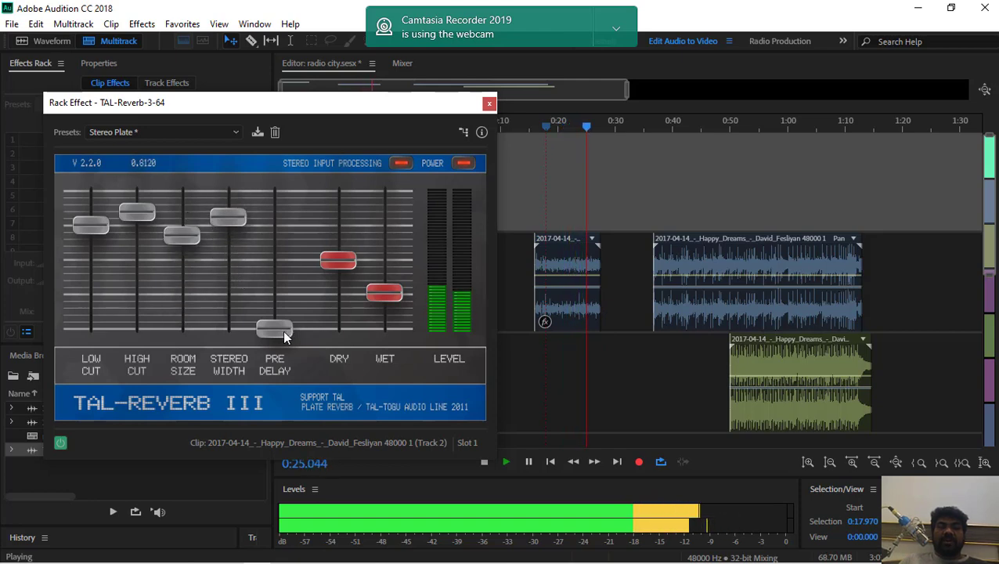
drag(280, 329, 292, 234)
drag(337, 260, 350, 207)
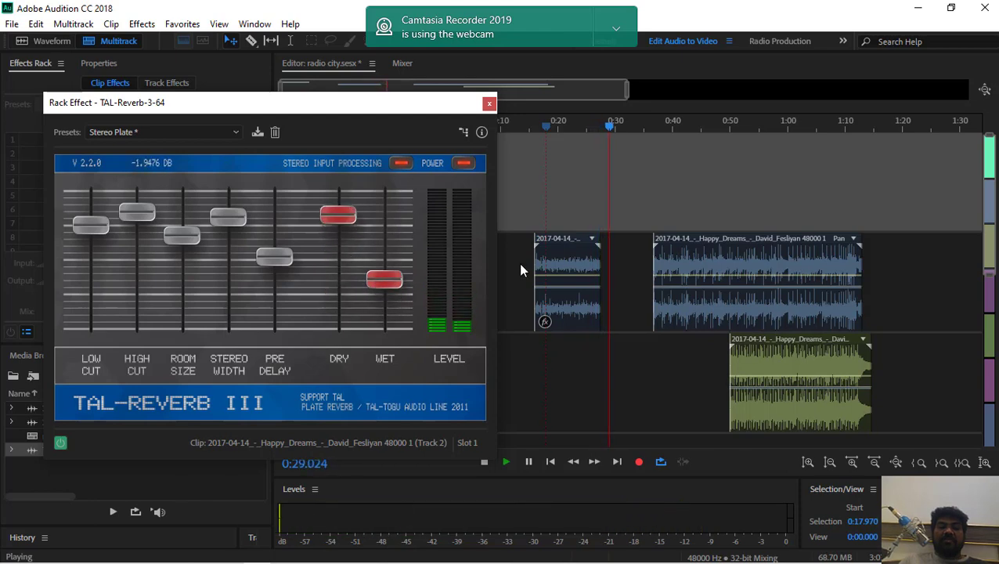
Return the playhead to about 0:16.9 with playback stopped and close the reverb's window
drag(615, 127, 537, 149)
key(space)
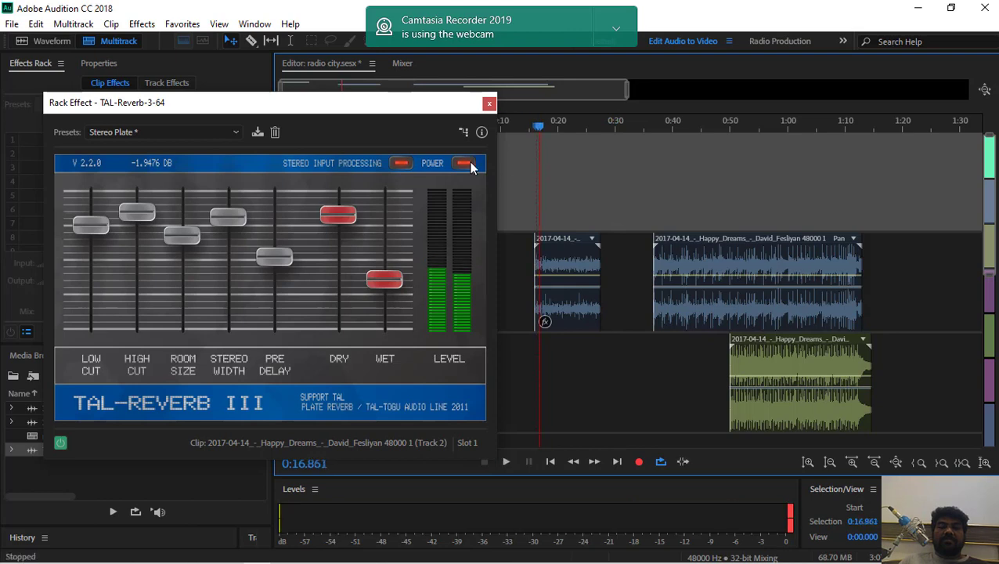
click(489, 104)
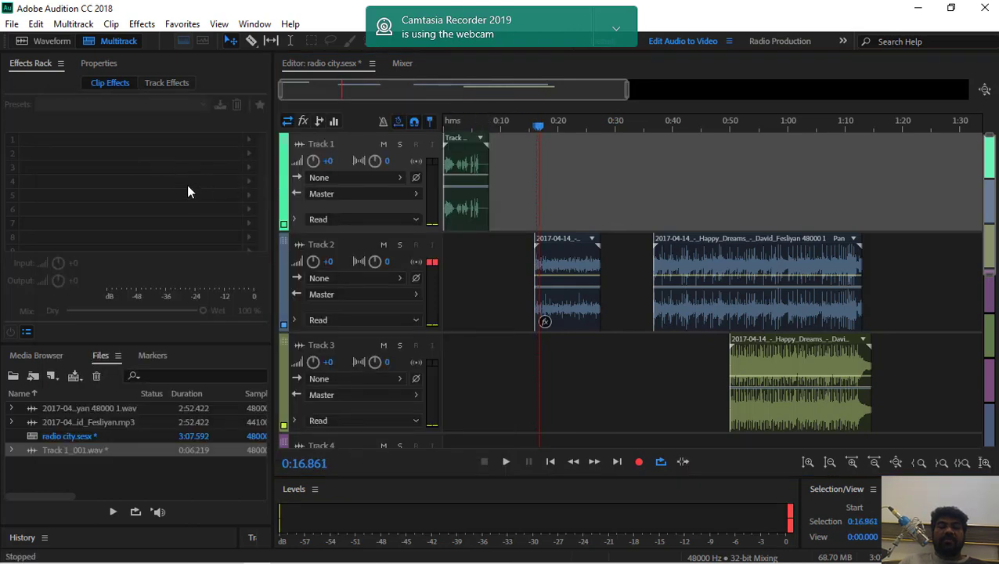
click(142, 23)
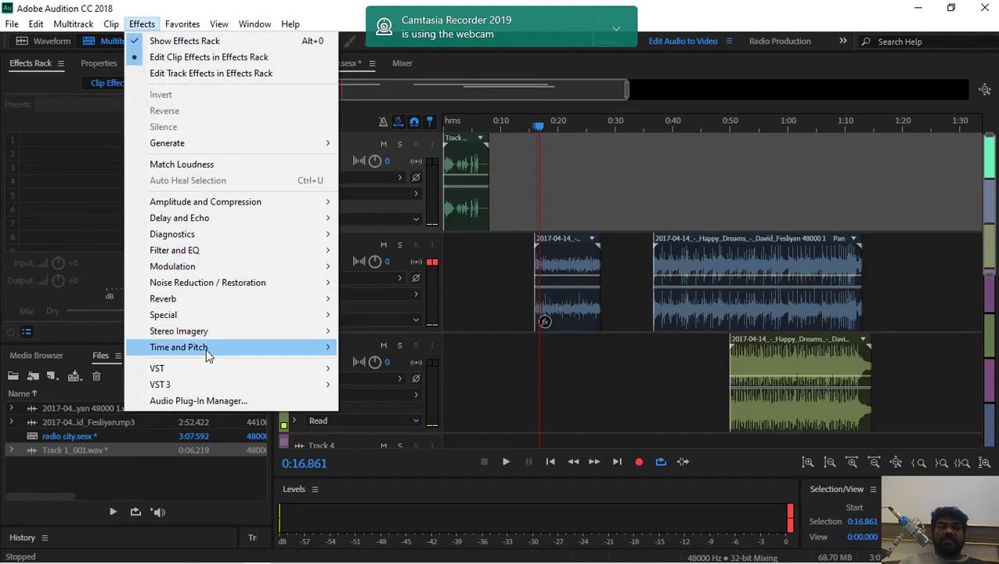
mouse_move(192, 372)
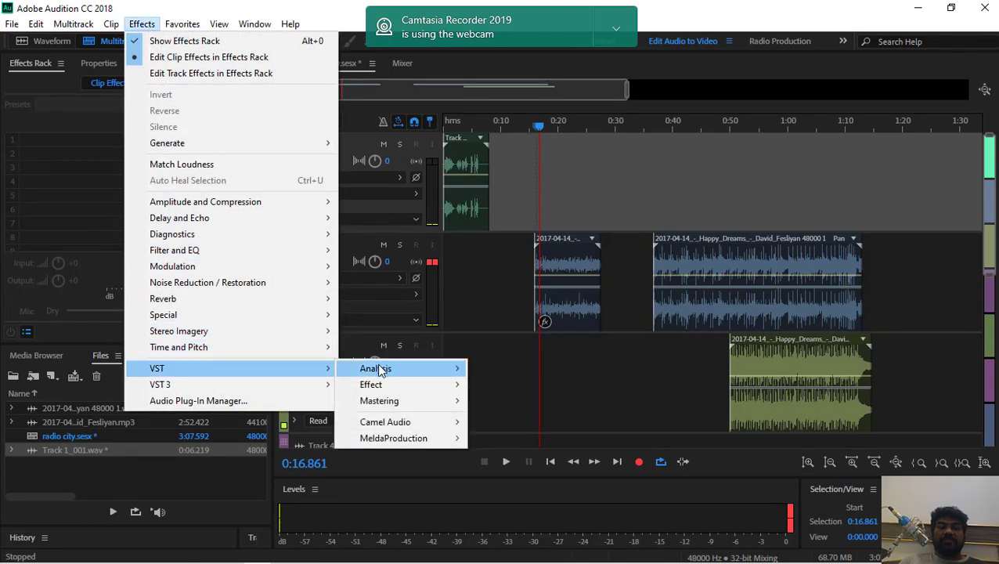
mouse_move(376, 373)
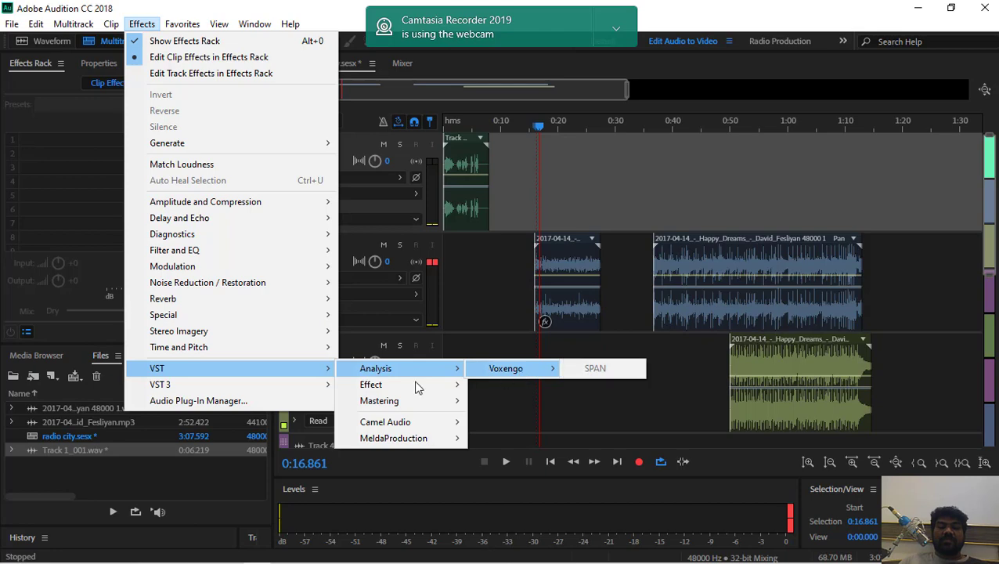
Select the short music clip on Track 2 and switch off its TAL-Reverb-3-64 effect
mouse_move(404, 382)
click(558, 240)
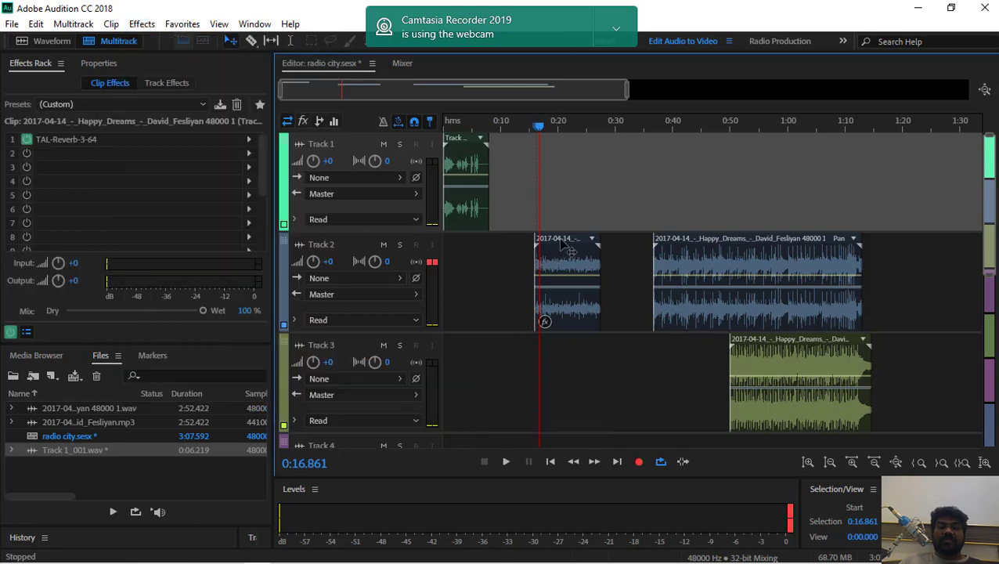
click(26, 146)
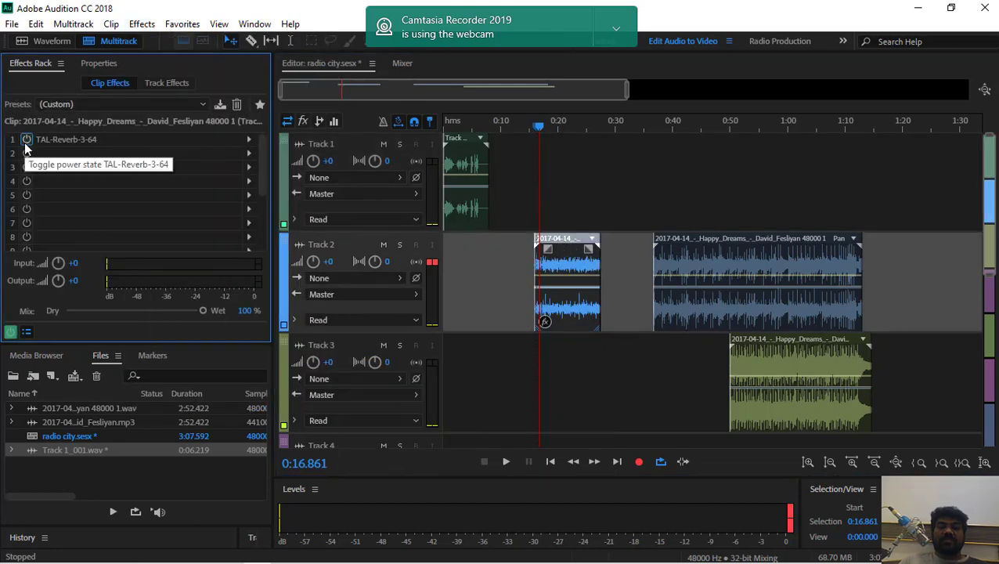
Add the Tokyo Dawn Labs TDR Kotelnikov VST mastering compressor to the selected Track 2 clip
click(141, 24)
mouse_move(216, 350)
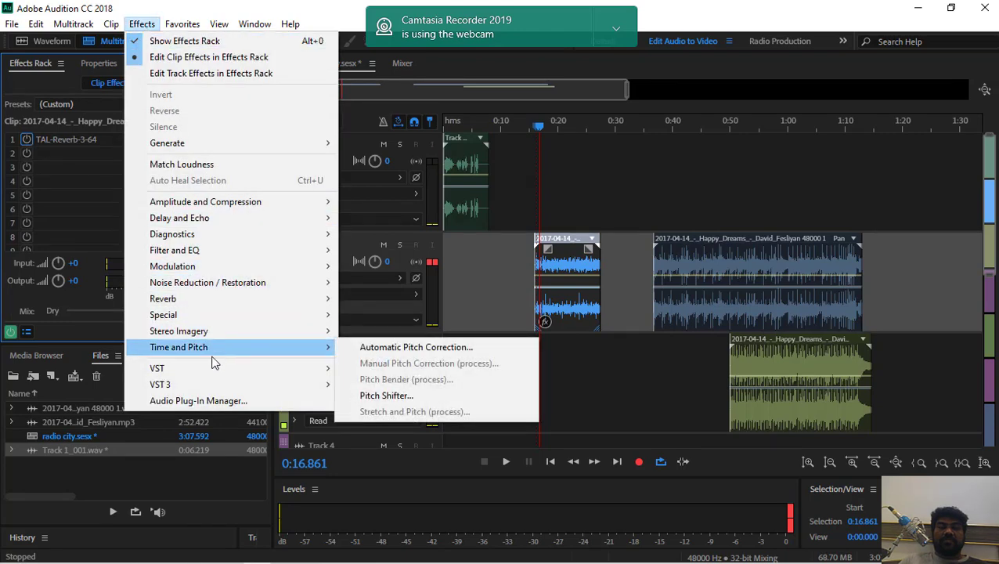
mouse_move(209, 370)
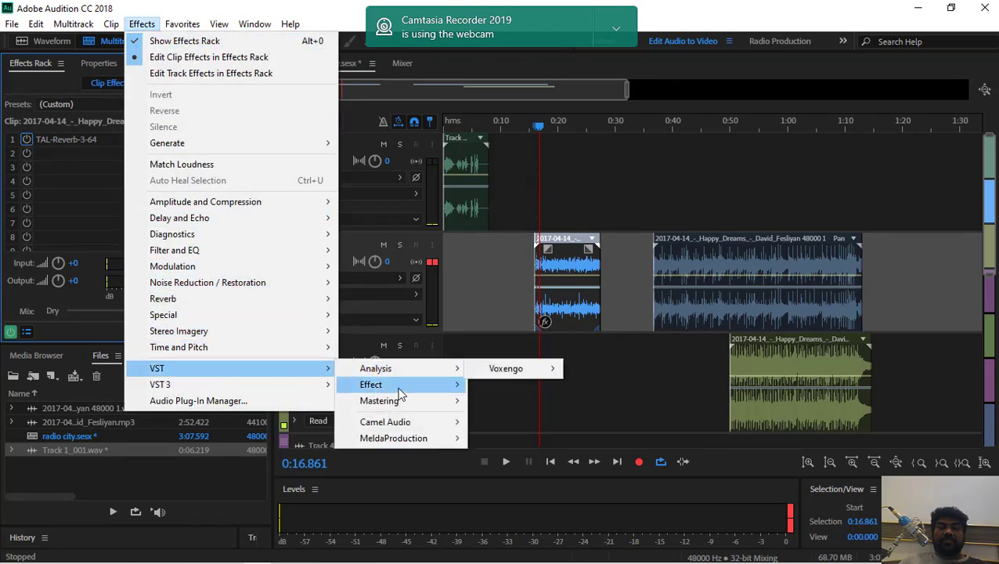
mouse_move(397, 390)
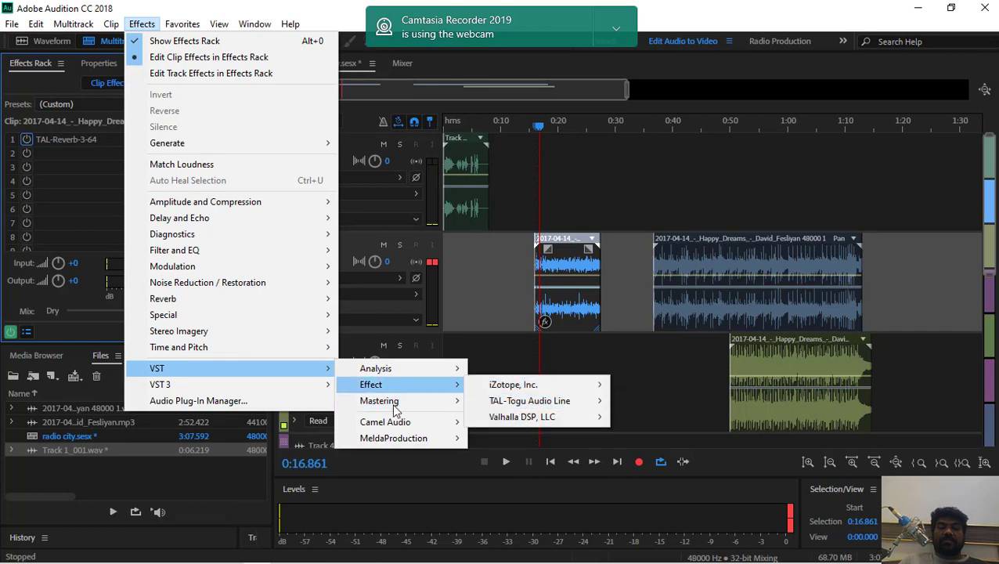
mouse_move(397, 411)
mouse_move(558, 409)
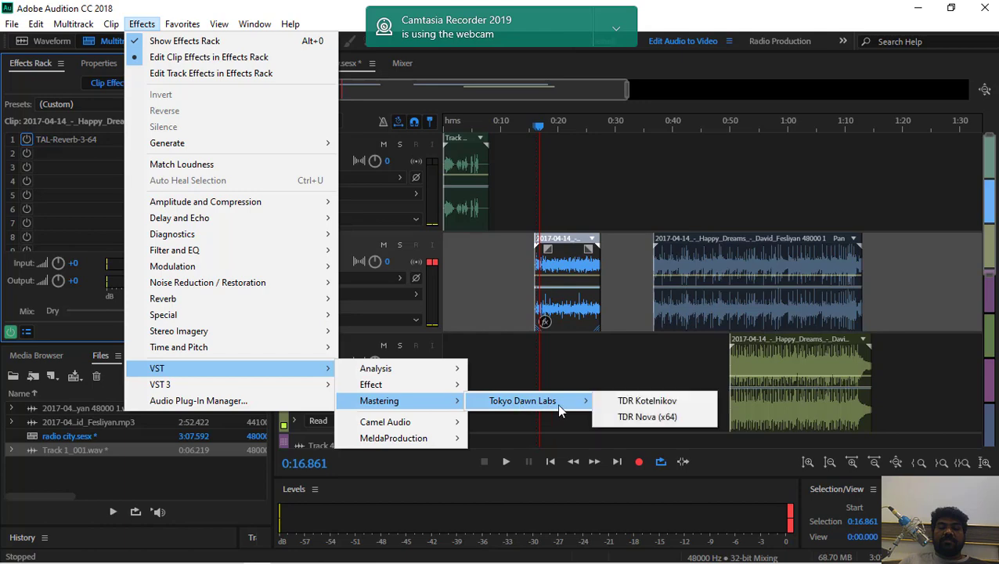
click(647, 403)
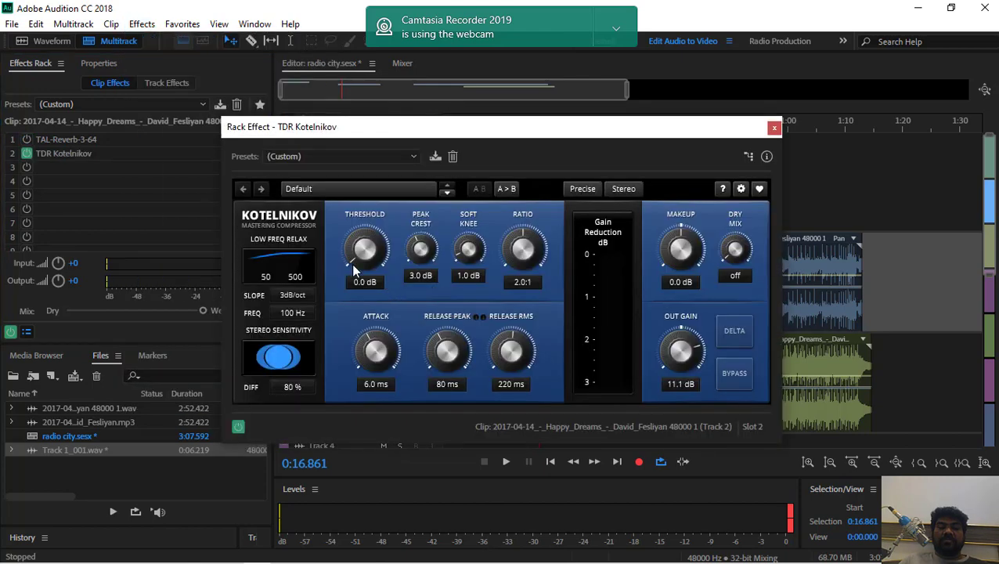
Apply the Mastering - Tight preset to the compressor and audition the clip from about 0:16.9
click(350, 160)
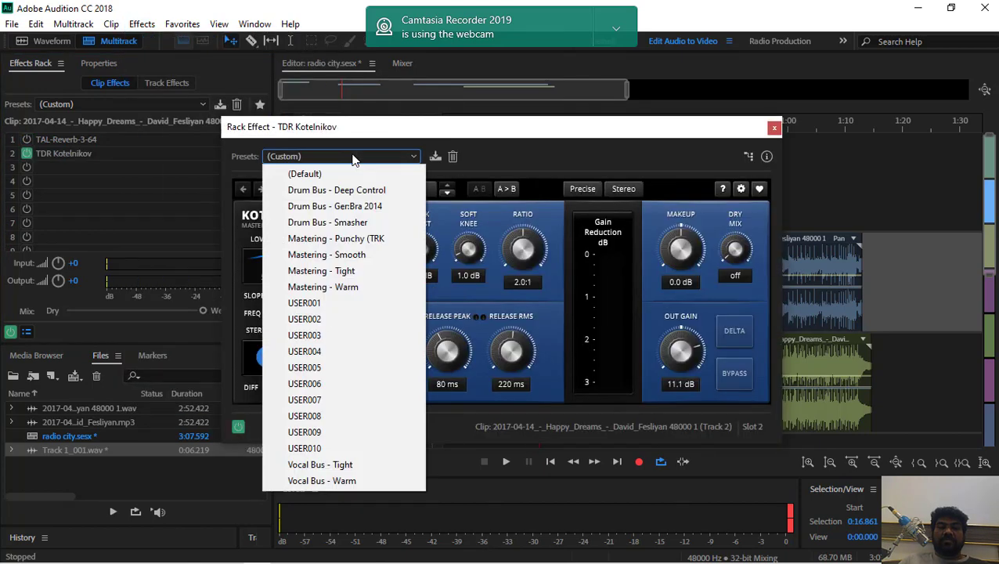
click(343, 272)
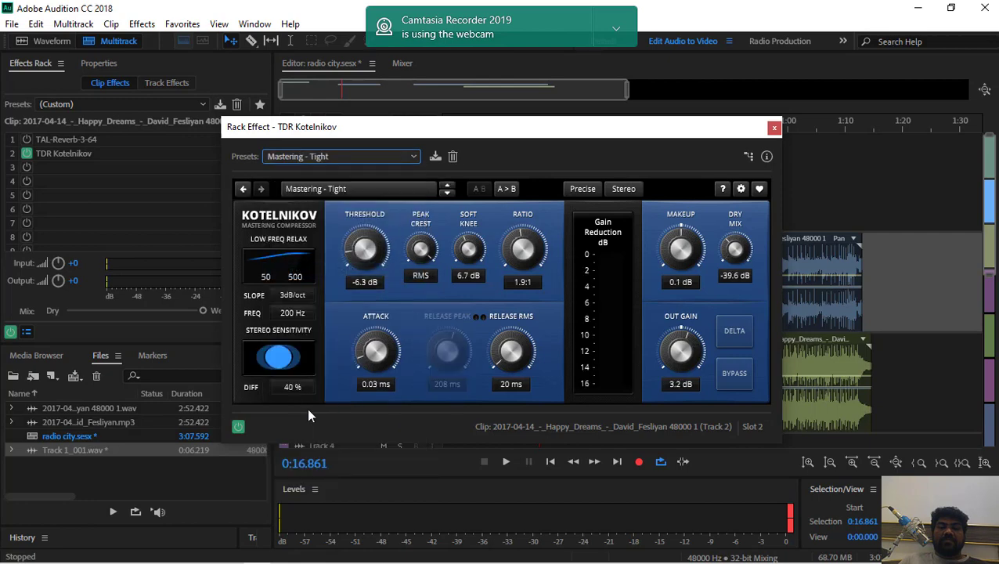
key(space)
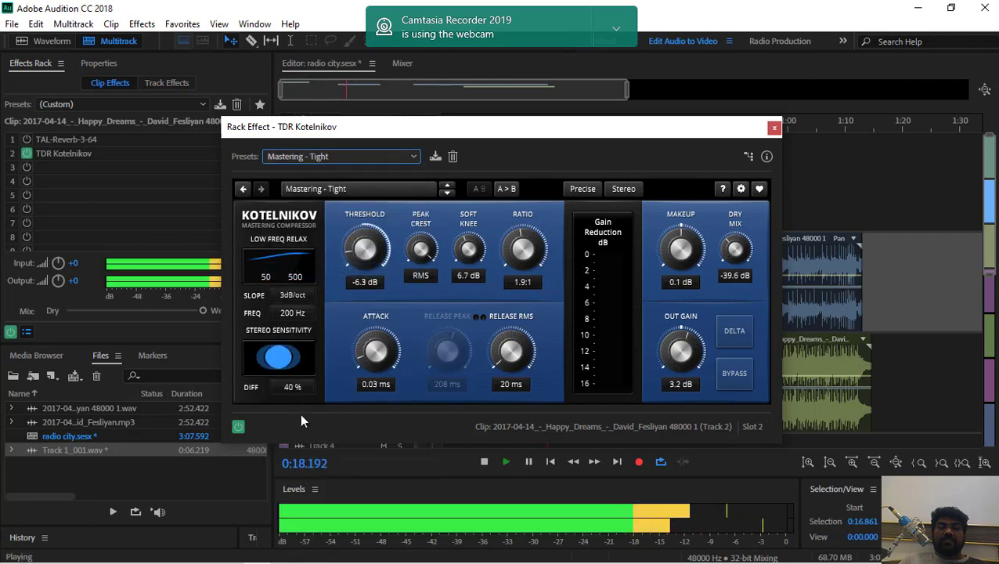
key(space)
Switch the compressor to the Mastering - Smooth preset and audition the clip from about 0:18.7
click(360, 156)
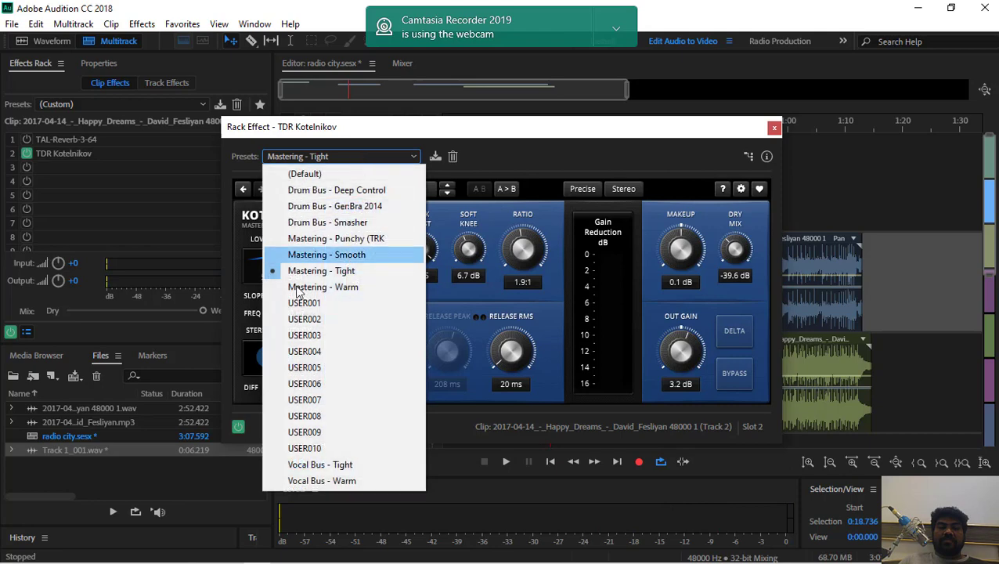
click(318, 256)
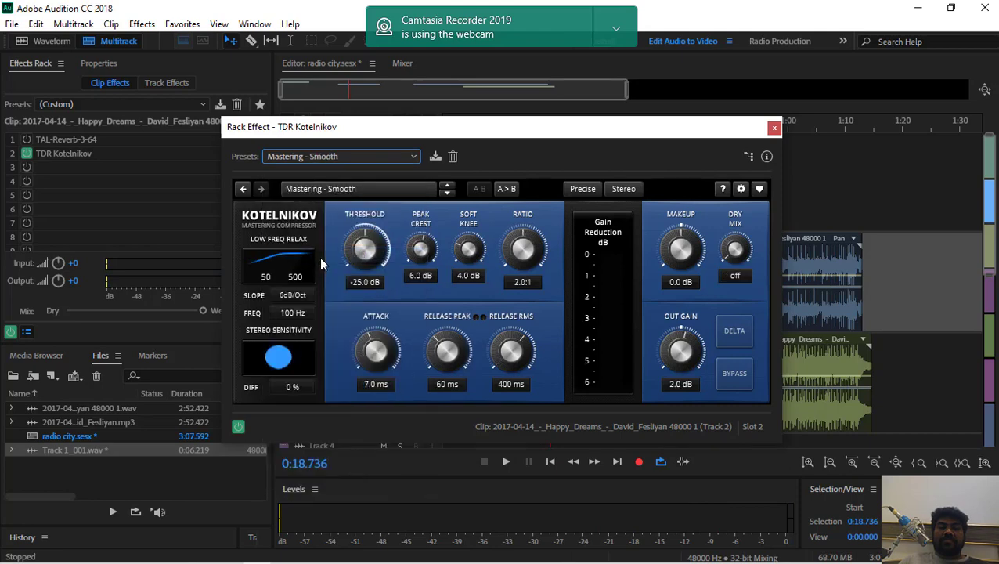
click(317, 219)
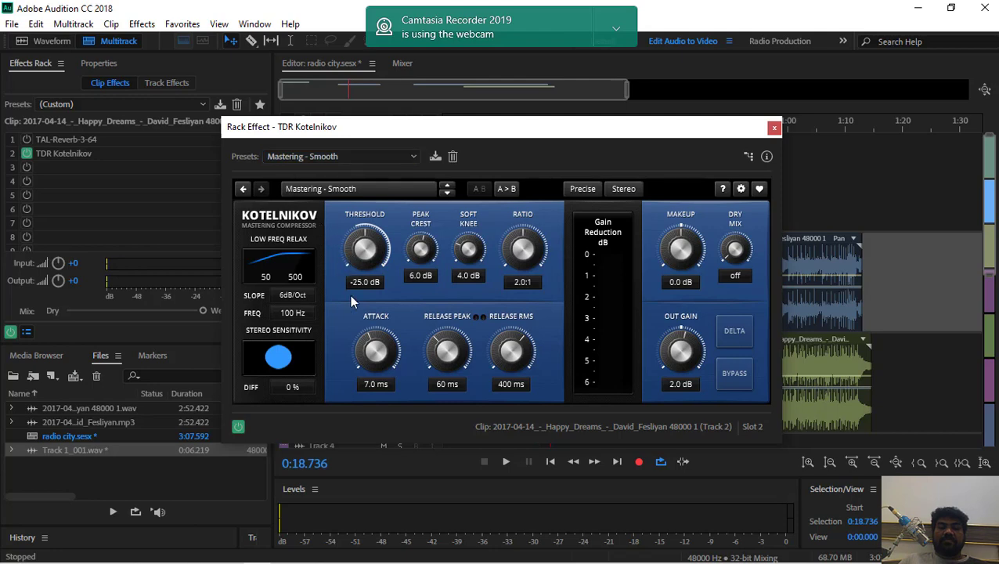
key(space)
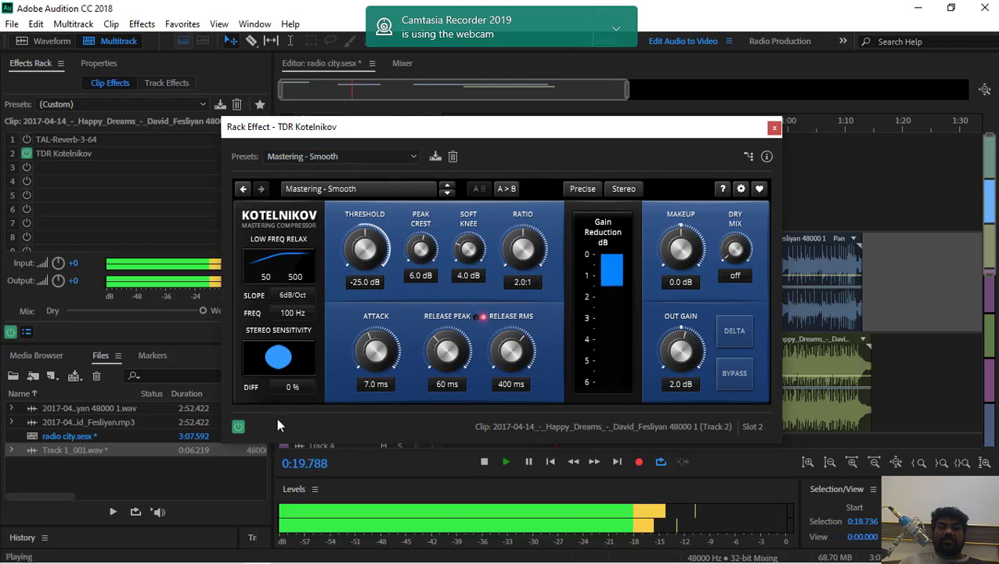
key(space)
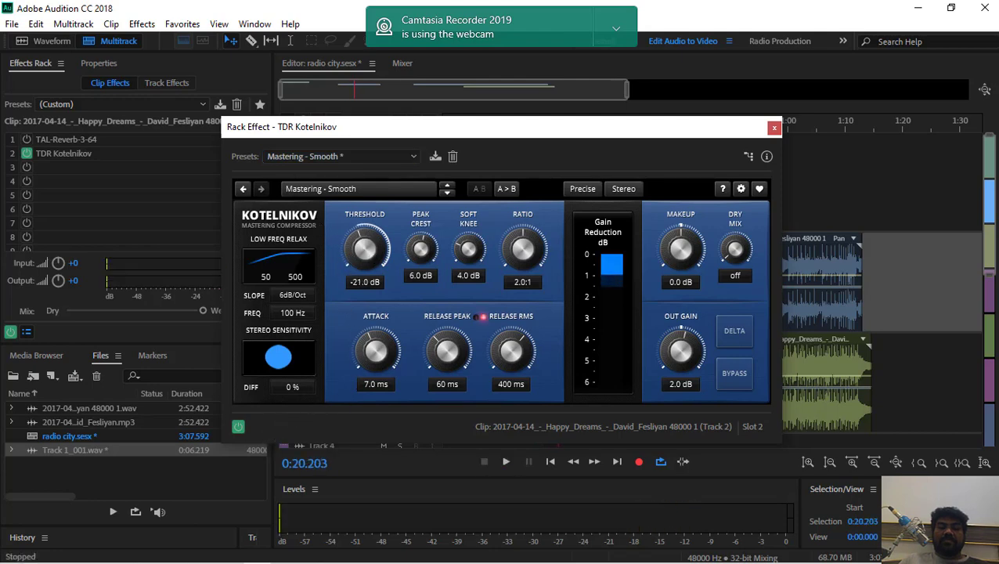
Set the compressor's threshold to -32.1 dB and its quality mode to Eco while playing the clip from about 0:20.2
key(space)
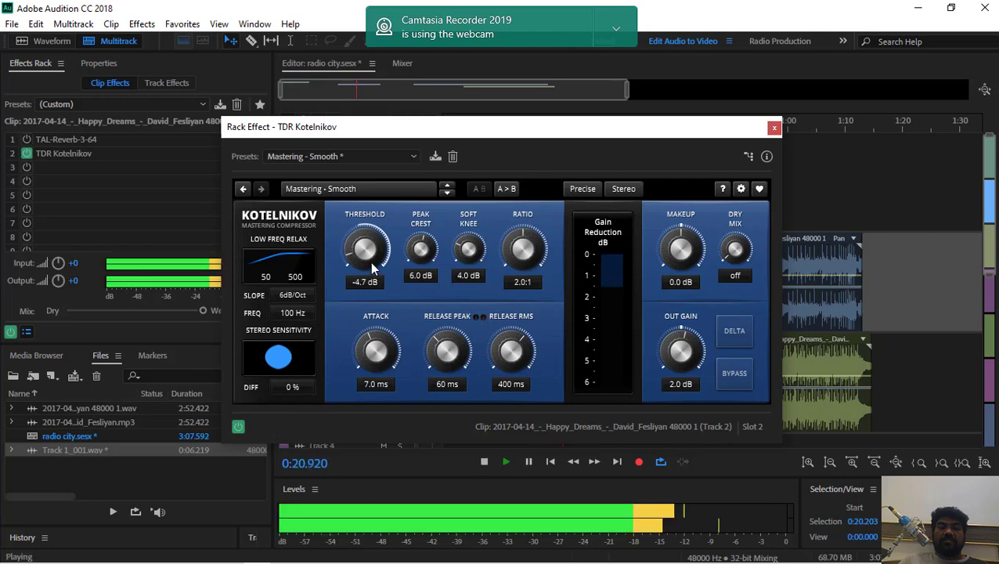
drag(348, 262, 365, 221)
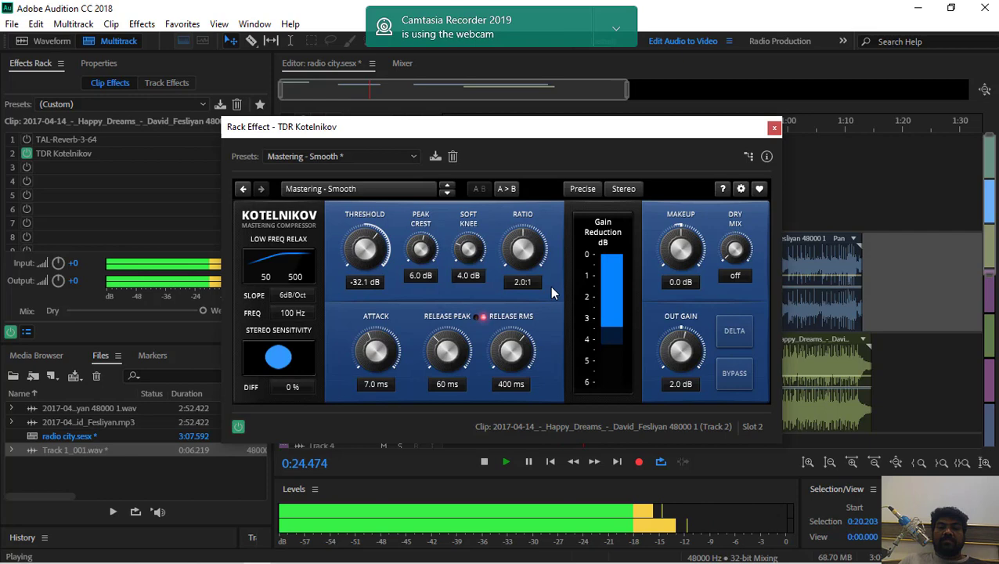
click(584, 190)
click(585, 222)
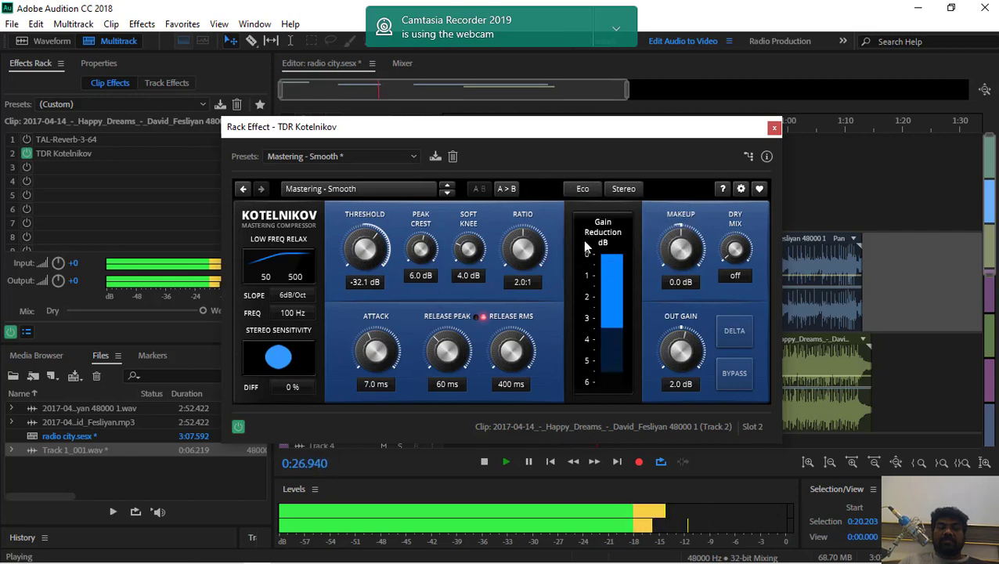
key(space)
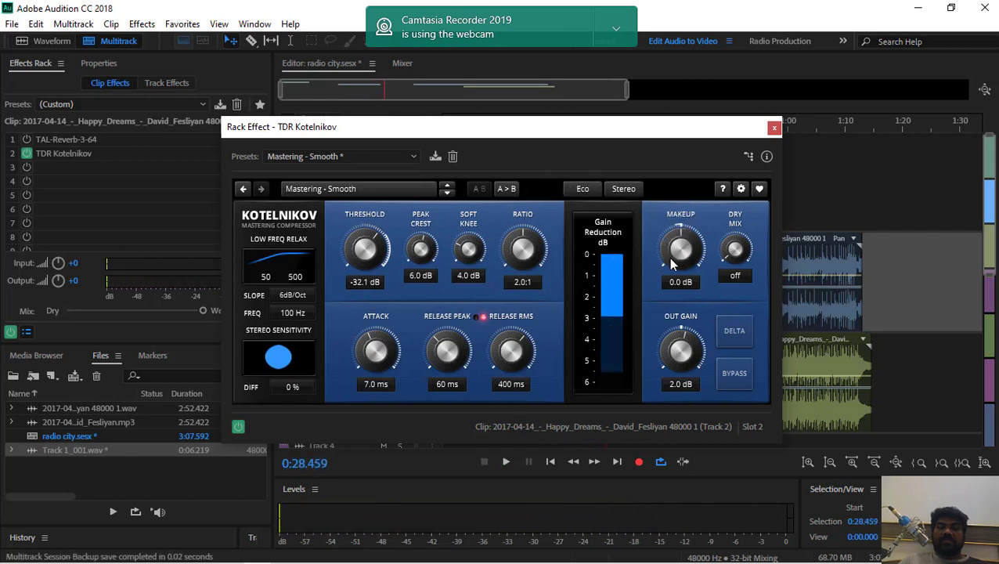
Resume playback and move the compressor window aside to uncover the timeline and the Track 2 clip
key(space)
drag(607, 134, 144, 268)
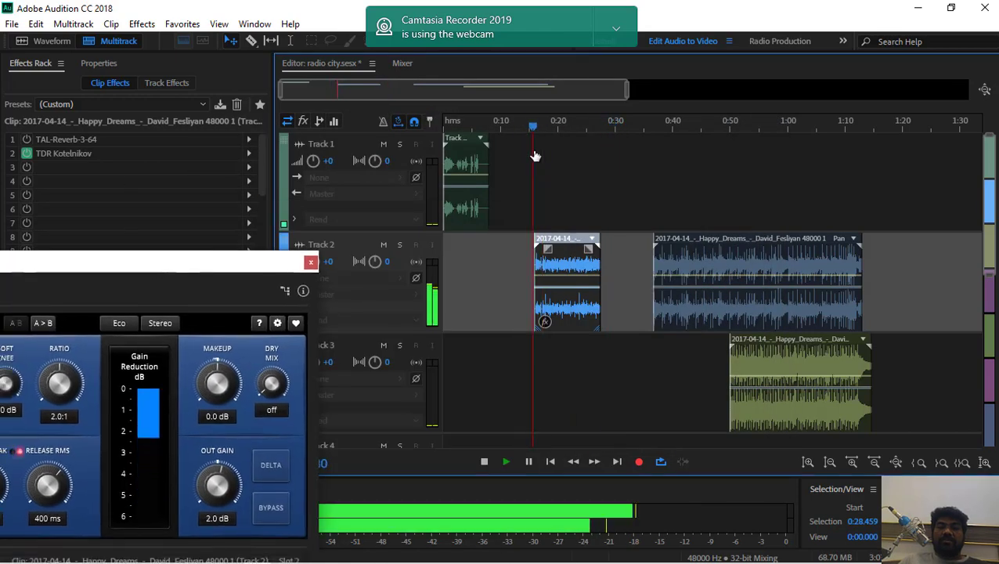
Replay the Track 2 clip from about 0:15.9 and try the compressor's USER005 preset
key(space)
key(space)
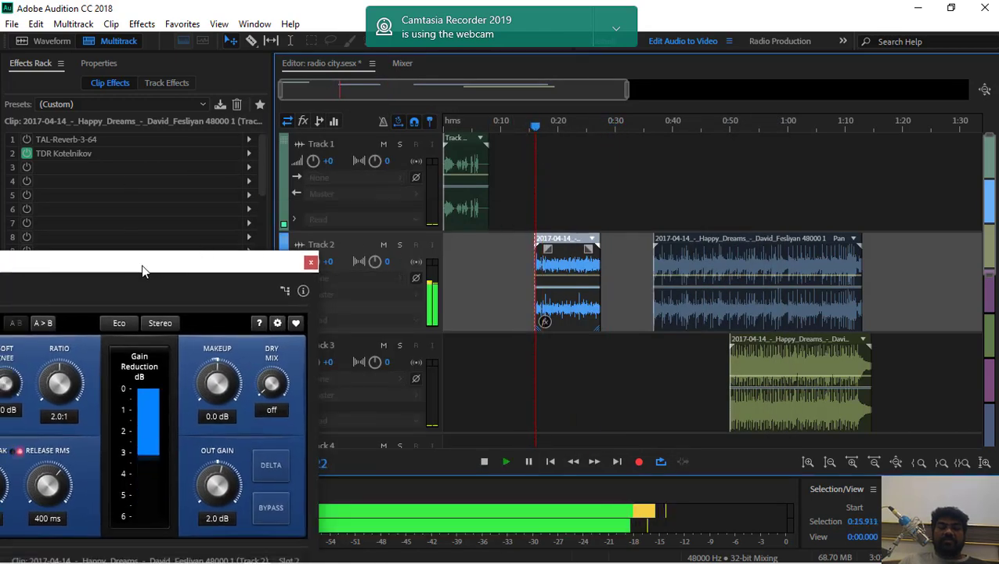
drag(137, 278, 566, 48)
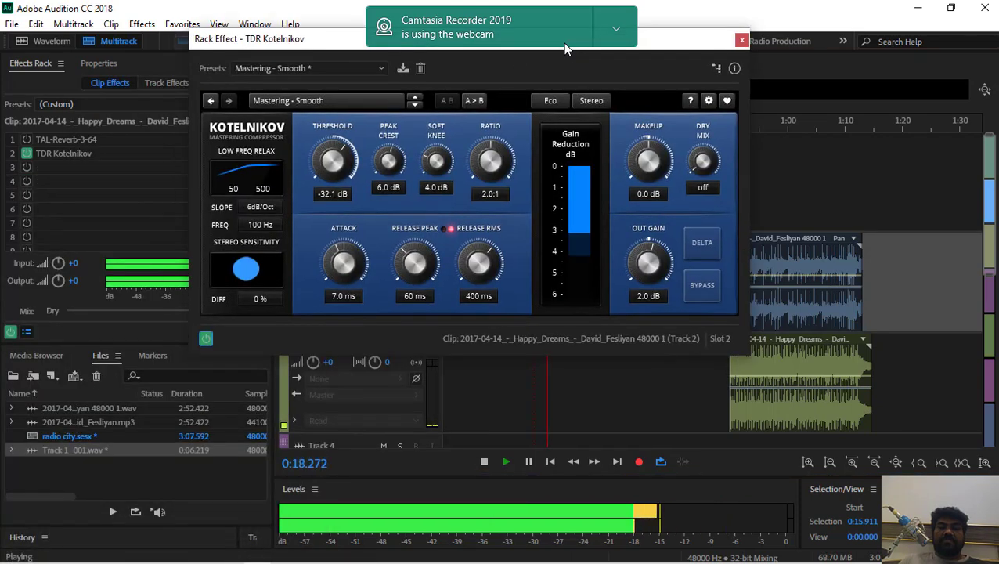
click(273, 72)
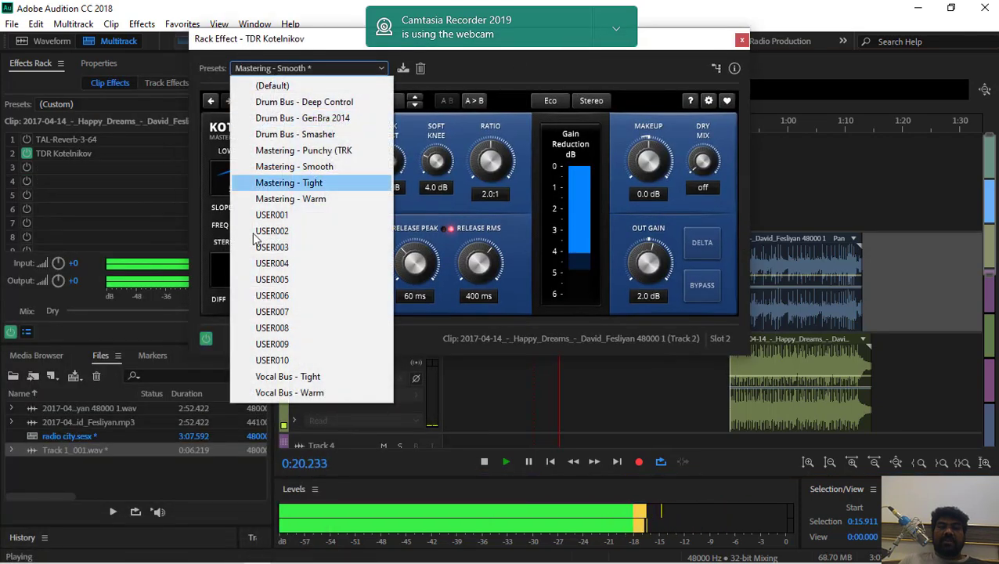
click(264, 290)
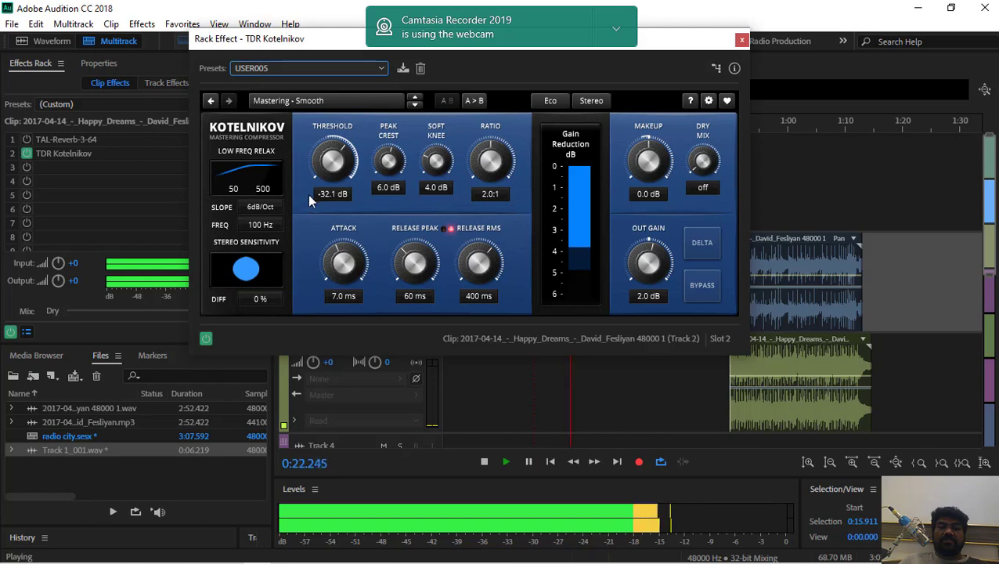
Apply the Mastering - Warm preset to the compressor during playback and stop at the end of the clip
click(330, 69)
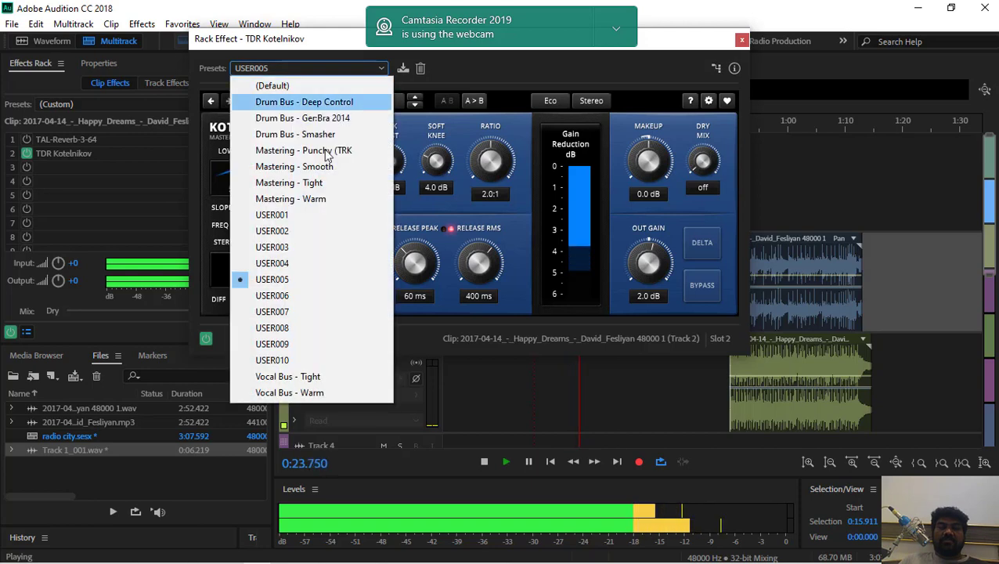
click(304, 200)
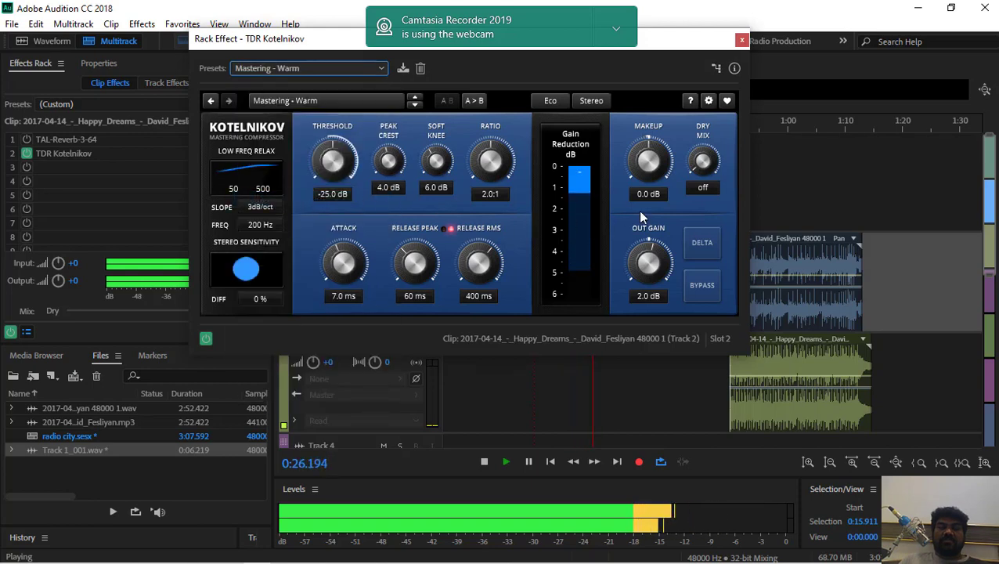
key(space)
Move the second Track 2 clip and the Track 3 clip to start at 0:27.333, and briefly play them from there
drag(664, 44, 389, 112)
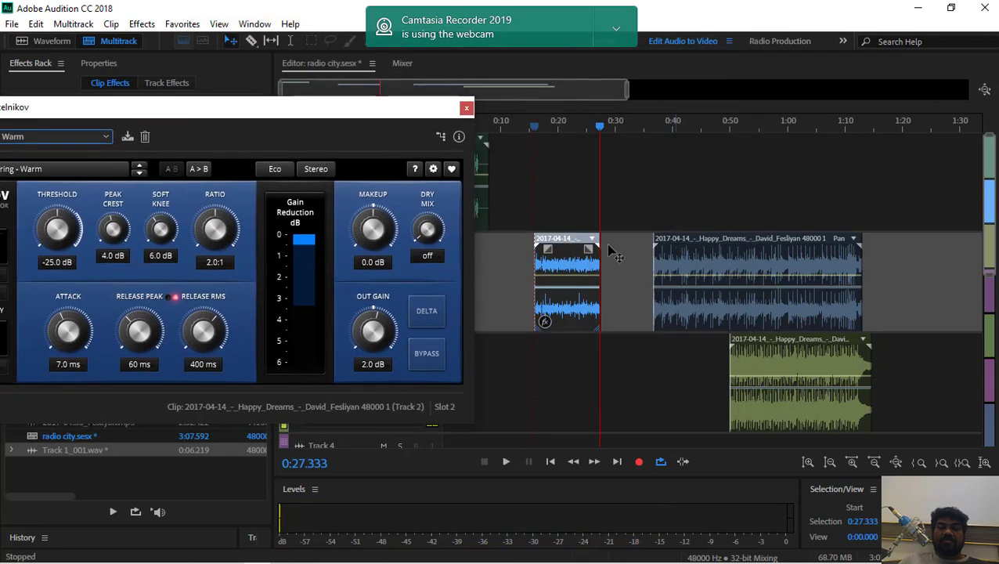
drag(676, 246, 620, 244)
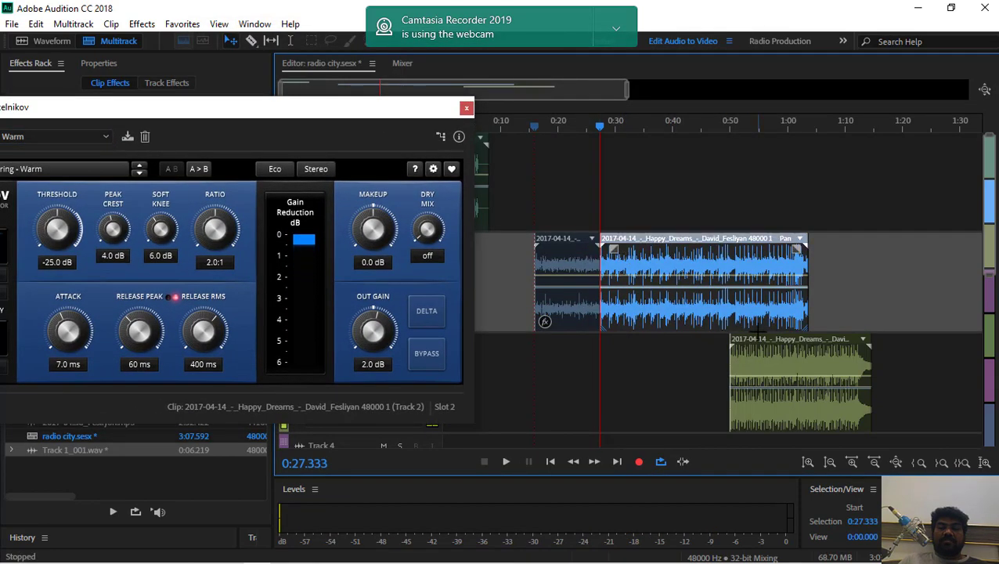
drag(759, 344, 641, 351)
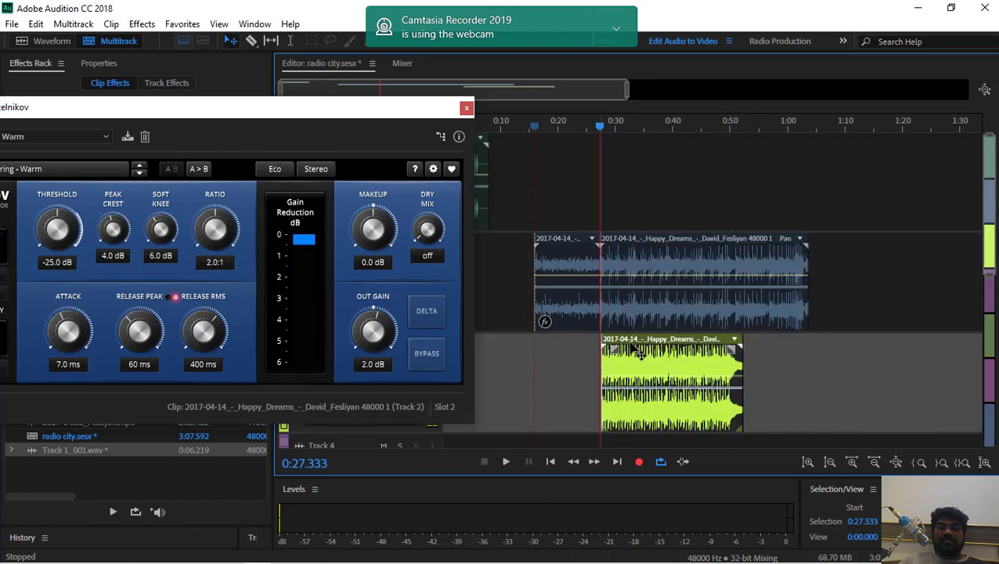
key(space)
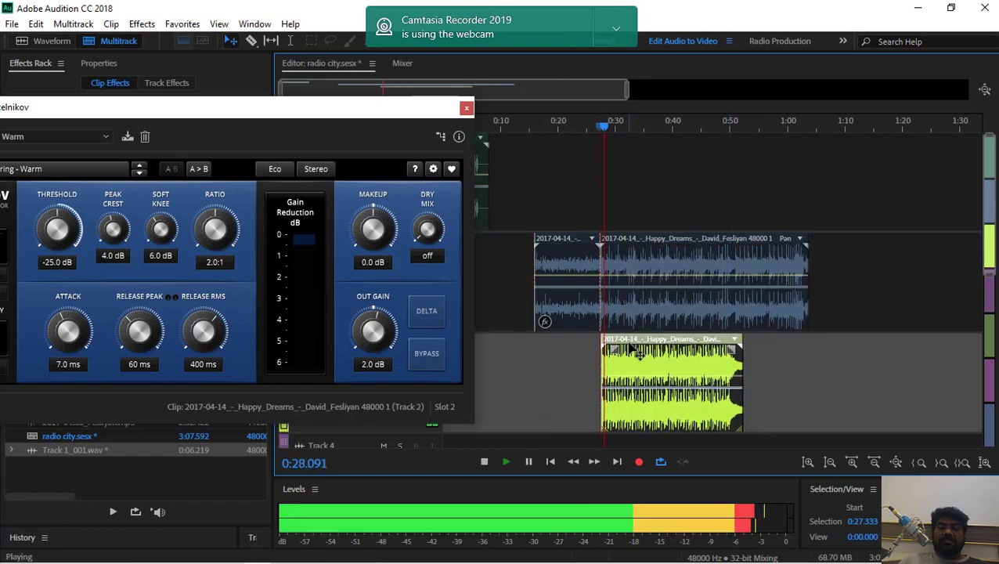
key(space)
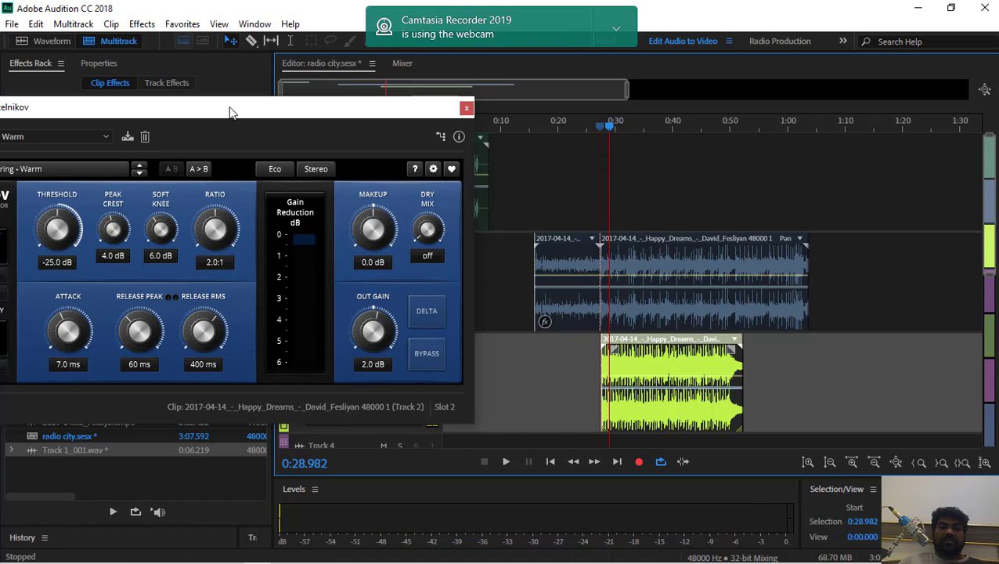
Set the compressor's soft knee to 4.1 dB and ratio to 1.4:1, and enter 250% for the stereo sensitivity difference
drag(231, 112, 506, 109)
click(526, 211)
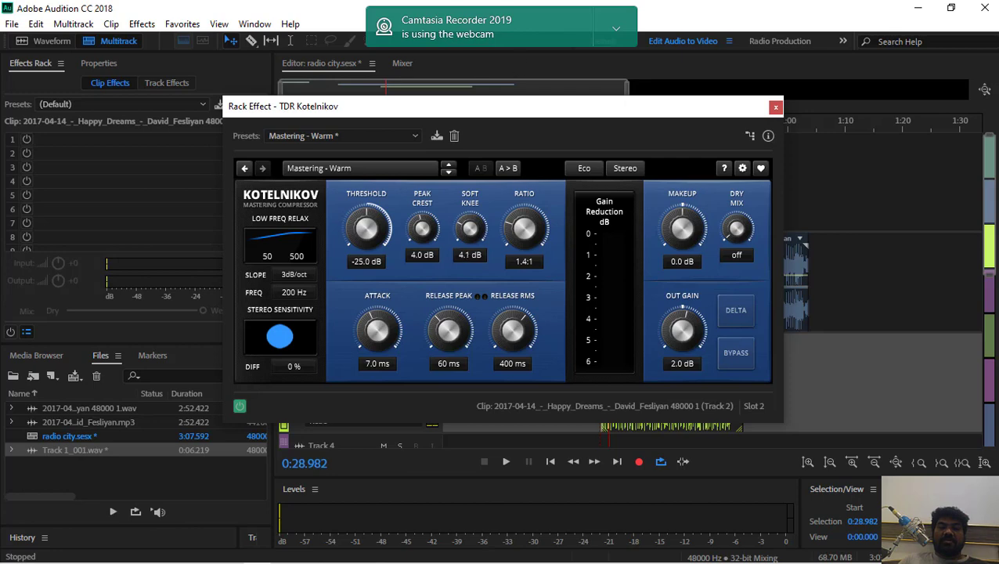
click(287, 368)
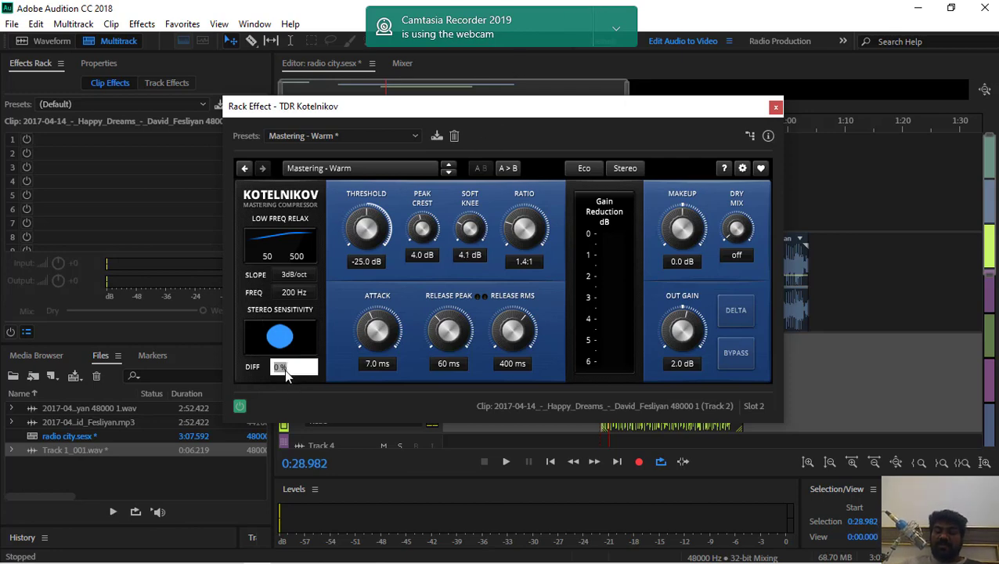
text(250)
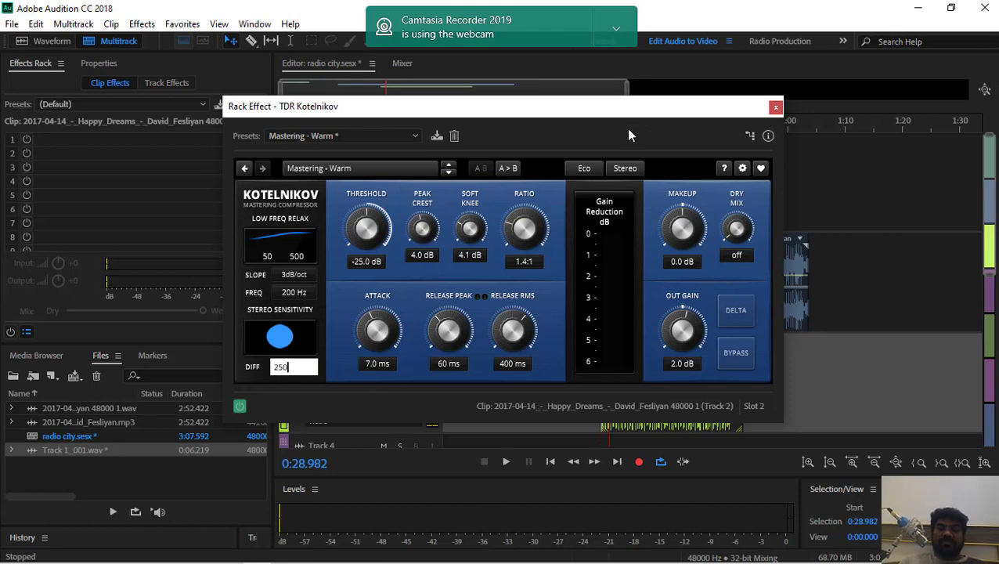
drag(571, 112, 532, 111)
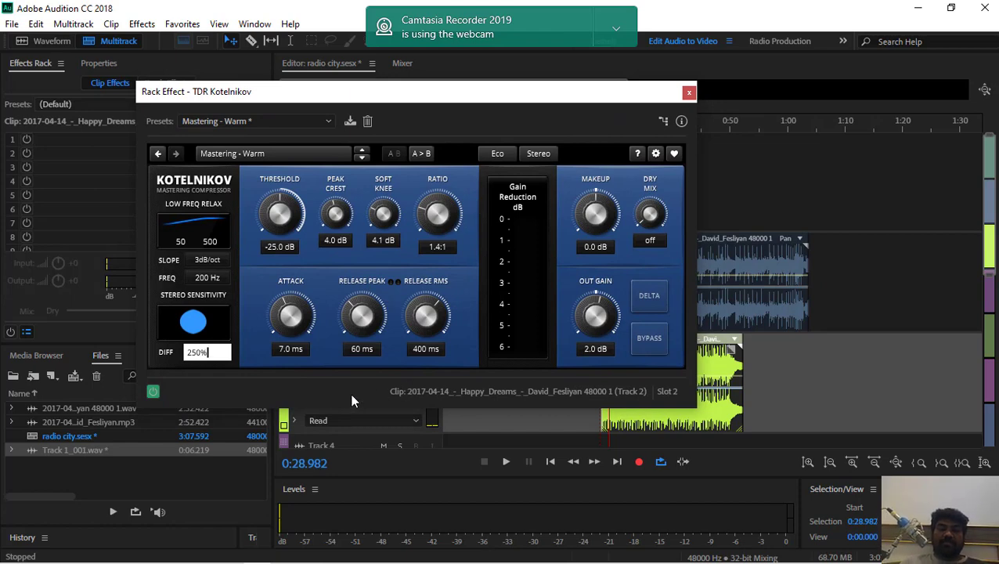
drag(555, 98, 483, 100)
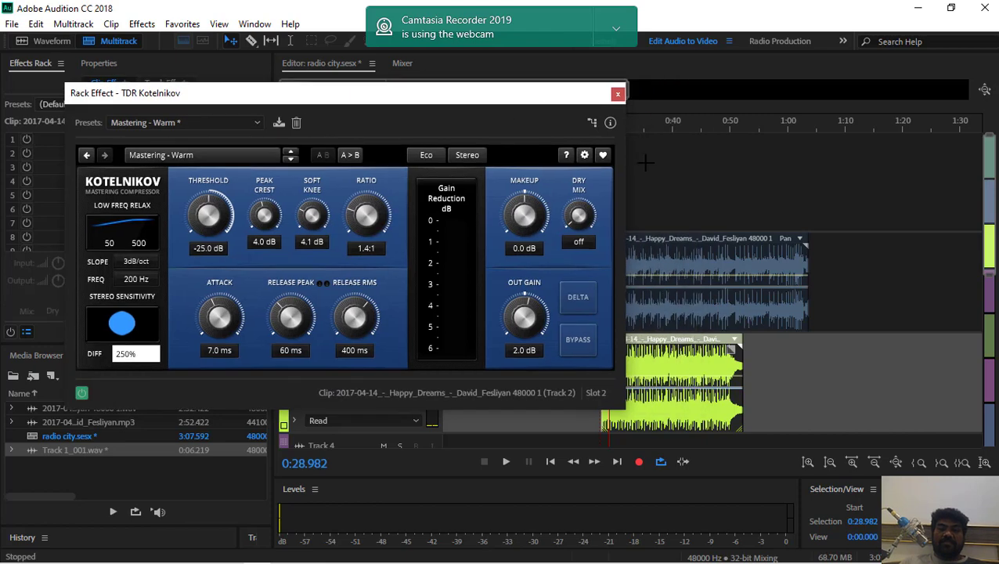
click(645, 117)
Audition the session from about 0:29, lower the compressor's output gain to -7.1 dB and resume playback
click(508, 462)
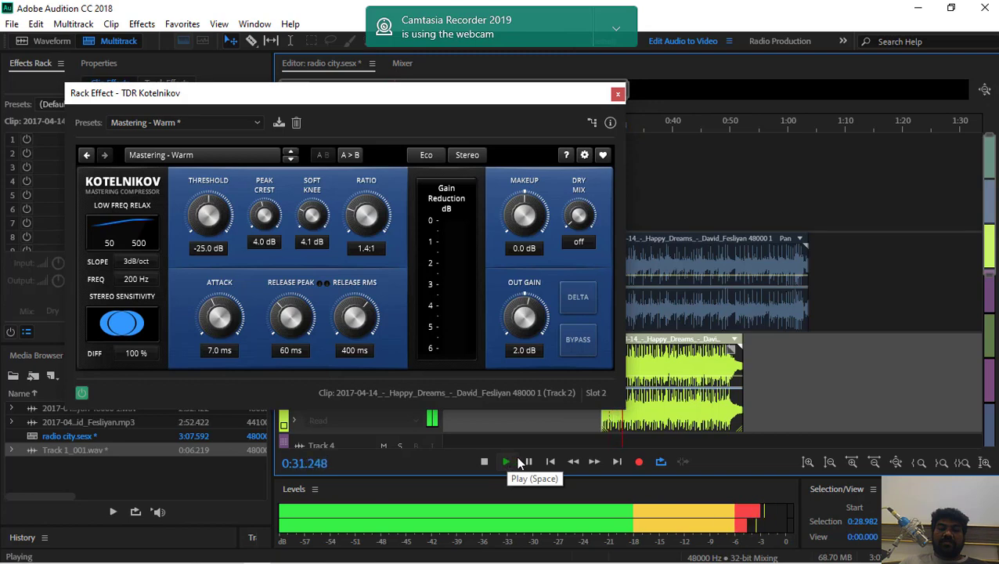
click(529, 462)
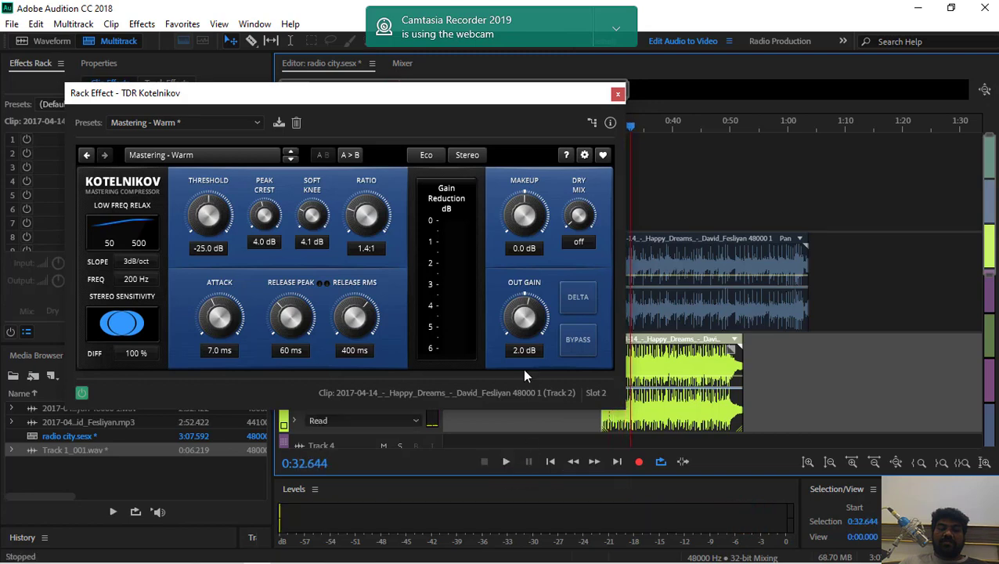
drag(530, 313, 530, 321)
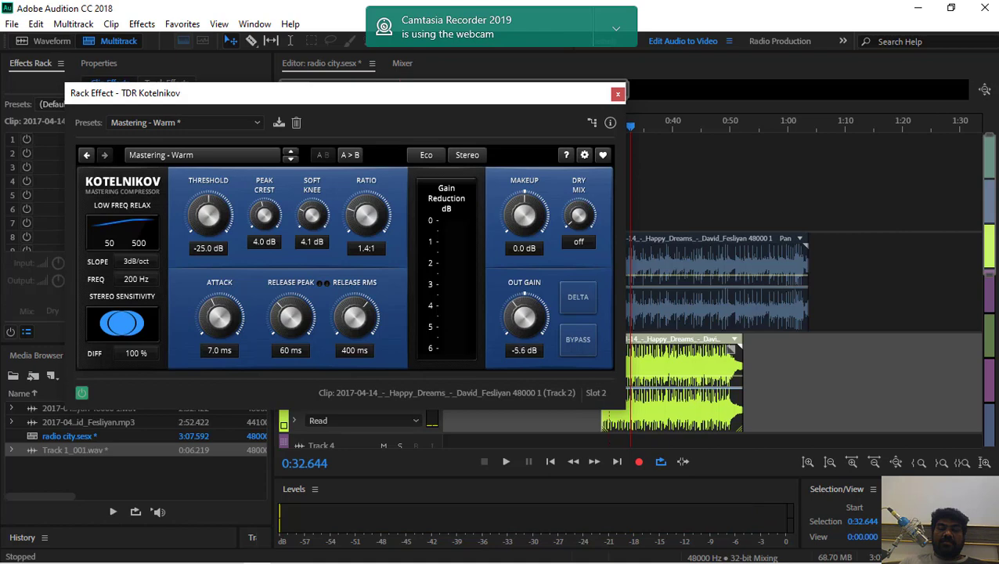
key(space)
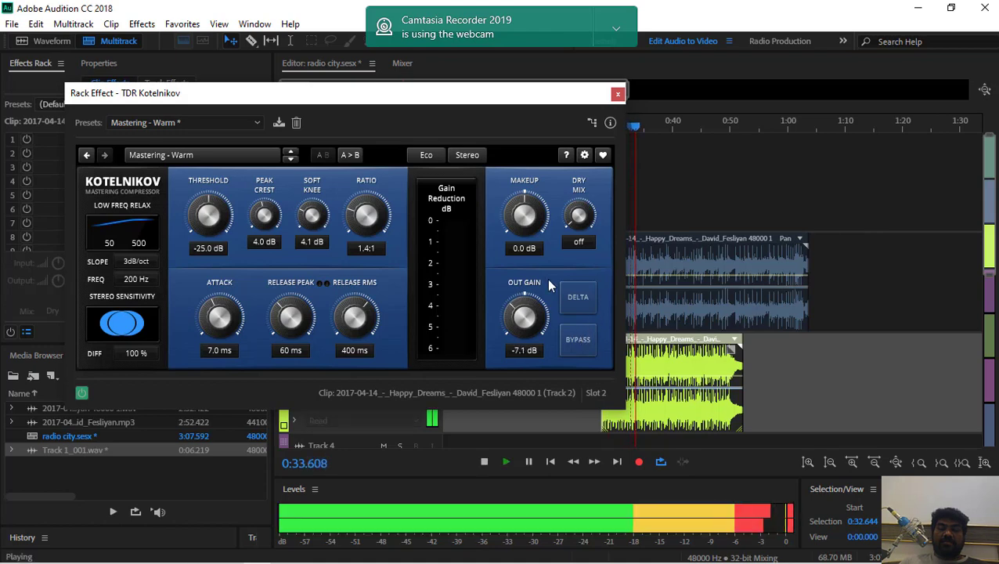
Raise the compressor's output gain to 10.4 dB and resume playback from about 0:35.6
mouse_move(518, 315)
mouse_down()
mouse_move(522, 301)
mouse_move(522, 310)
mouse_up()
key(space)
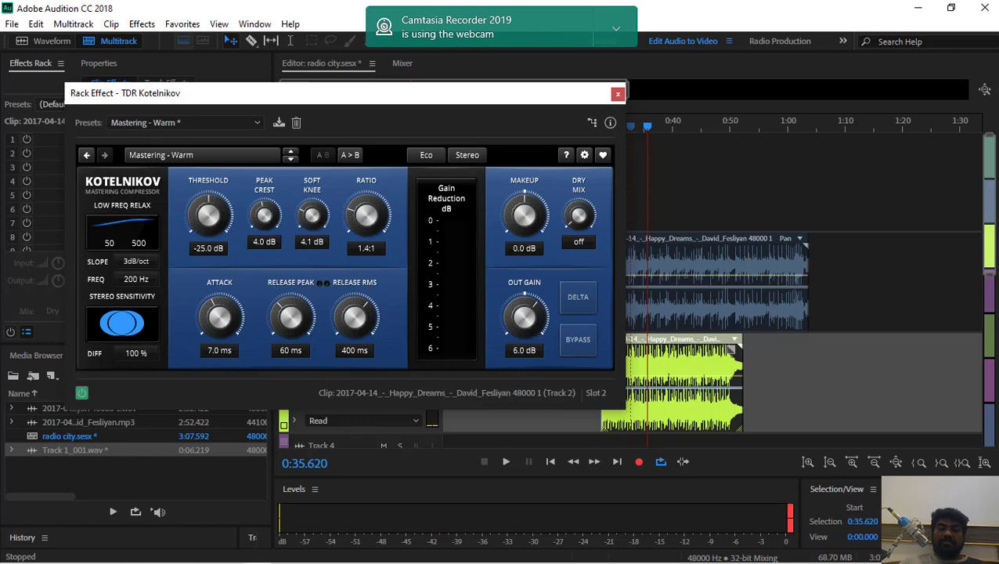
drag(525, 316, 525, 314)
key(space)
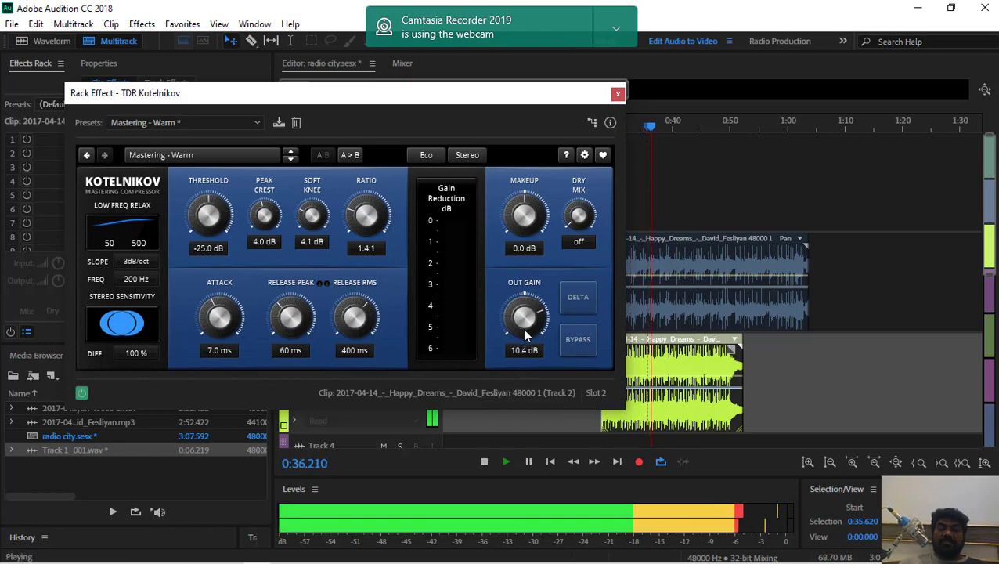
Compare the sound with the compressor's Bypass and Delta modes during playback, switching each one off again
click(571, 346)
click(572, 342)
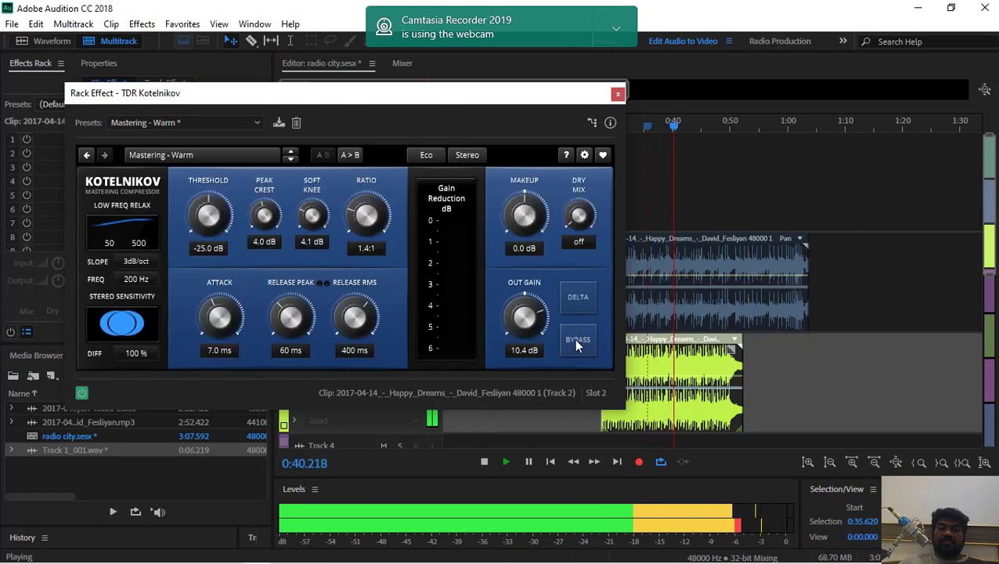
click(573, 308)
key(space)
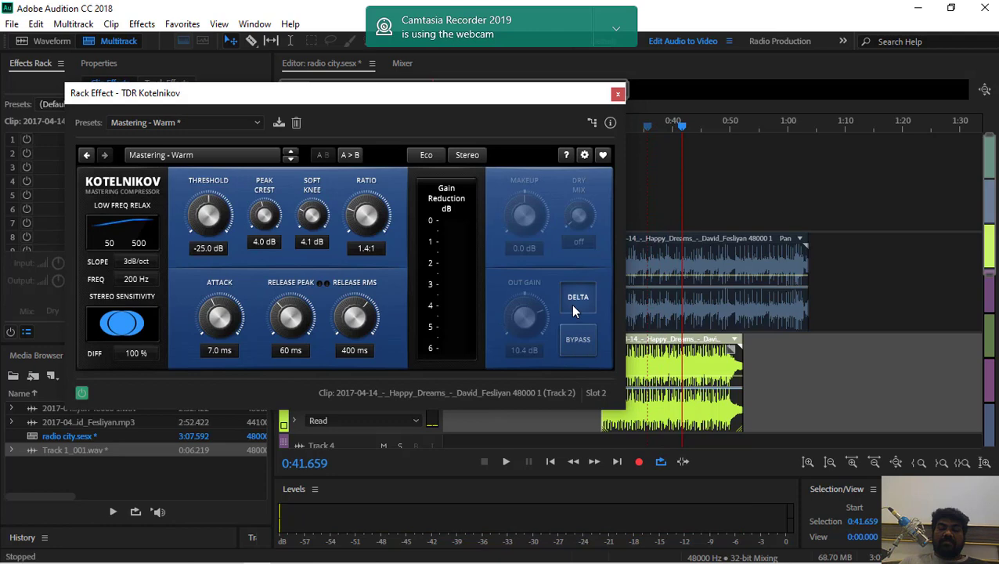
key(space)
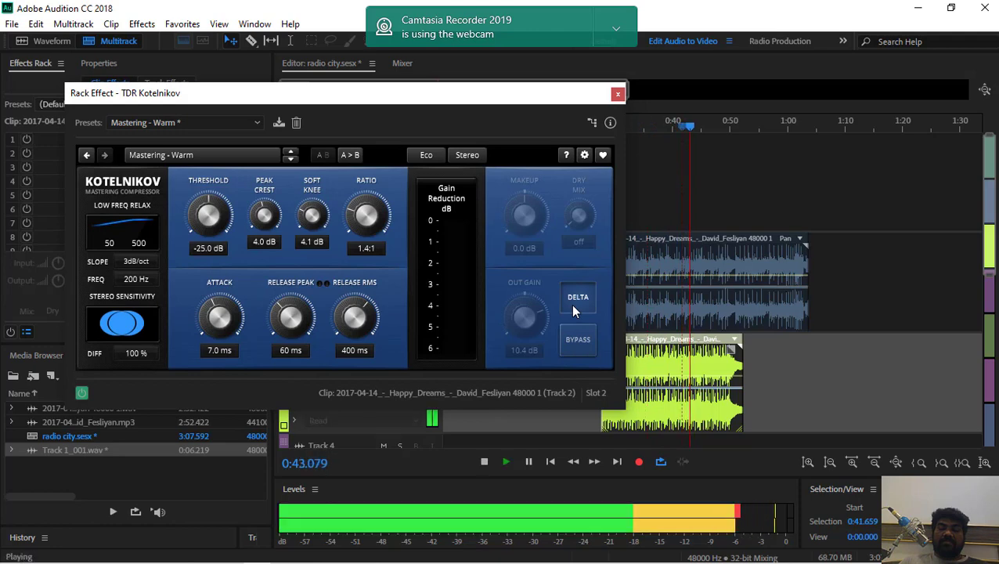
key(space)
click(573, 308)
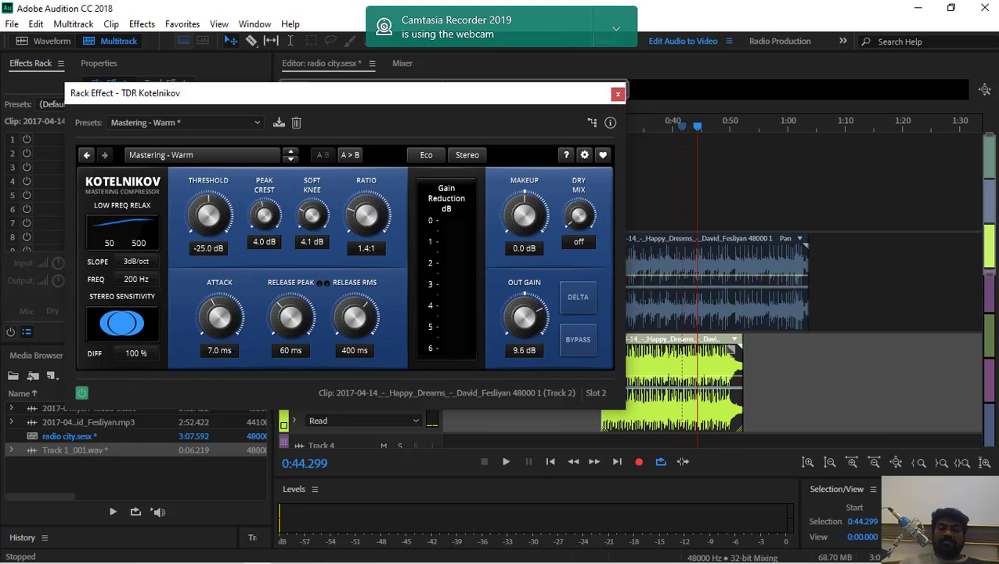
Set the compressor's output gain to 16.1 dB and makeup gain to 4.1 dB while auditioning from about 0:44.3
key(space)
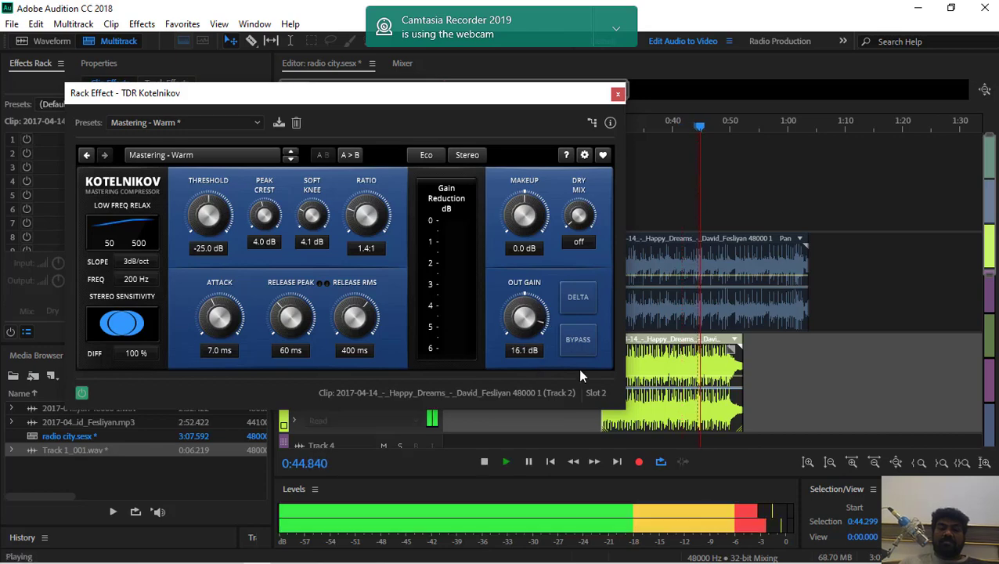
key(space)
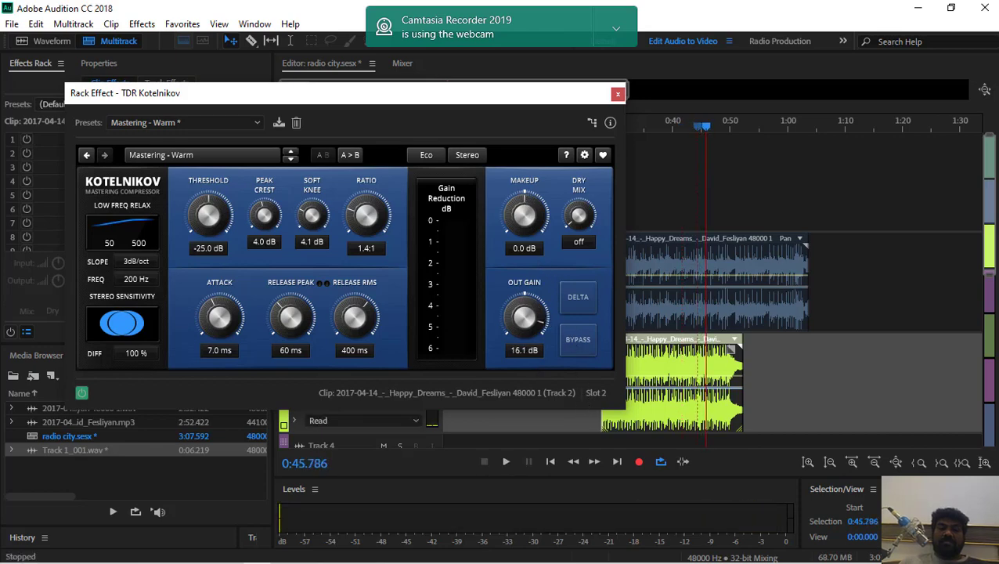
key(space)
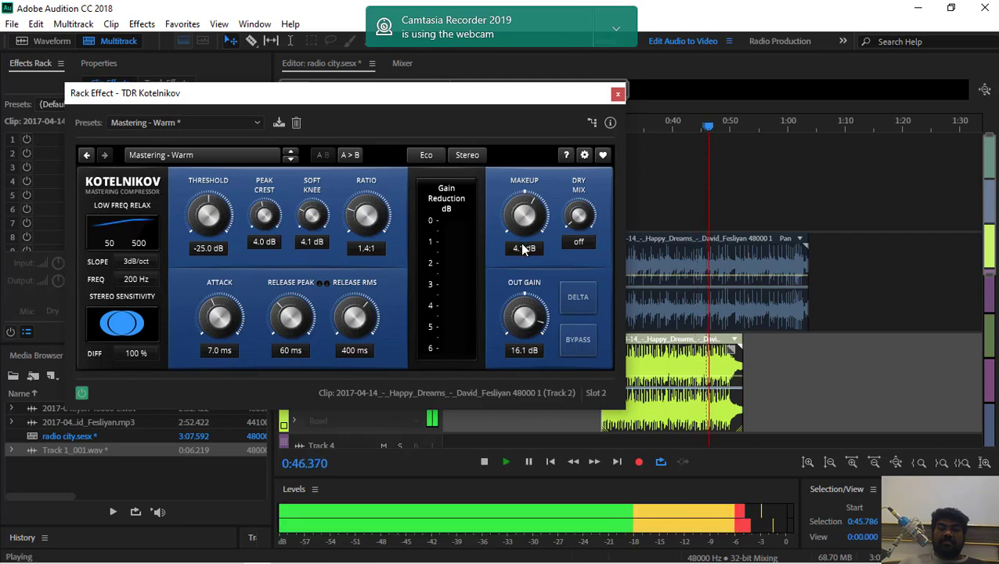
key(space)
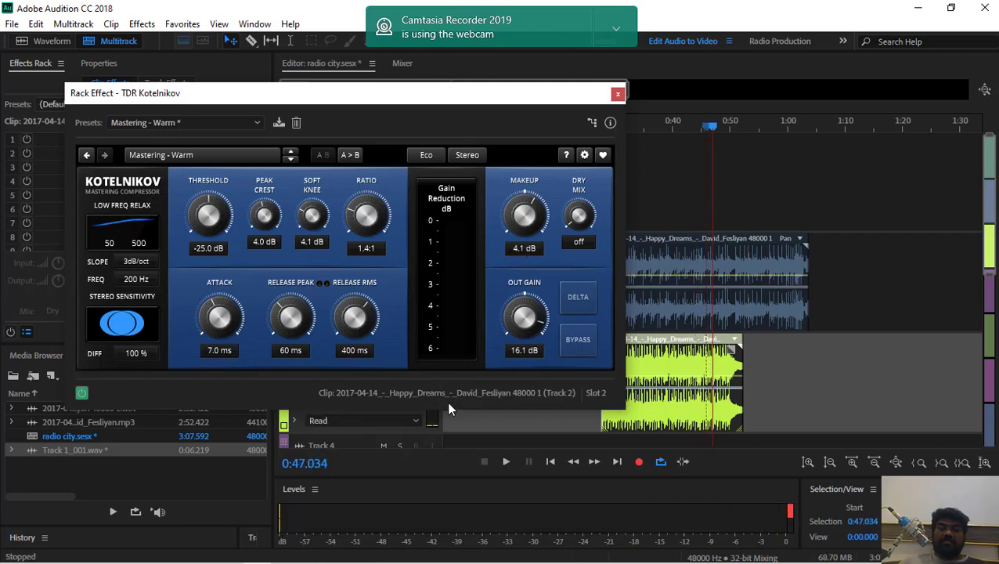
Copy the compressor's A settings to B and audition the session from about 0:47
click(349, 157)
key(space)
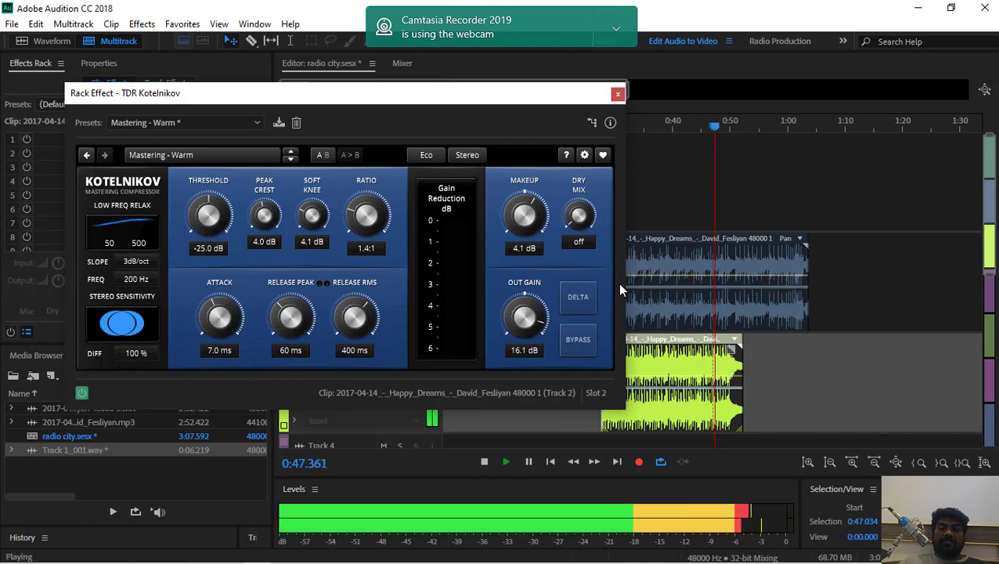
key(space)
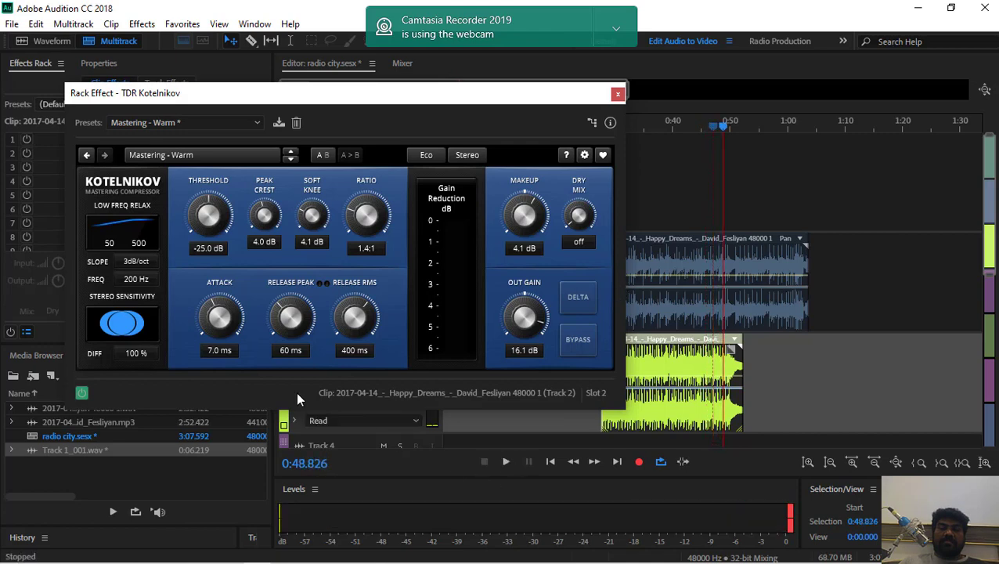
Reselect the Mastering - Warm preset for the compressor and replay the session from about 0:35.3
click(200, 125)
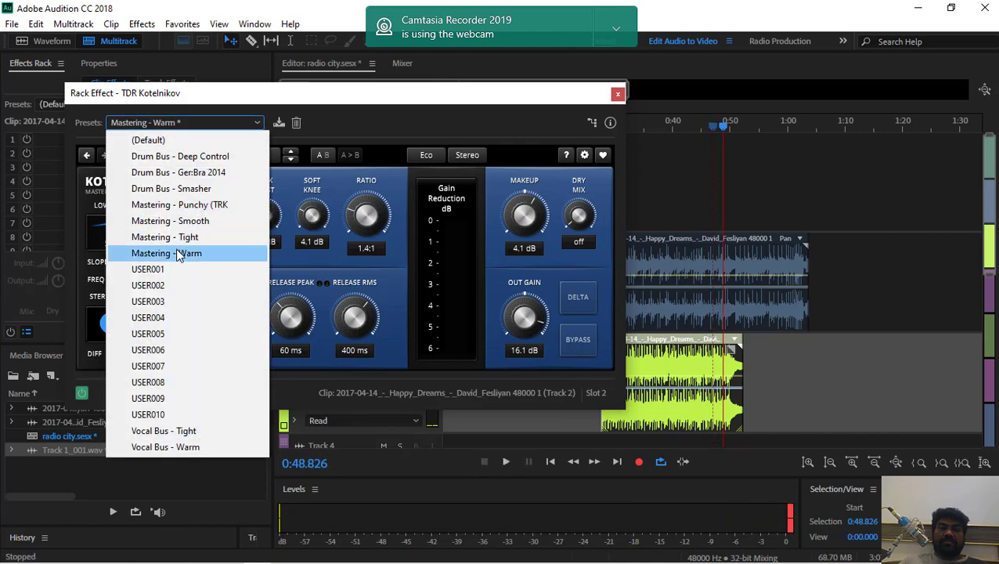
click(178, 253)
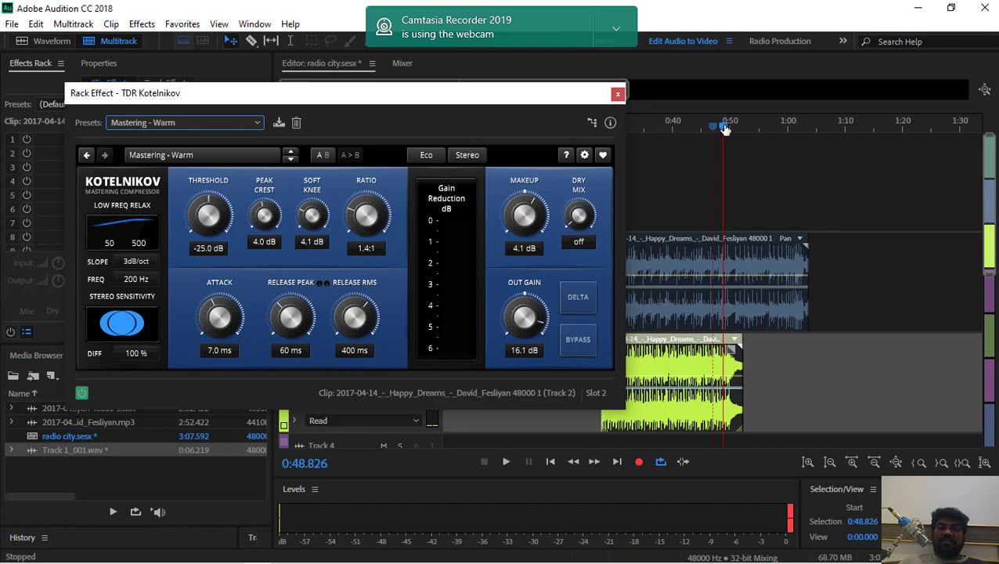
drag(727, 130, 646, 127)
key(space)
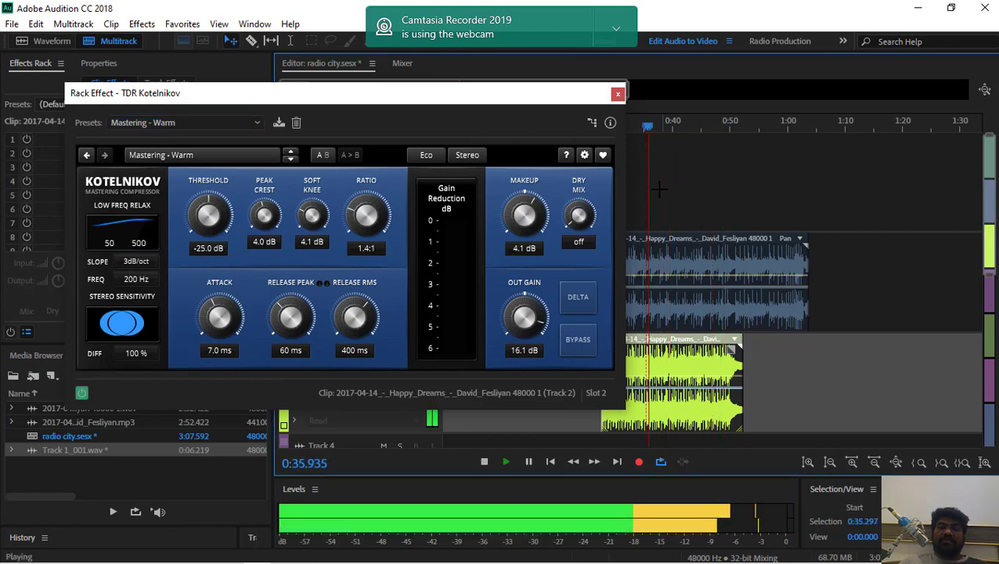
Set the compressor's makeup gain to 3.4 dB while auditioning from about 0:36.8, flatten its low-frequency relax slope, and close the effect
key(space)
drag(531, 205, 531, 214)
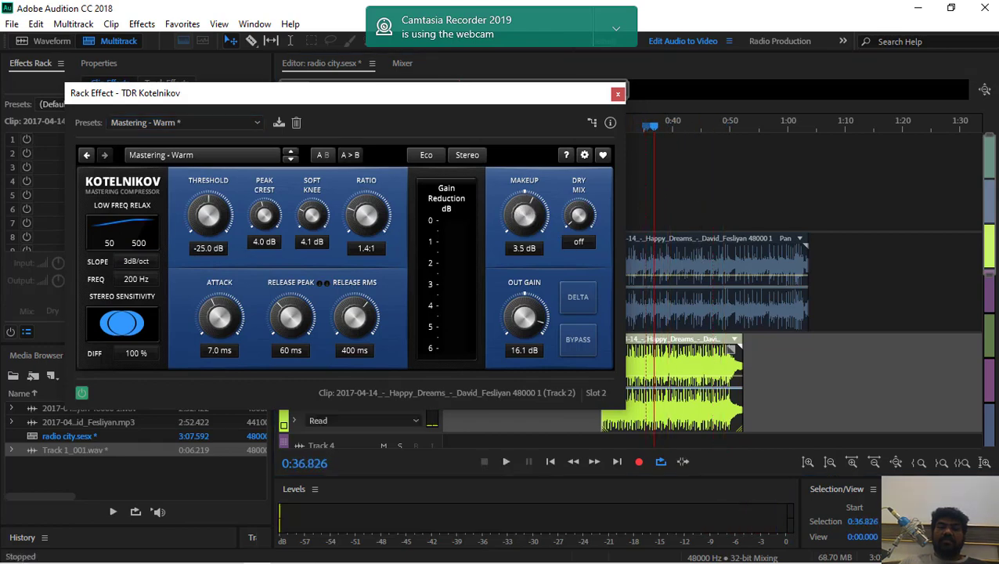
key(space)
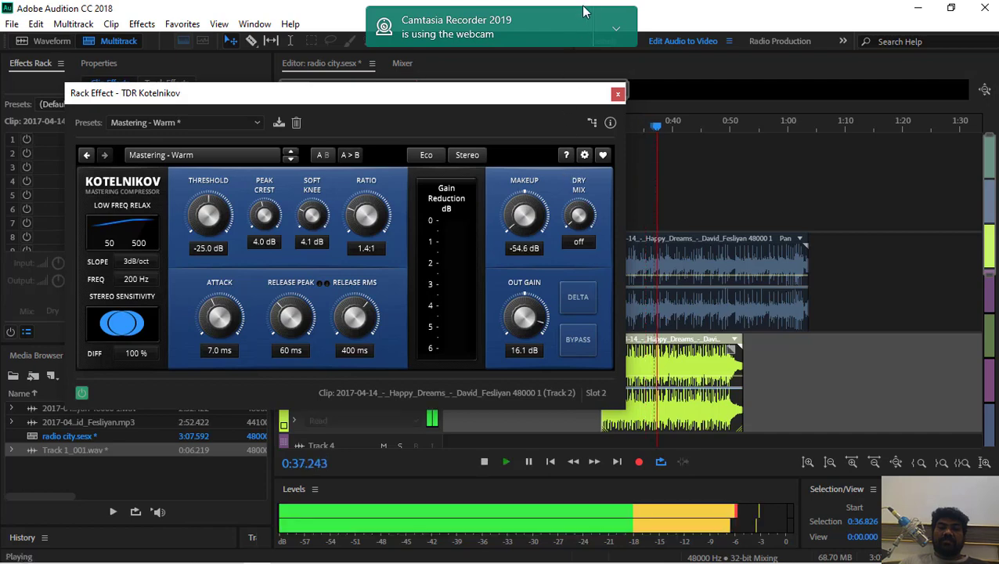
drag(512, 230, 535, 232)
key(space)
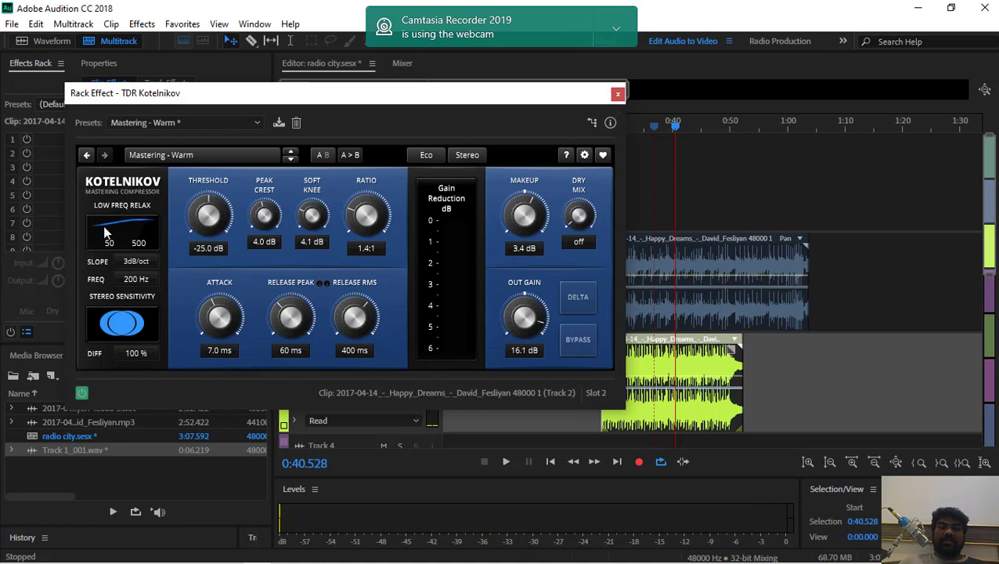
drag(107, 232, 116, 302)
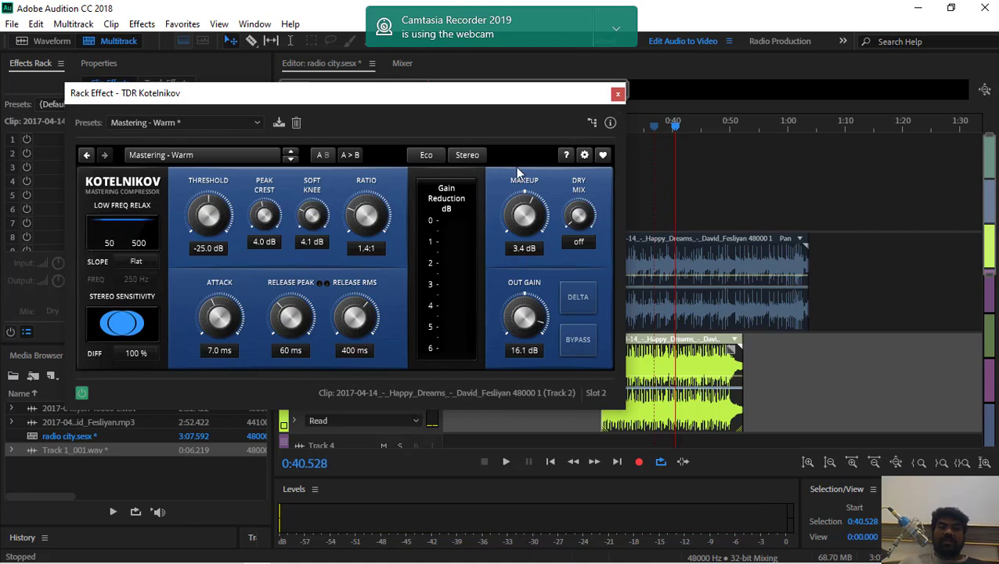
click(618, 95)
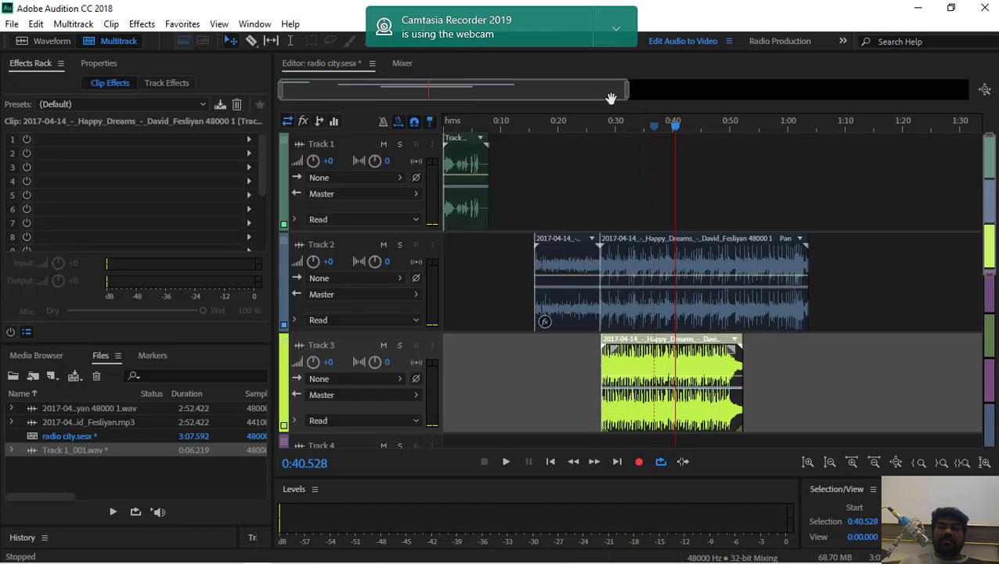
Select the first clip on Track 2, place the playhead at about 0:19.6, and add the TDR Nova (x64) equalizer from Tokyo Dawn Labs
click(570, 259)
click(554, 124)
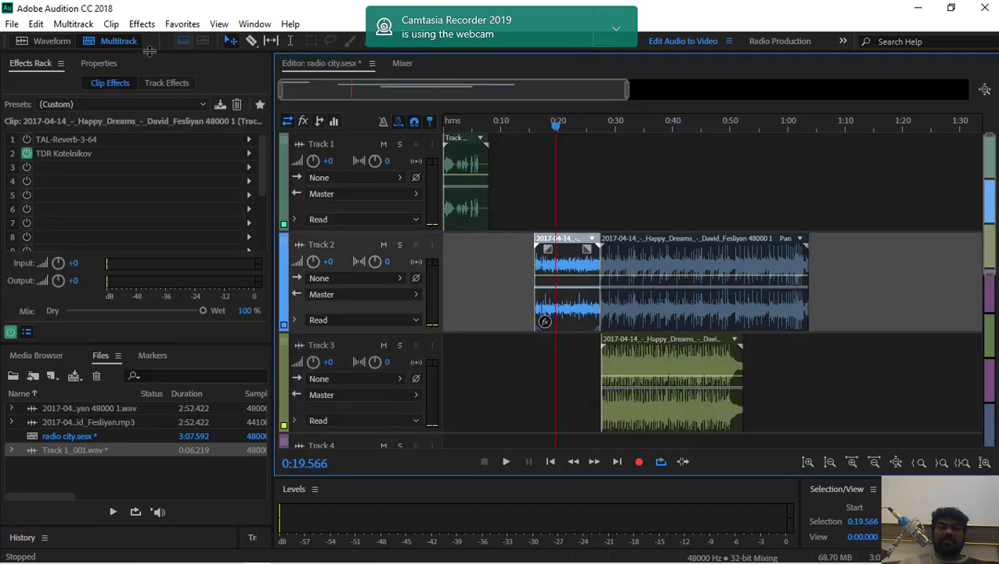
click(141, 24)
mouse_move(211, 374)
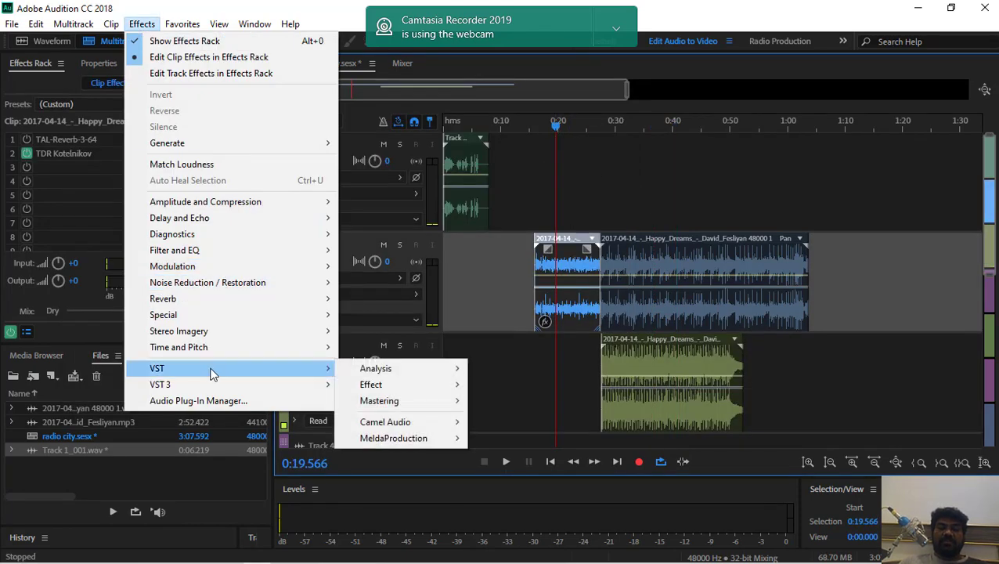
mouse_move(394, 390)
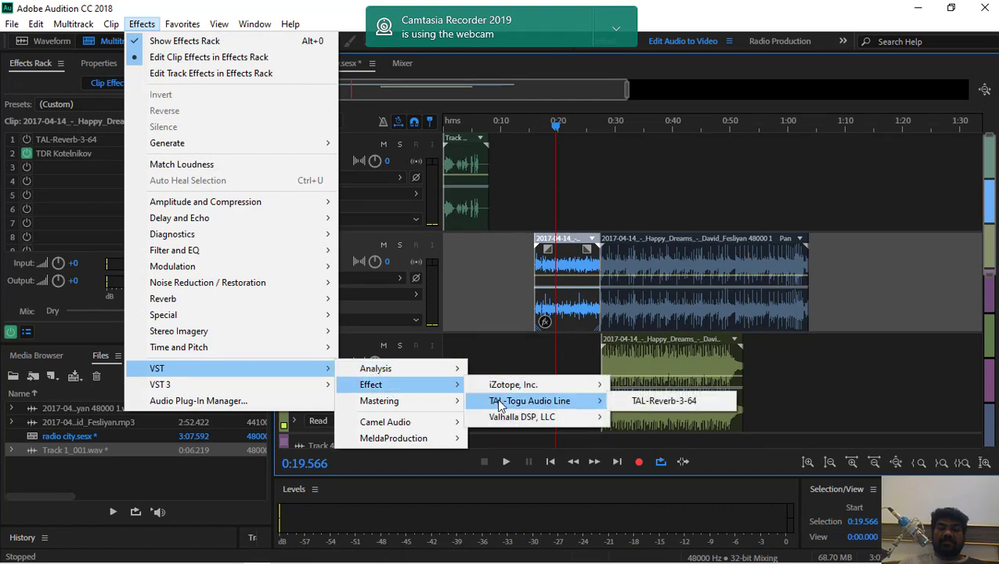
mouse_move(408, 408)
mouse_move(505, 415)
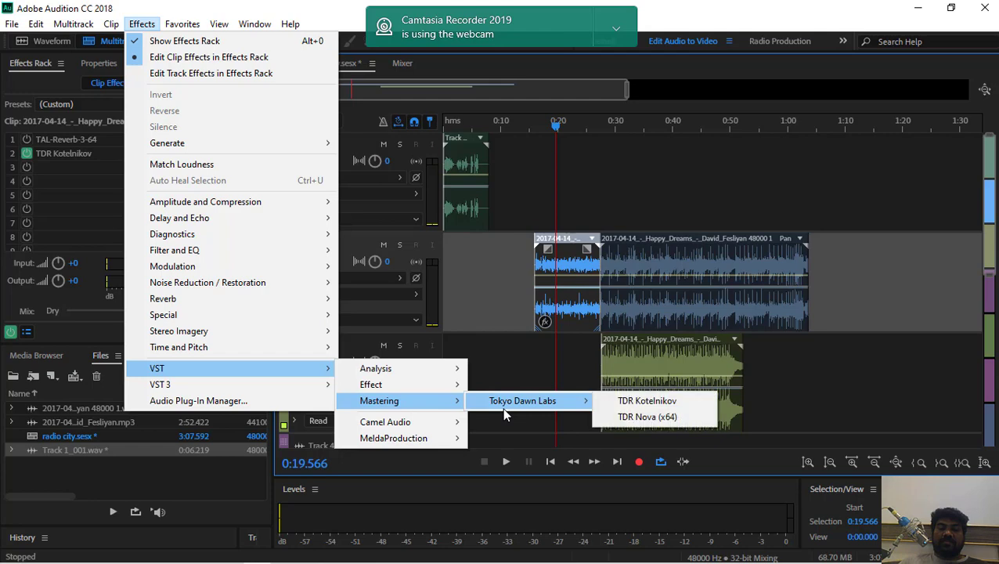
click(645, 419)
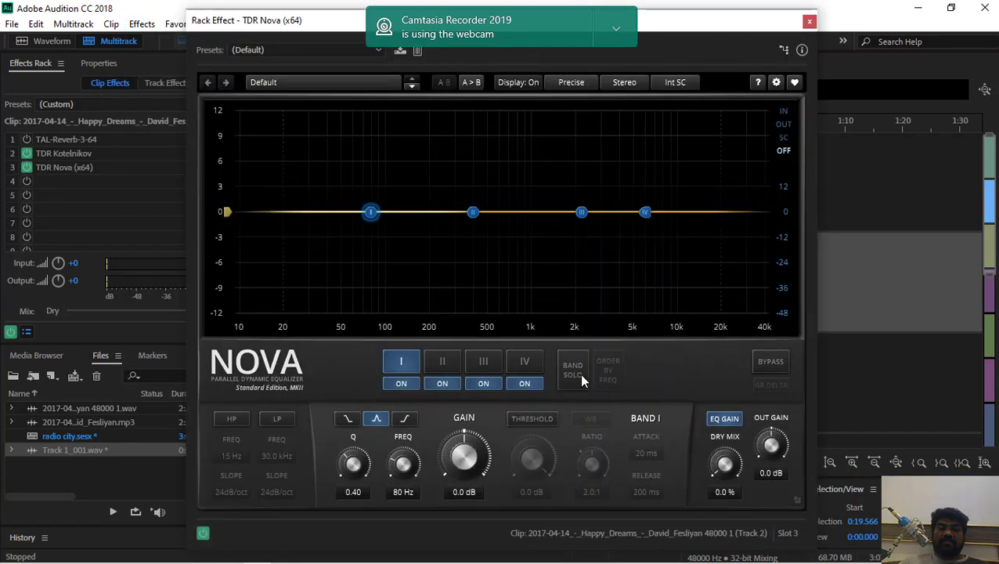
Reposition the TDR Nova window to uncover the clips and briefly play the session from about 0:19.6
drag(282, 21, 7, 50)
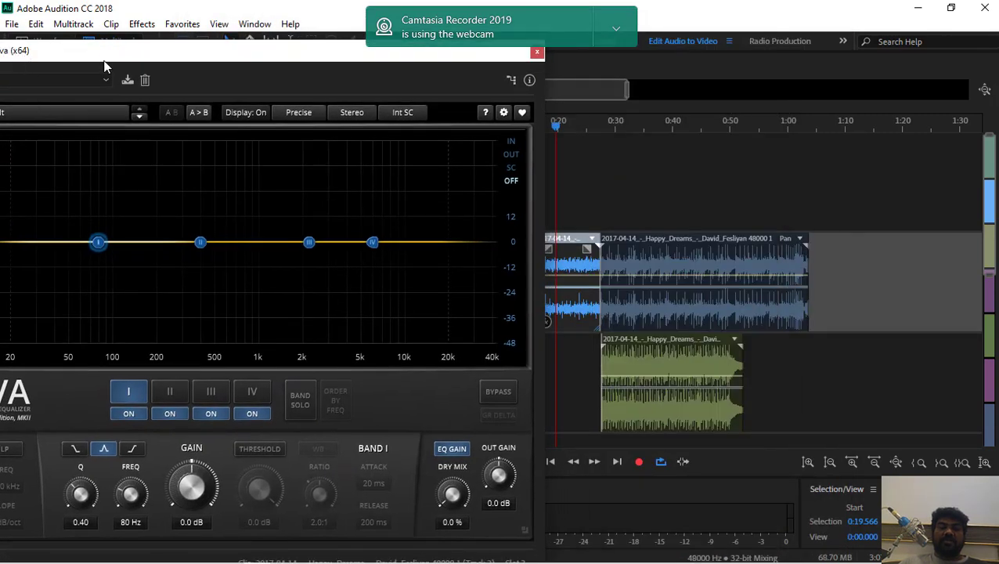
drag(104, 50, 261, 109)
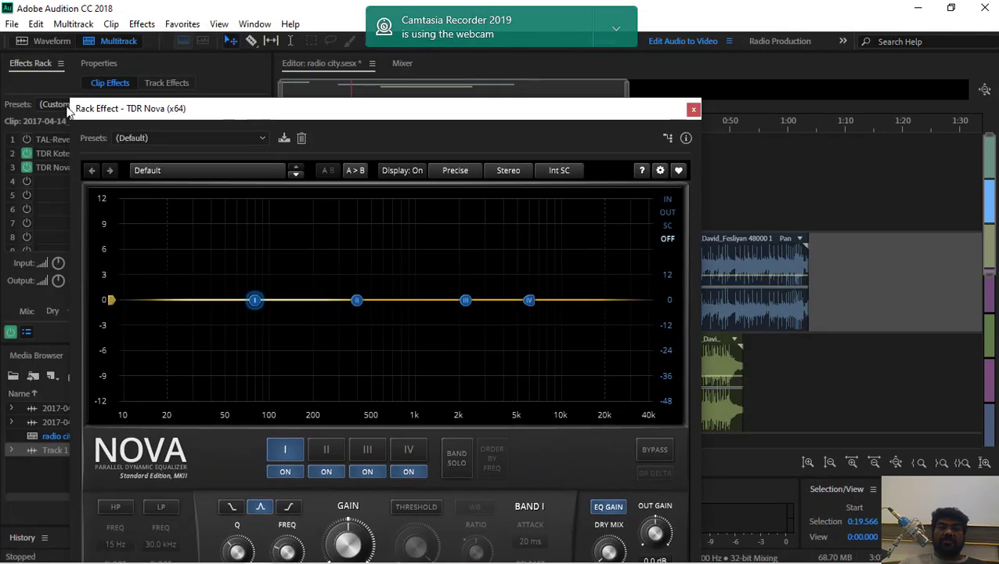
drag(77, 111, 40, 35)
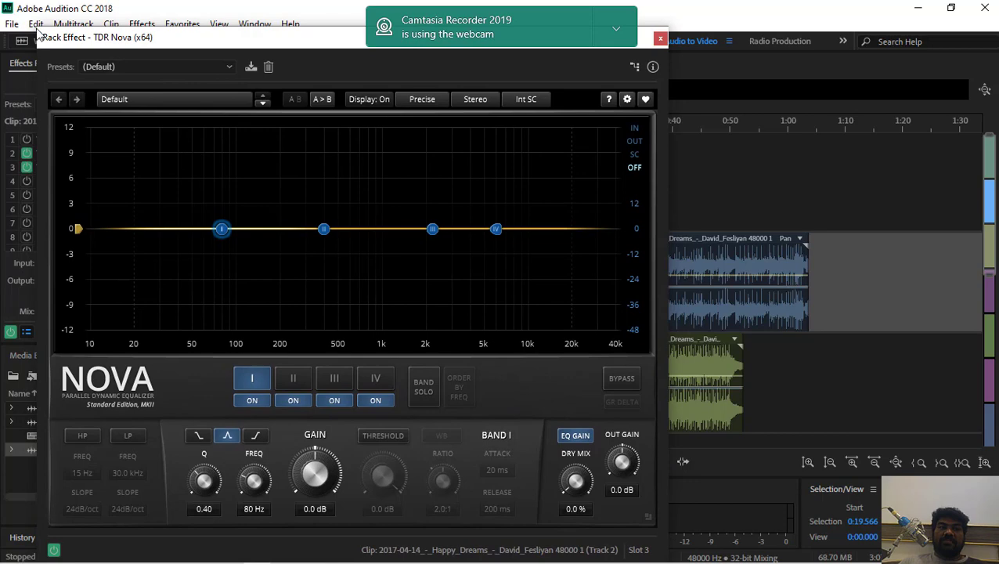
drag(47, 32, 159, 128)
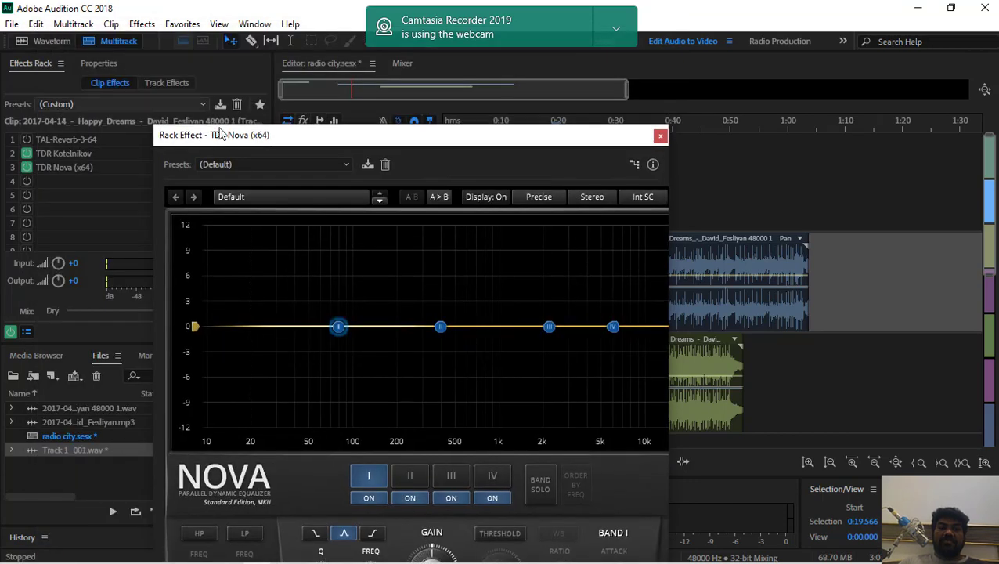
drag(240, 141, 88, 59)
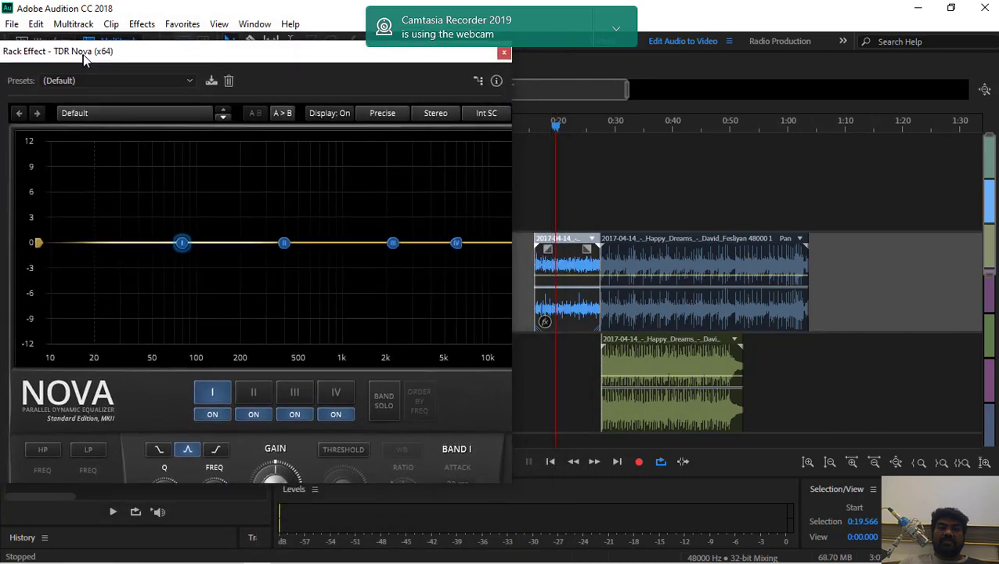
key(space)
key(space)
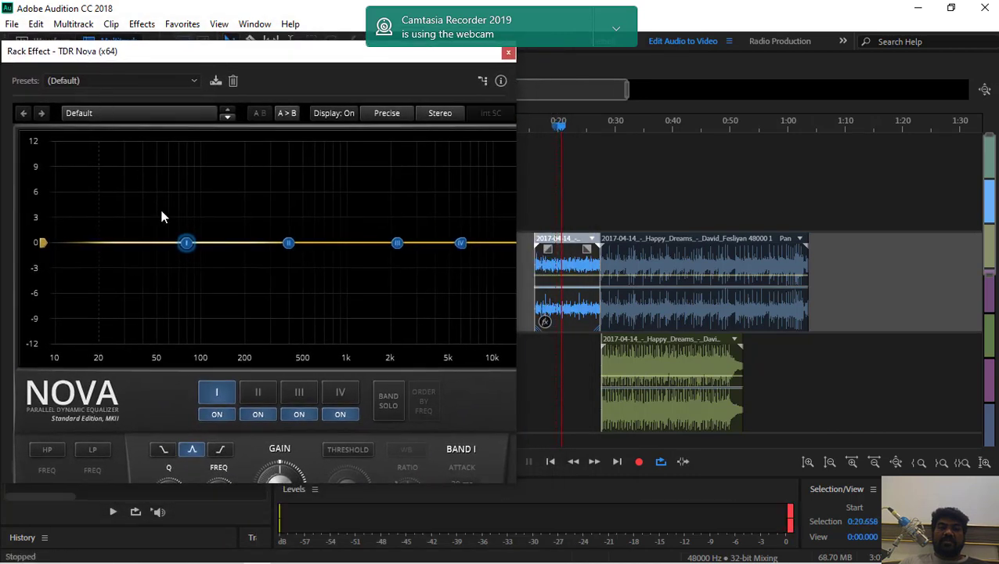
Apply Nova's 1 Band Dyn preset and raise its gain while playing the session from about 0:20.7
click(144, 112)
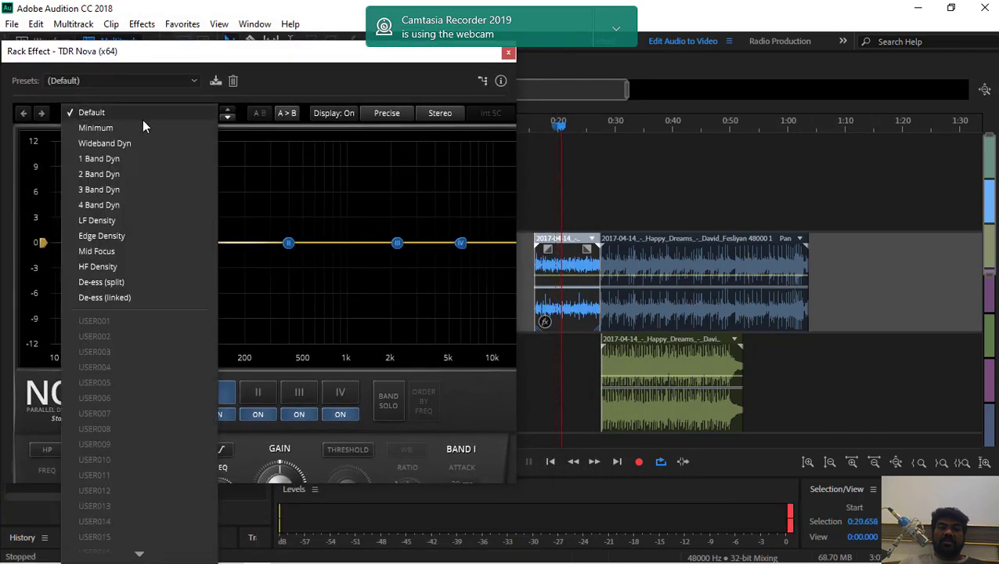
click(129, 156)
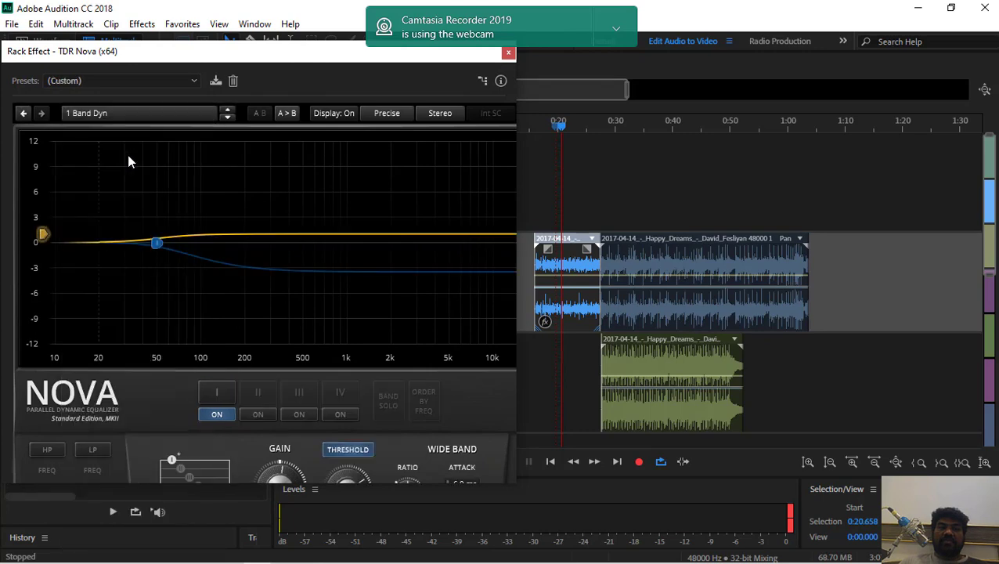
key(space)
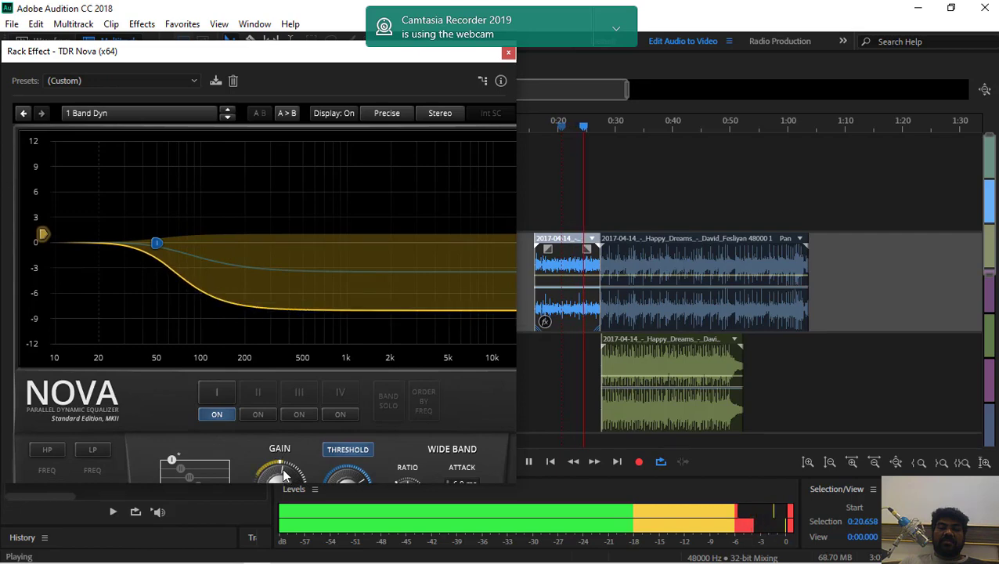
drag(279, 473, 279, 391)
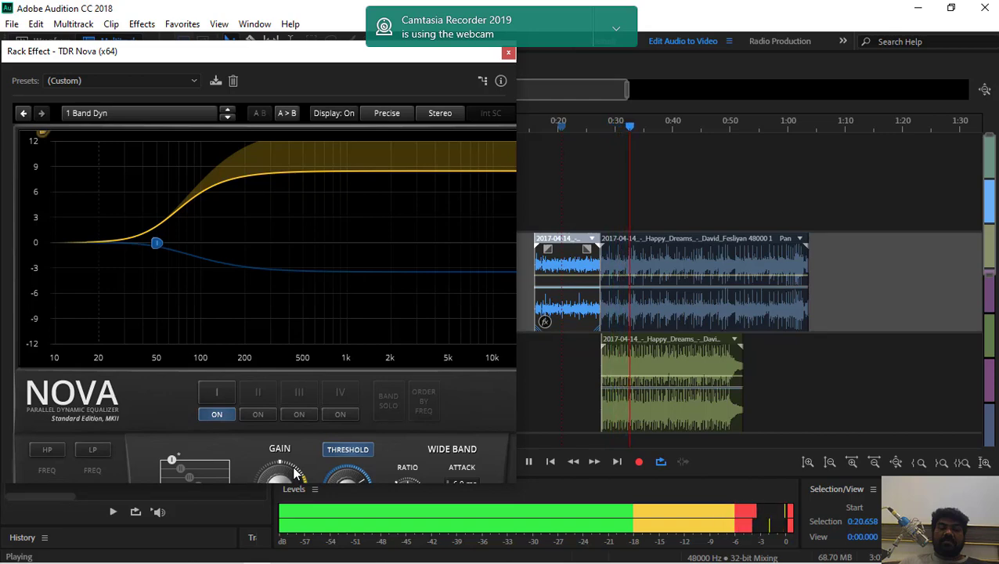
key(space)
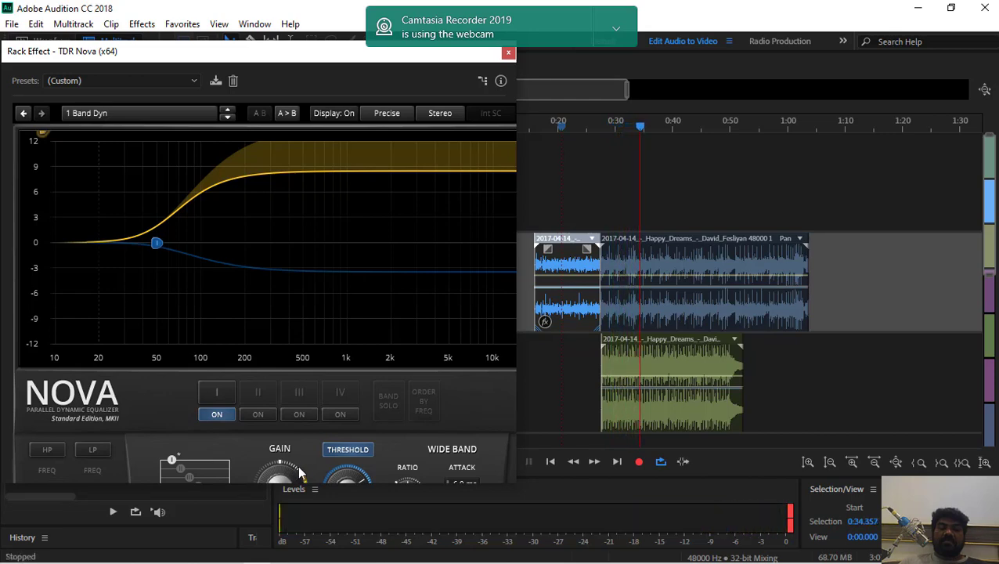
Load Nova's Edge Density preset and audition the session from about 0:34.4
click(158, 115)
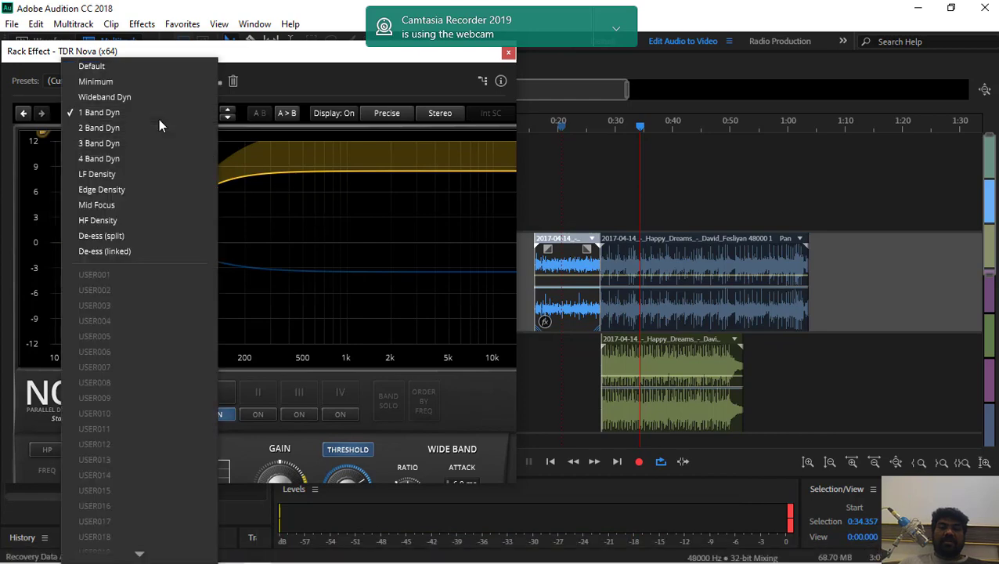
click(141, 189)
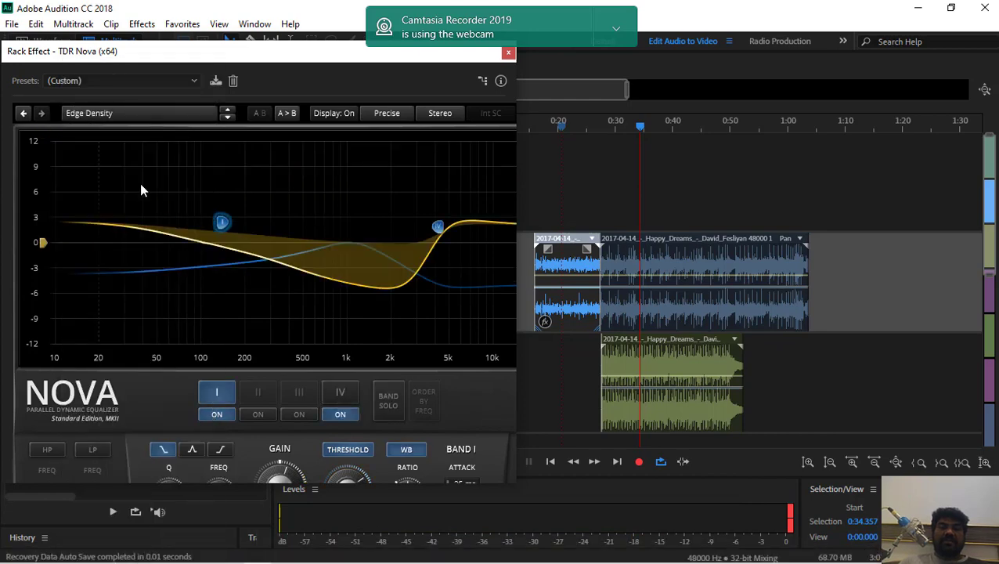
key(space)
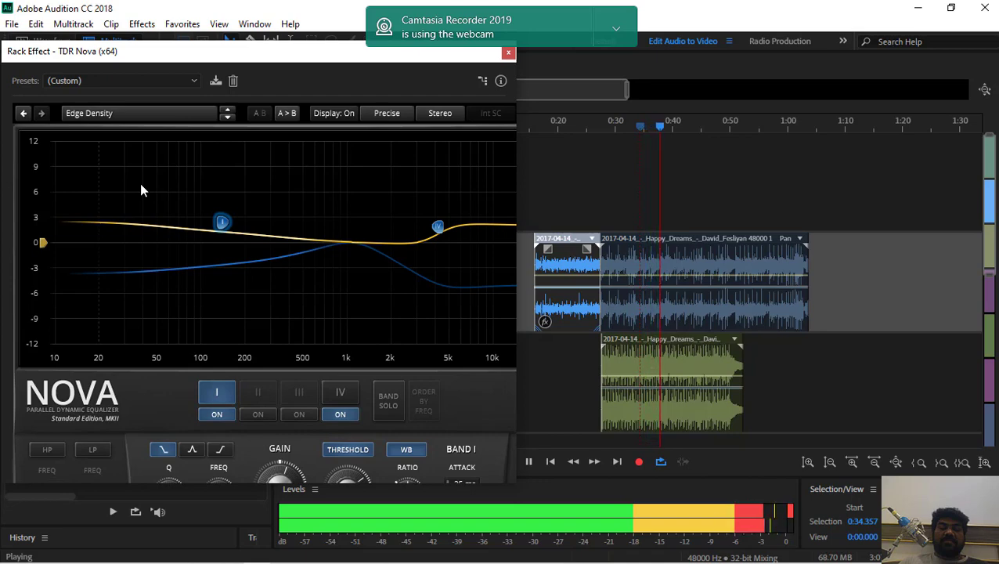
key(space)
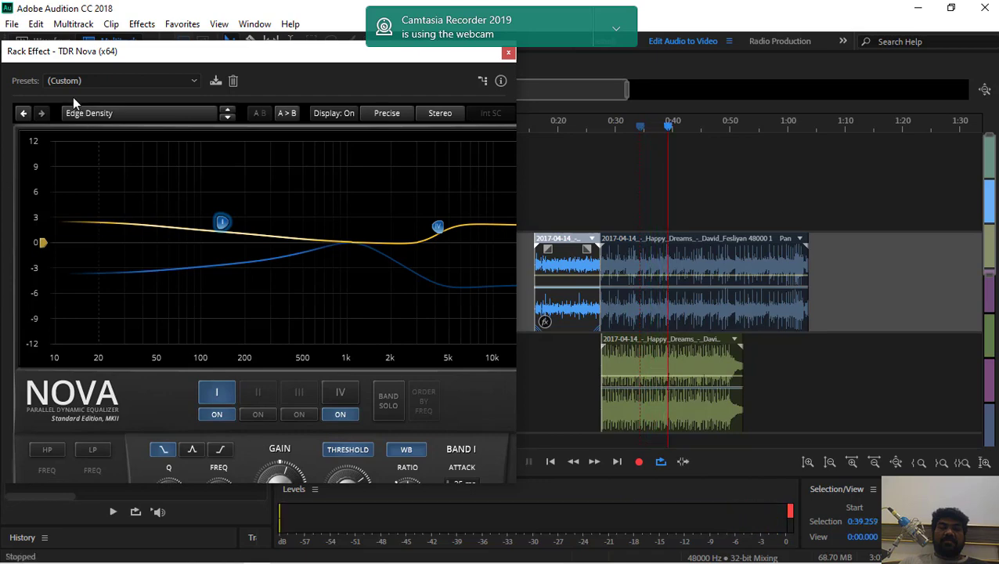
Switch Nova to the De-ess (split) preset and briefly audition the session from about 0:39.3
click(138, 112)
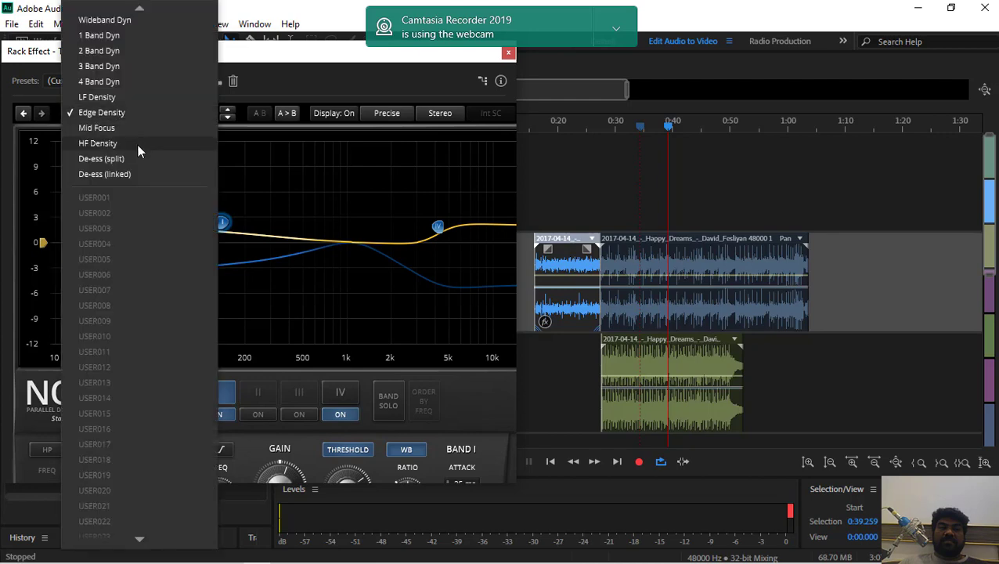
click(133, 160)
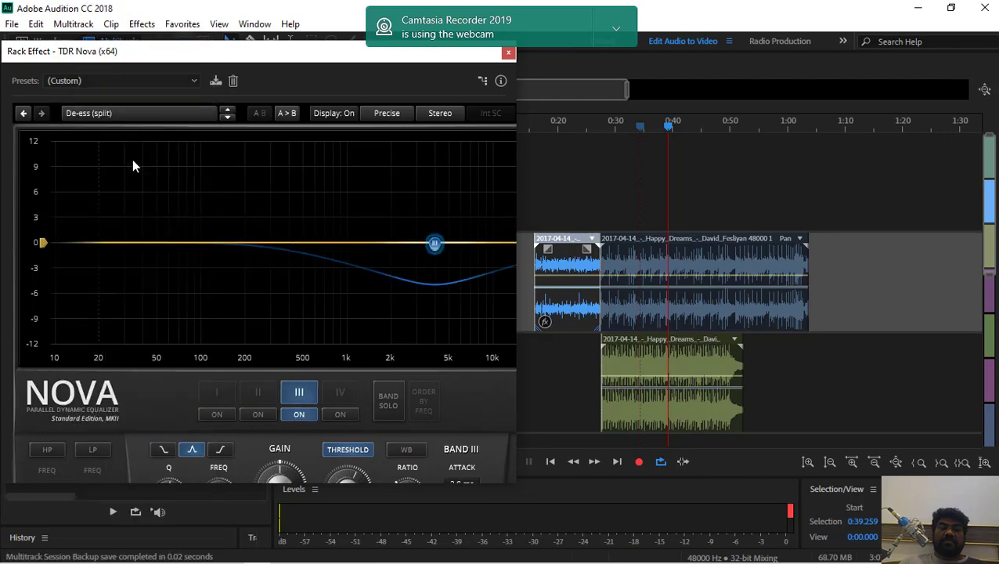
key(space)
key(space)
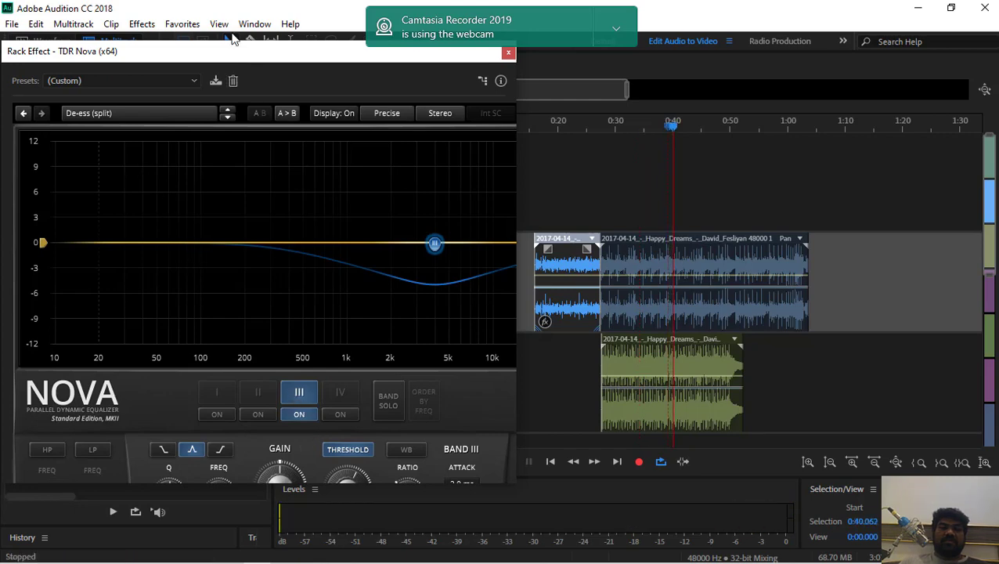
Move the Nova window higher, choose the Mid Focus preset, and start playback from about 0:40.1
drag(233, 50, 246, 11)
click(186, 81)
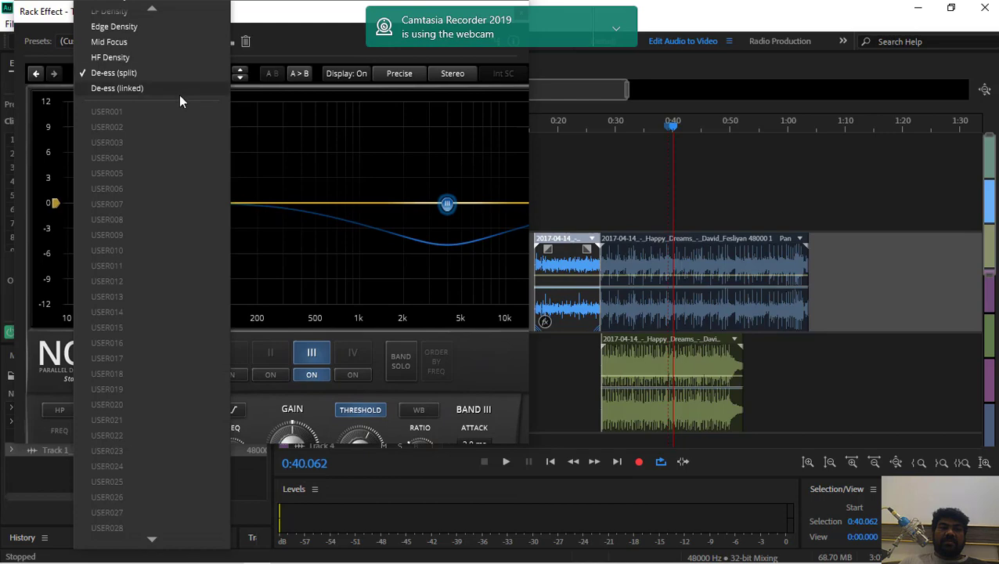
click(286, 149)
click(174, 44)
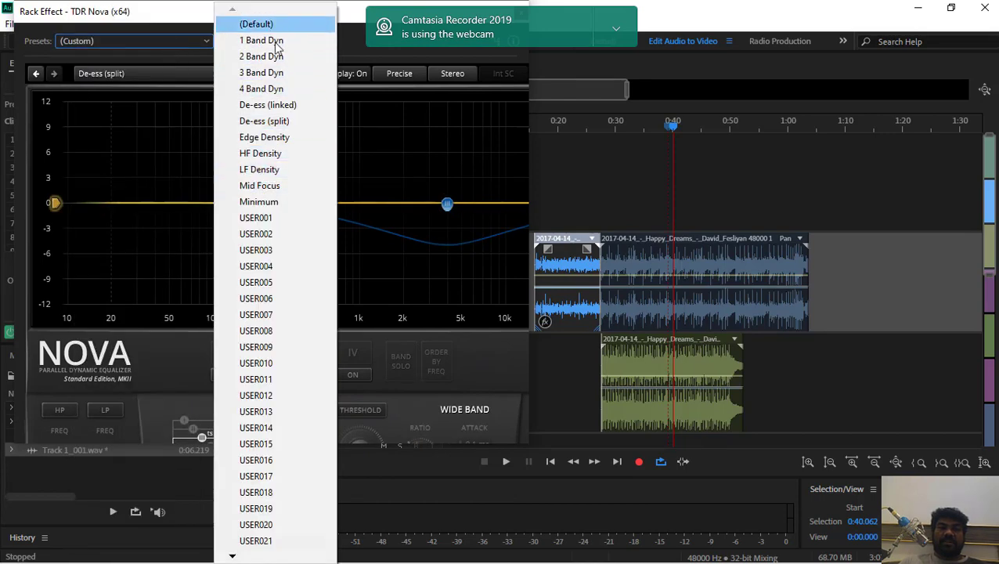
click(271, 190)
key(space)
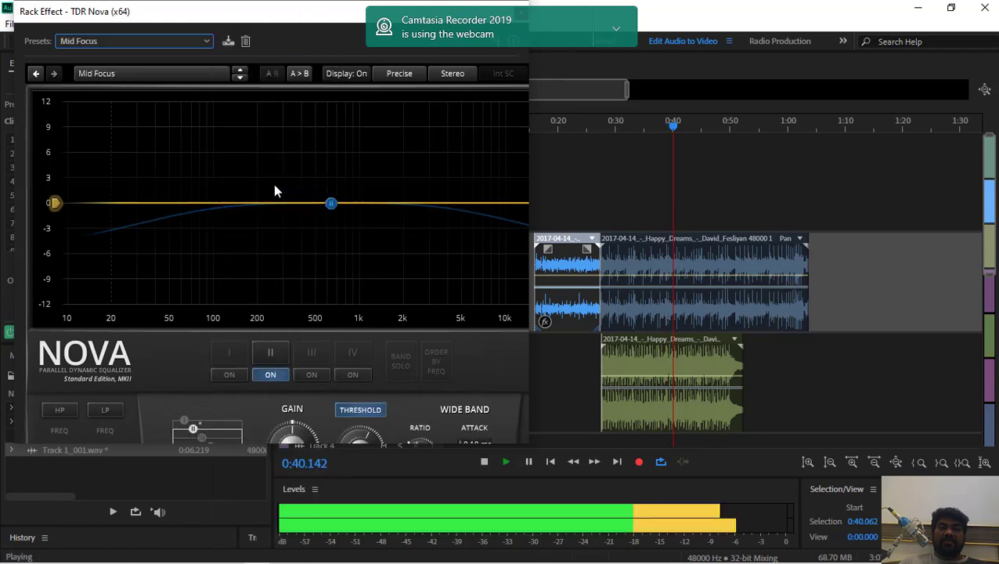
Change Nova's preset to Edge Density during playback and raise band I's curve point to about 12 dB
click(190, 76)
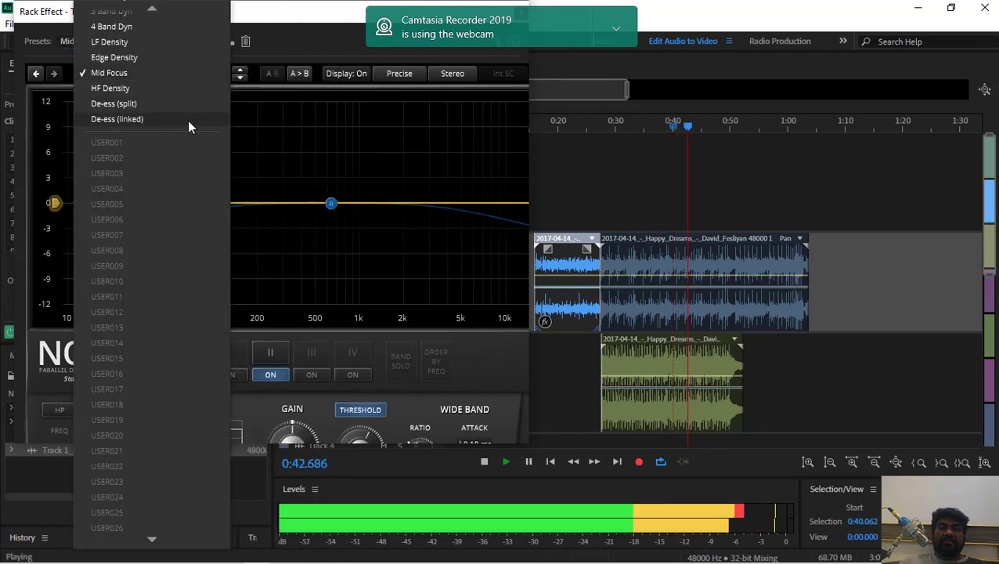
click(261, 118)
click(178, 41)
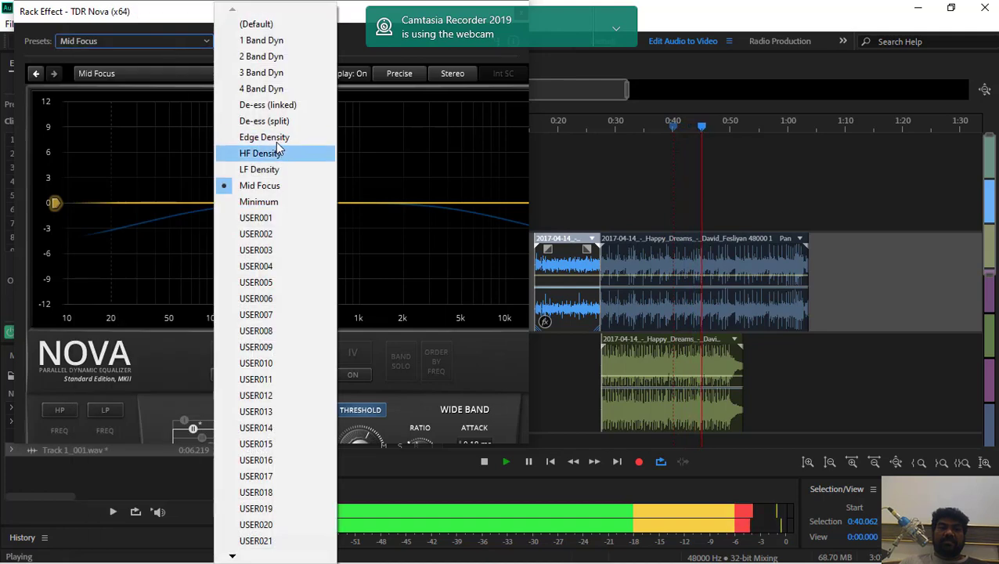
click(276, 138)
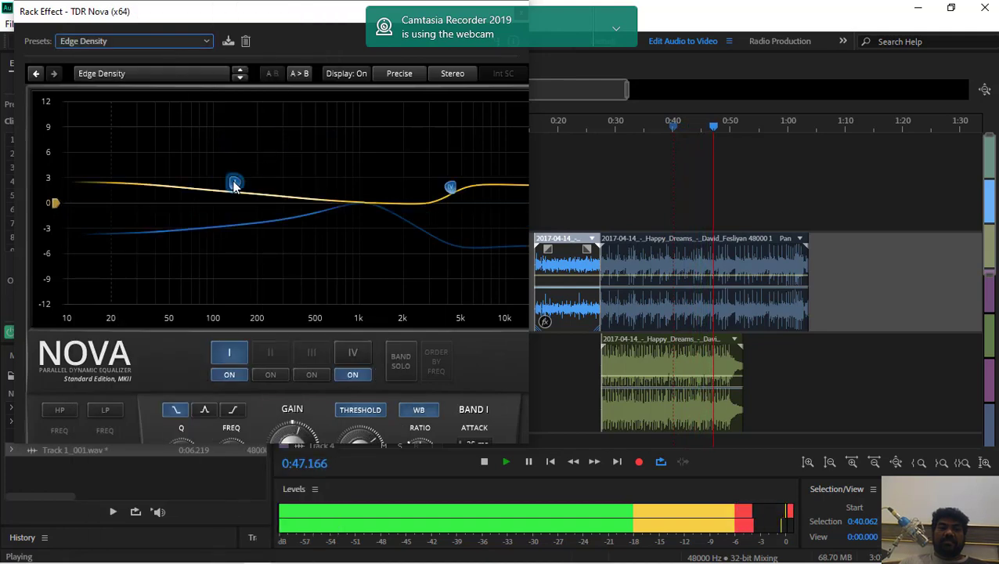
drag(234, 183, 246, 124)
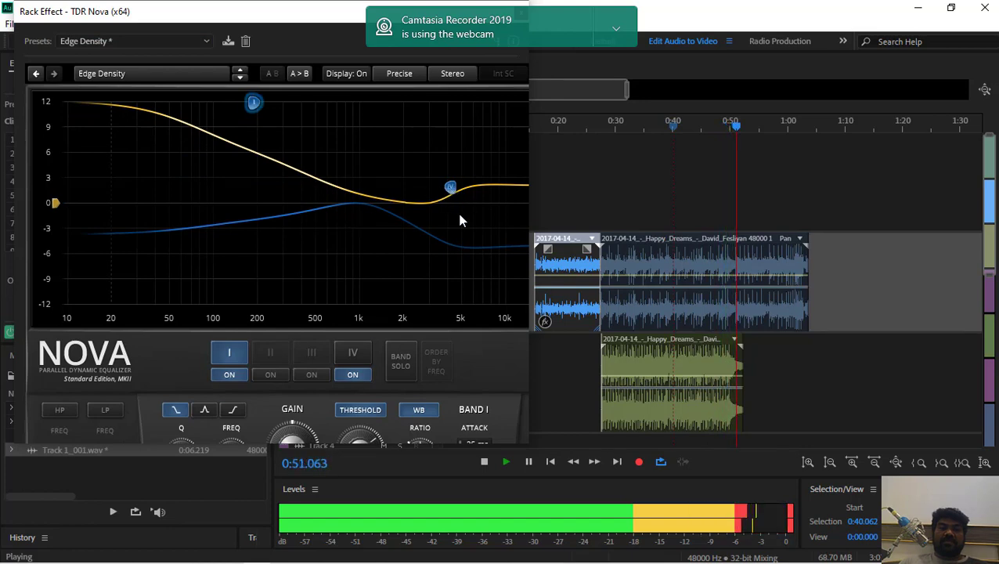
Lower Nova's band IV curve point to about -12 dB and audition the session, restarting from about 0:28.4
drag(457, 209, 442, 306)
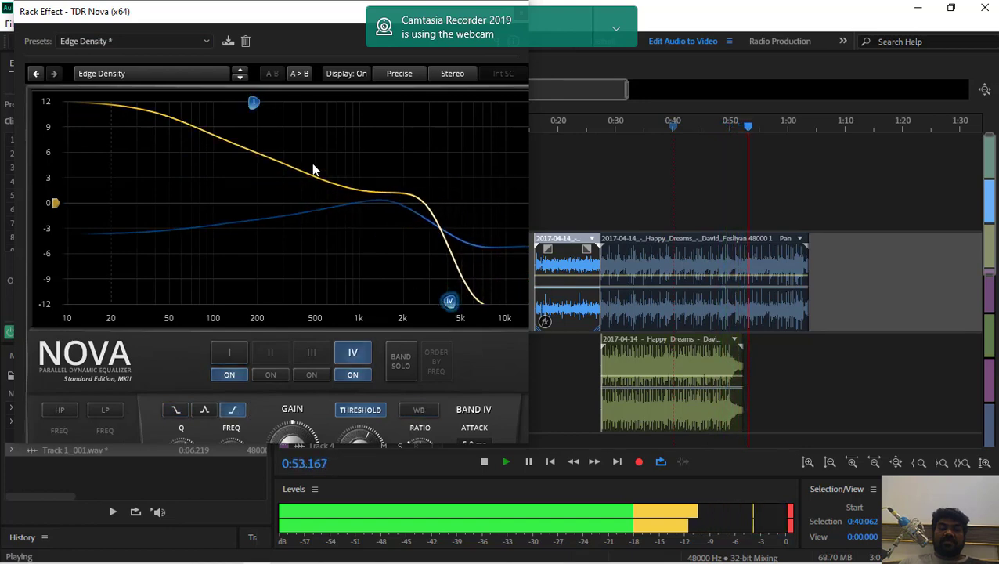
key(space)
key(space)
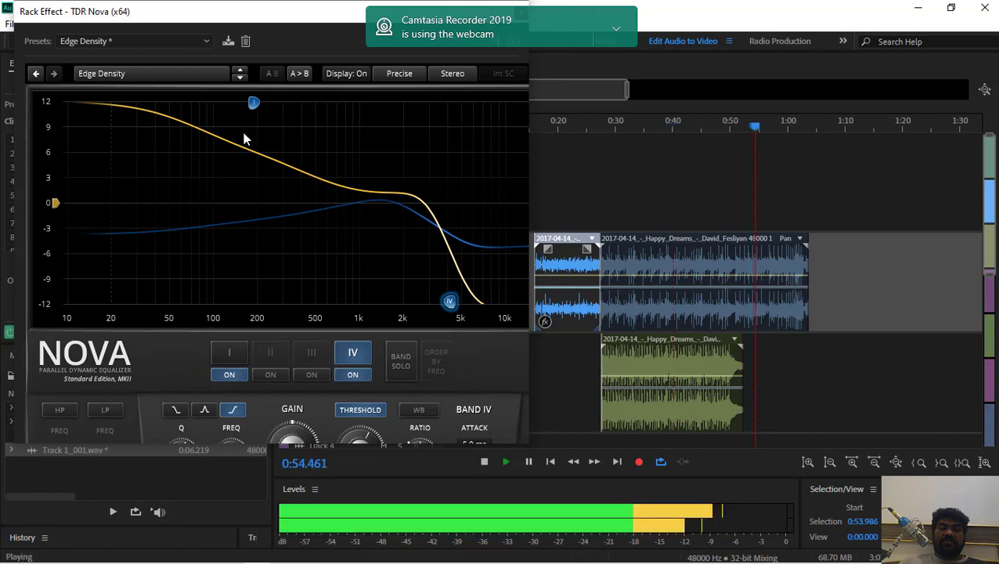
key(space)
click(610, 124)
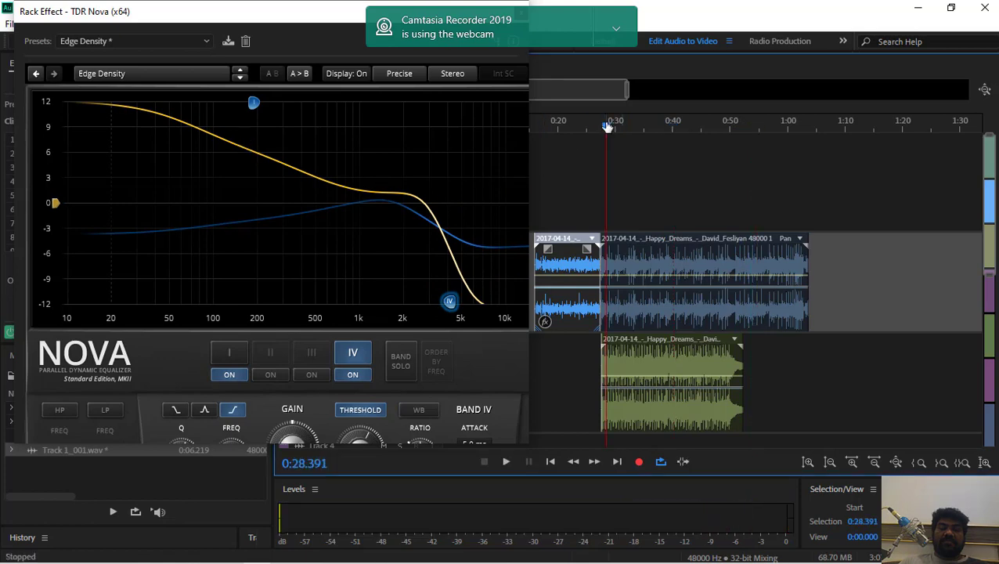
key(space)
key(space)
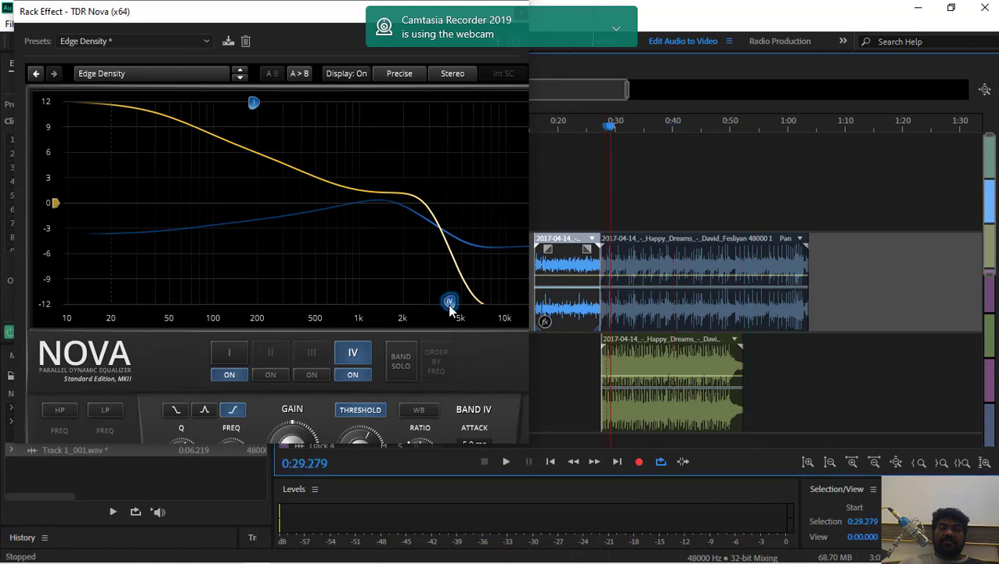
Reposition band IV to about -2.5 dB near 1 kHz and band I to about -12 dB near 466 Hz
drag(449, 300, 355, 184)
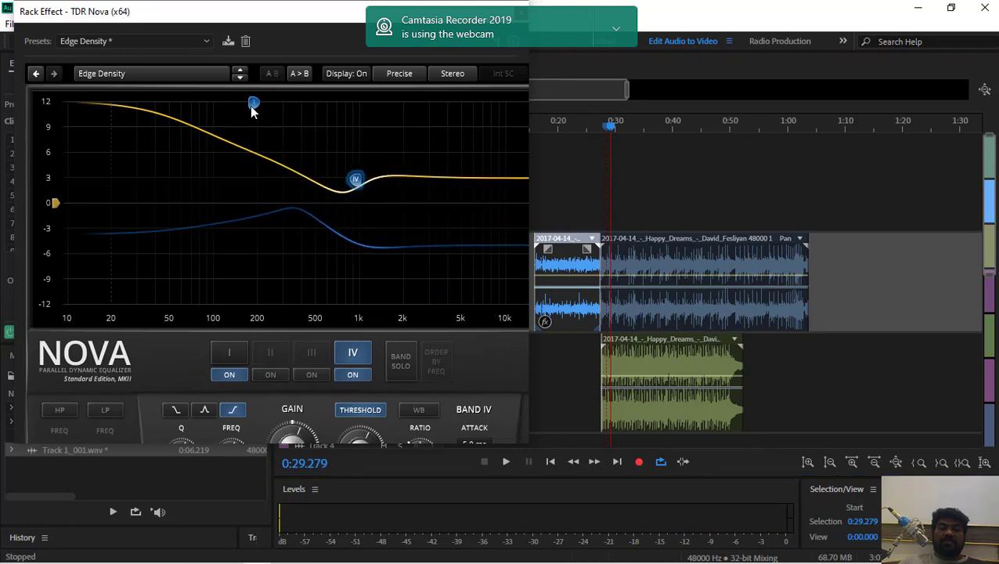
drag(251, 108, 236, 314)
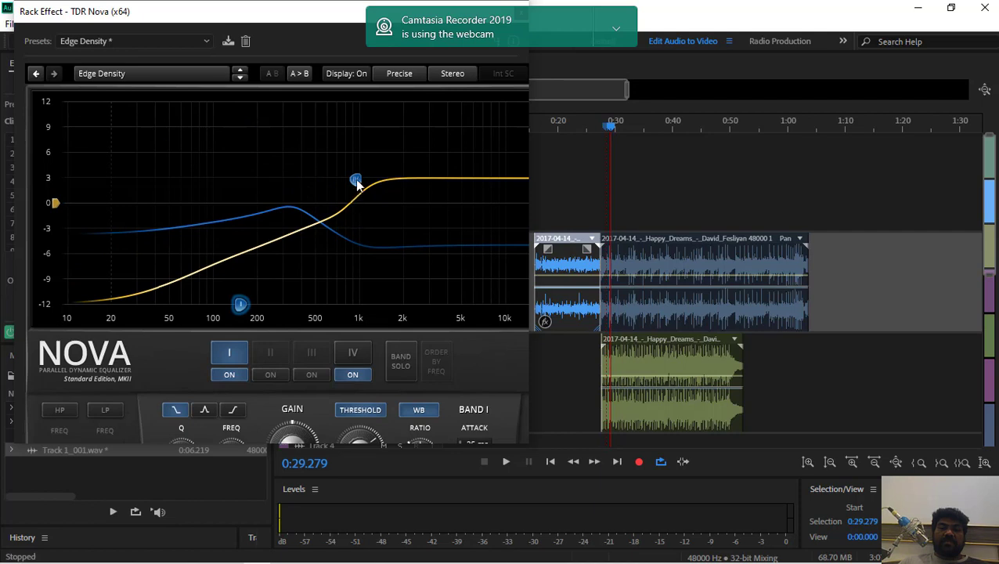
drag(356, 182, 356, 227)
drag(241, 305, 310, 305)
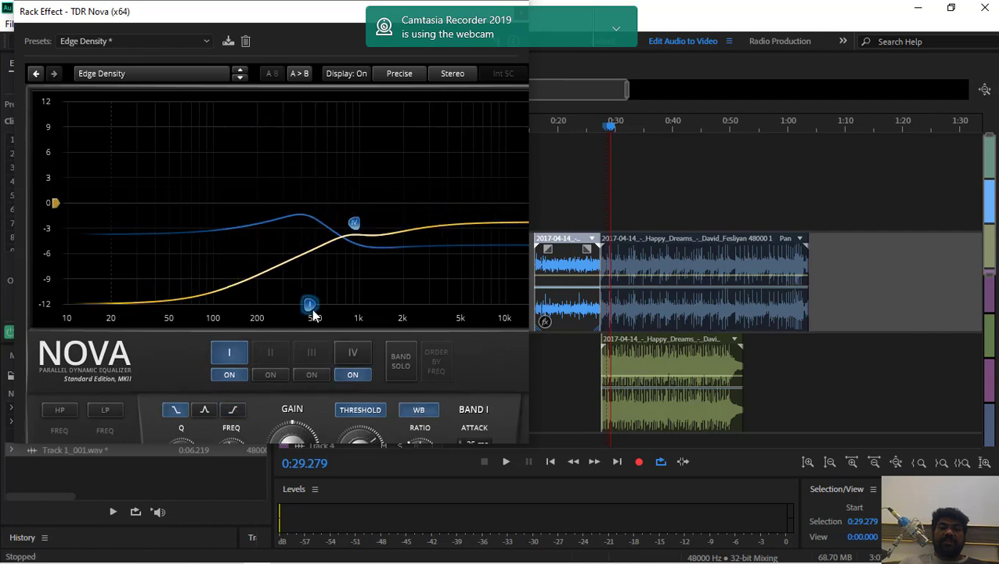
Switch band I to the bell shape and briefly audition the session from about 0:29.3
click(206, 410)
key(space)
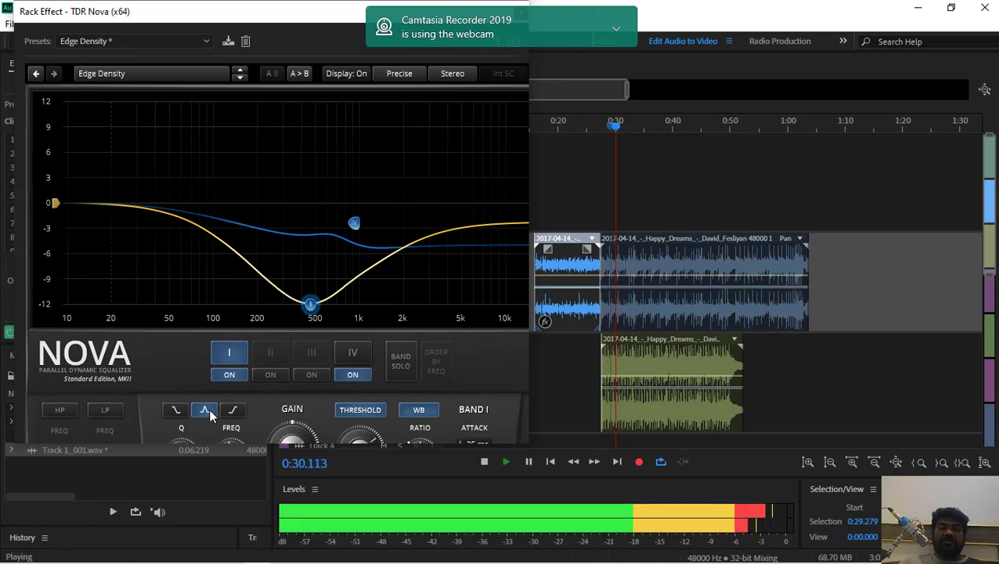
key(space)
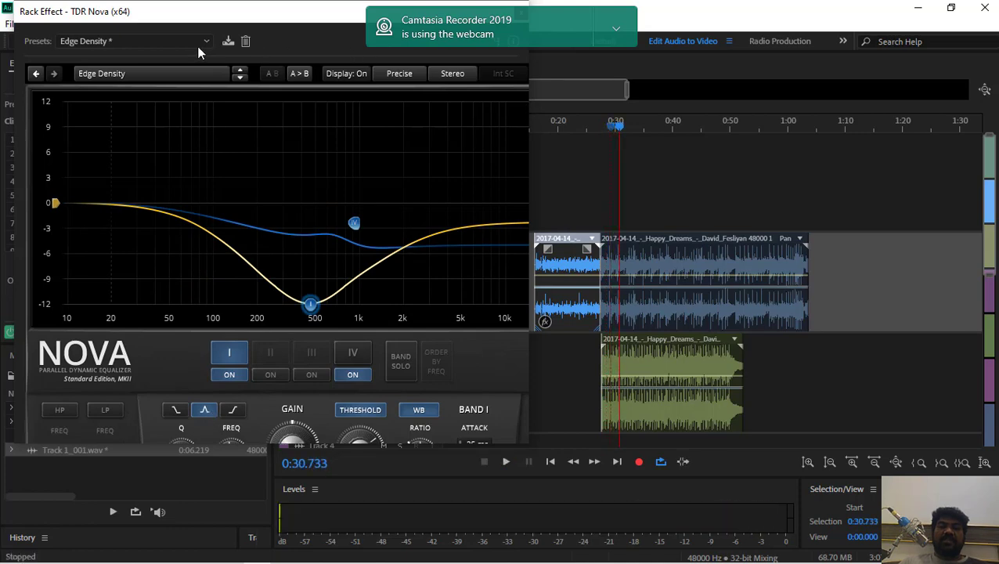
Uncover the timeline's beginning, audition the session from 0:00, and reposition the Nova window so its controls are accessible
drag(185, 23, 725, 129)
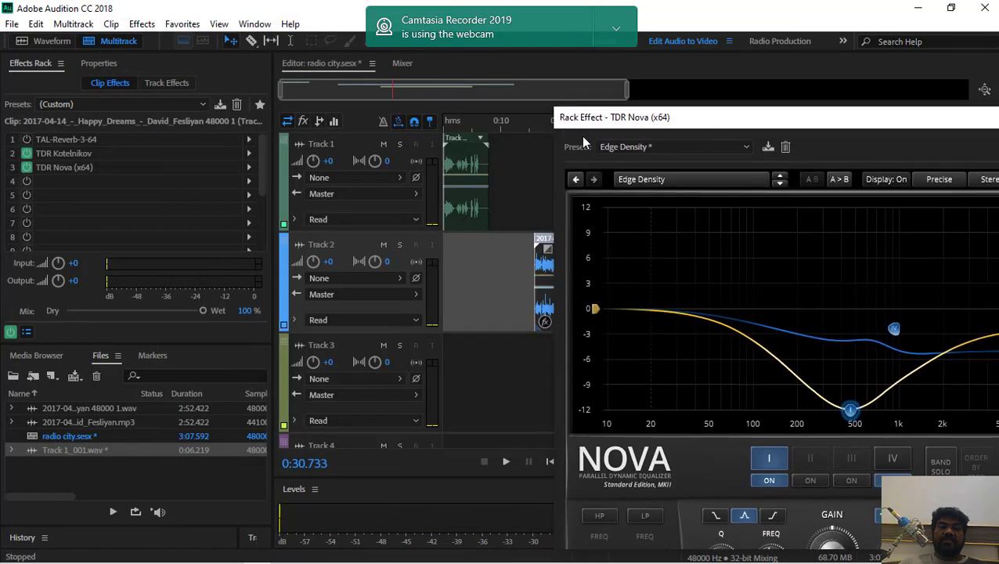
click(449, 117)
drag(455, 126, 439, 135)
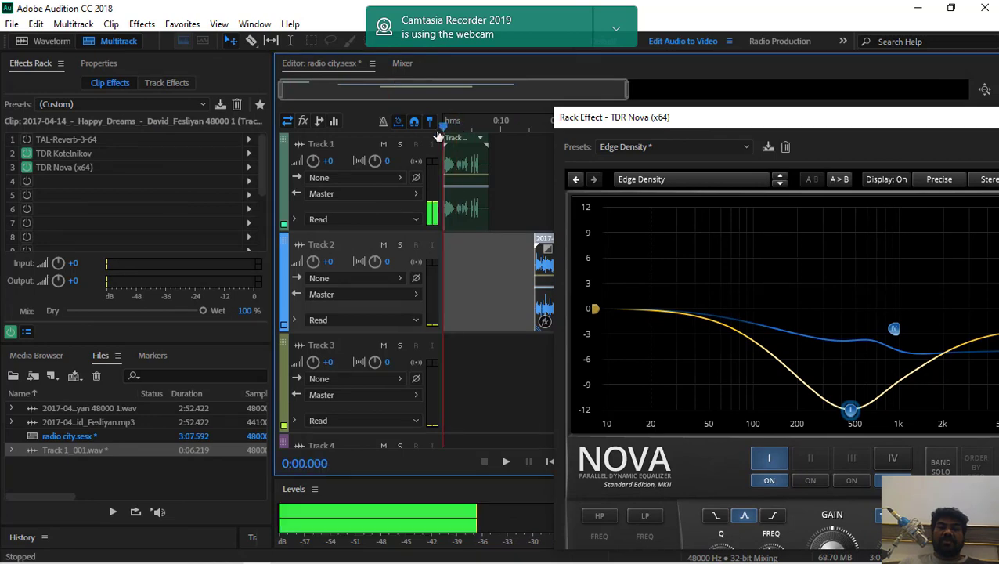
key(space)
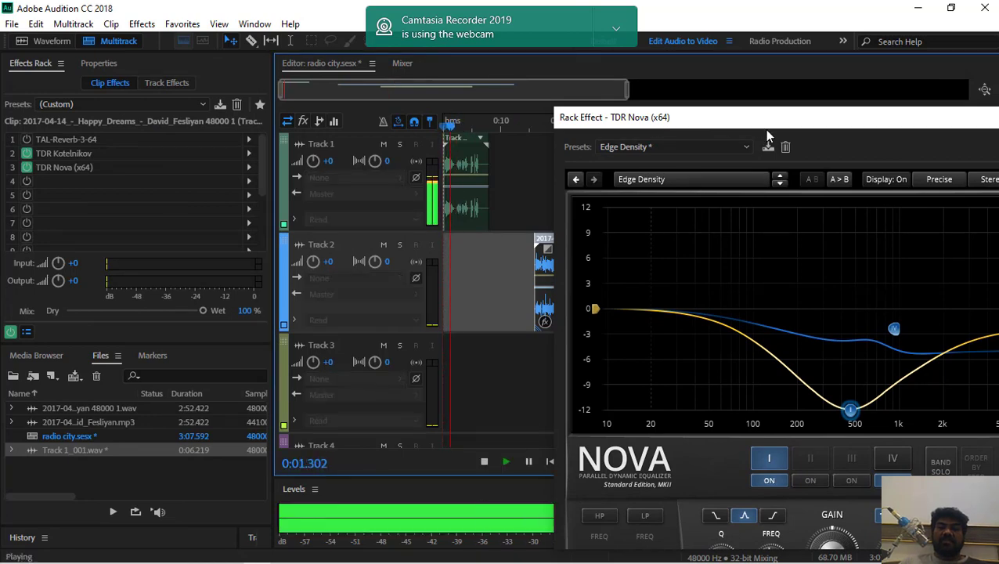
drag(764, 118, 600, 61)
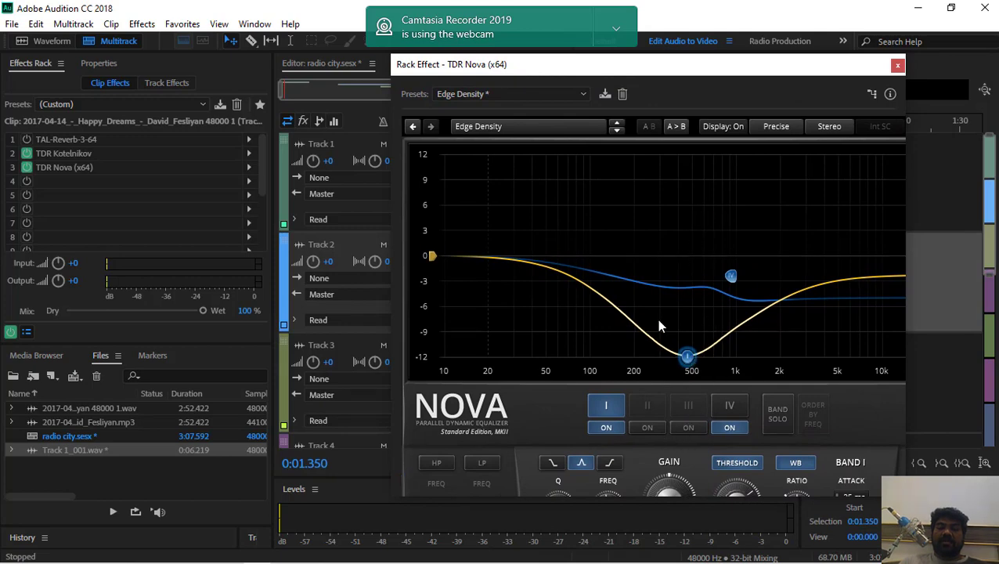
Change band I to the high-shelf shape and audition the session from about 0:01.4
click(613, 465)
key(space)
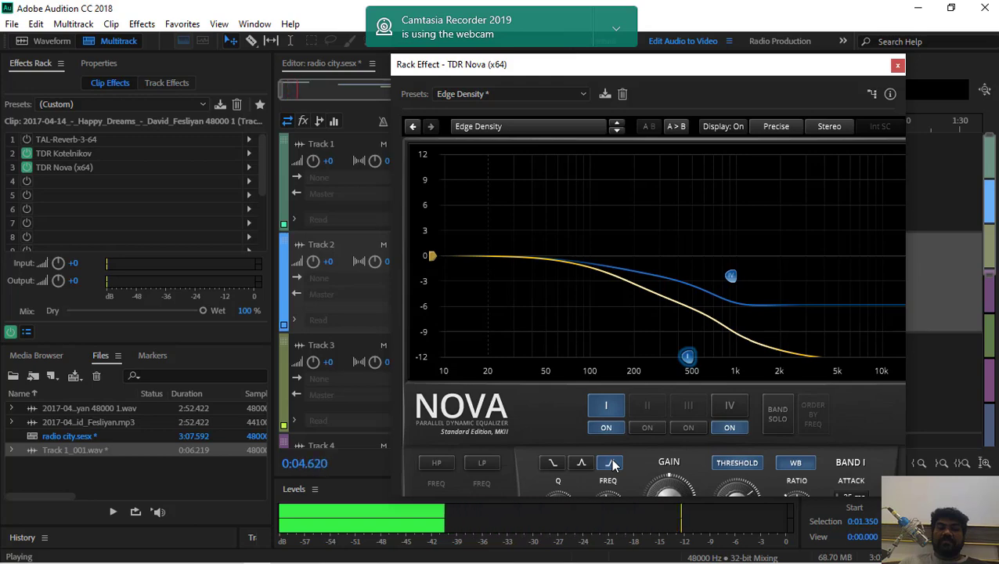
key(space)
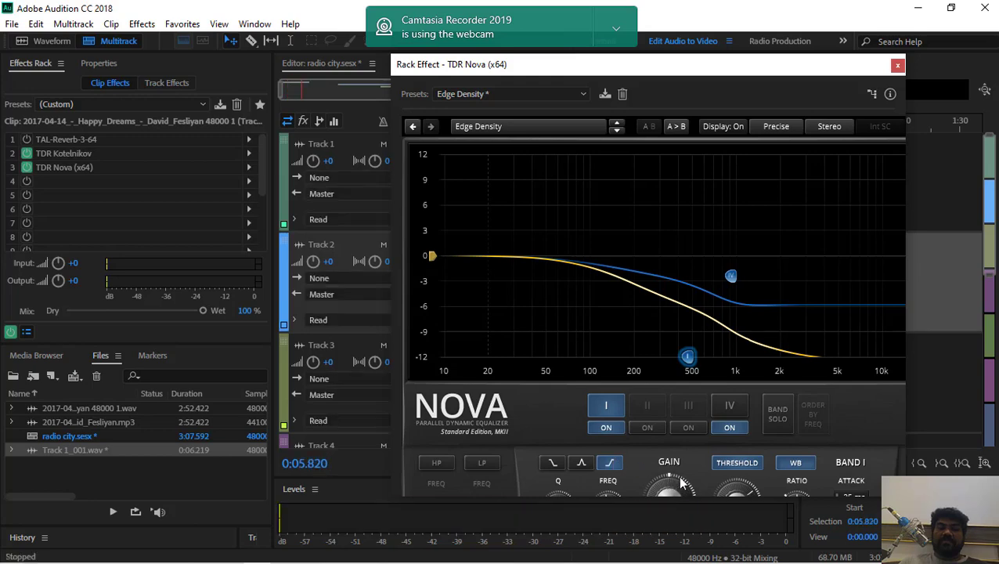
Raise band I's gain to about 9.6 dB and audition the session from about 0:05.8
drag(681, 482, 680, 446)
drag(662, 481, 662, 454)
key(space)
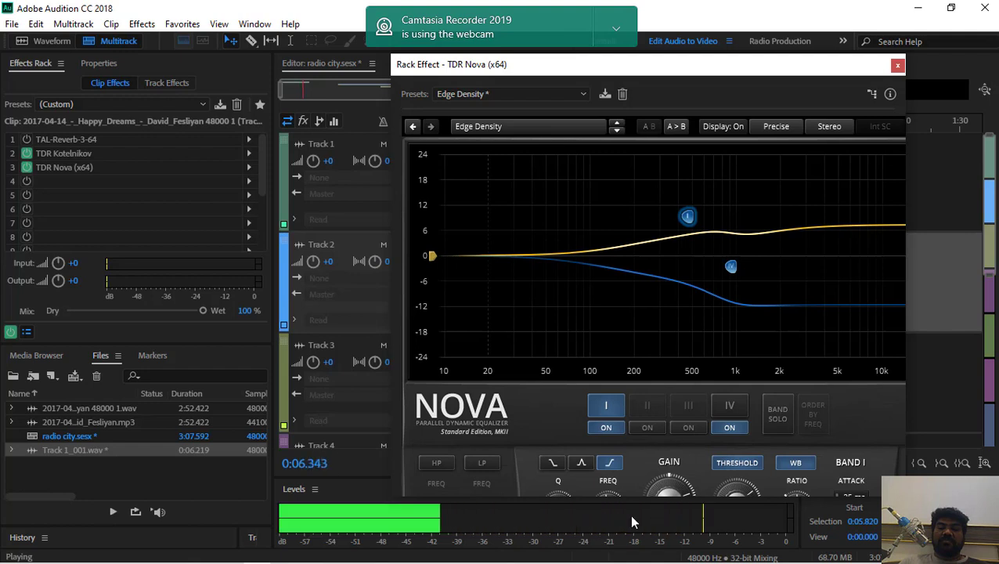
key(space)
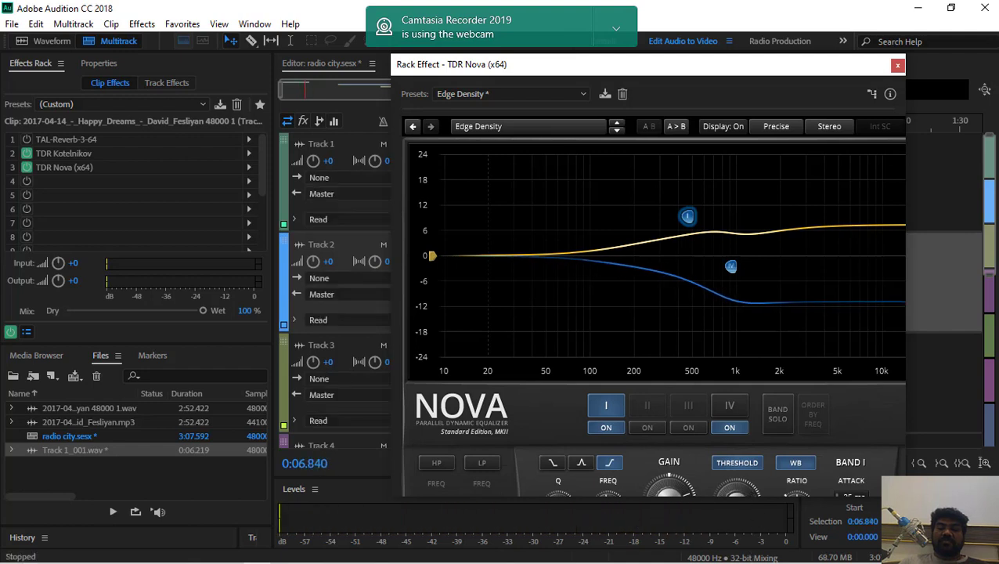
key(space)
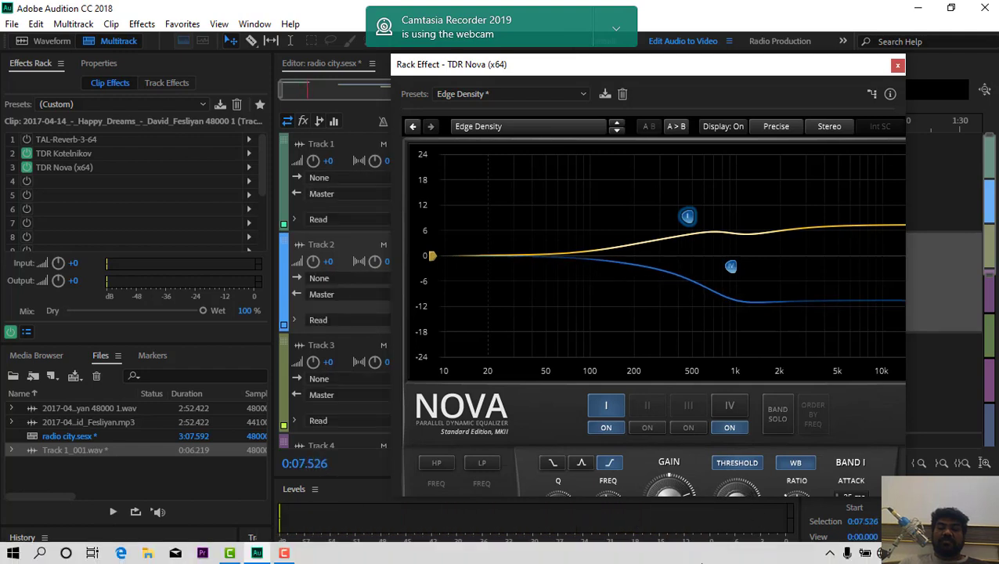
Set band I to the low-shelf shape during playback, stop playback, and enlarge the Nova window to show all band parameters
click(556, 465)
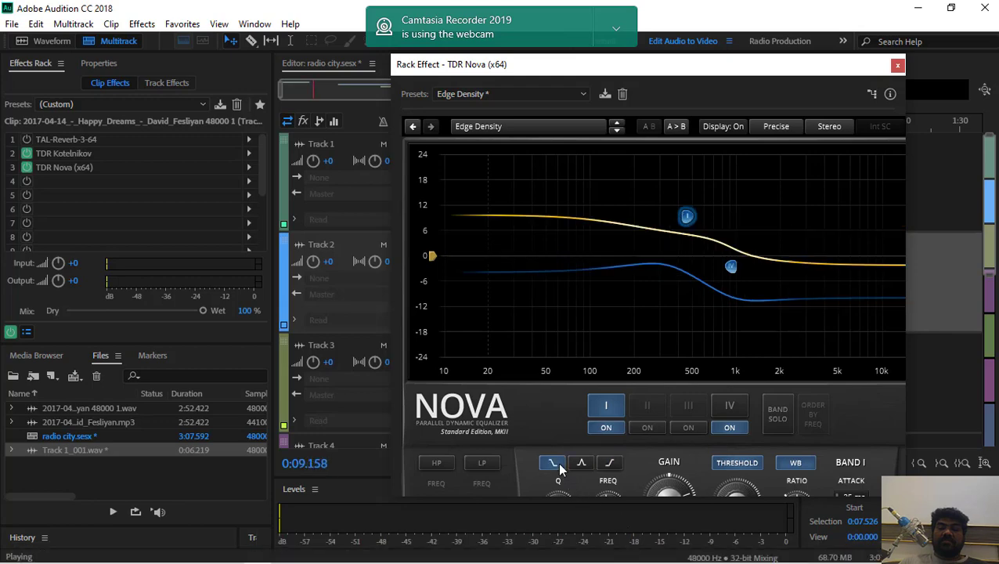
key(space)
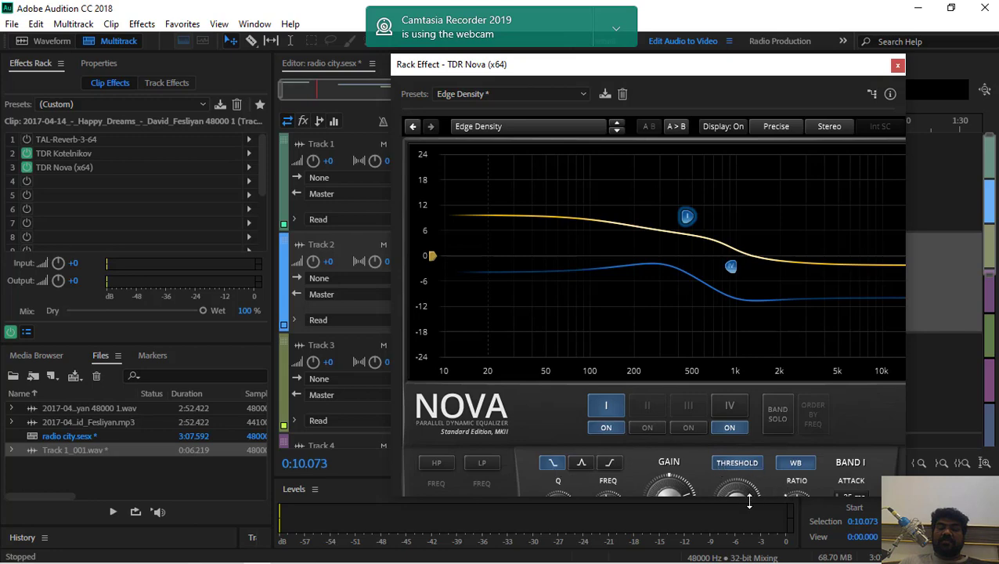
drag(750, 500, 759, 560)
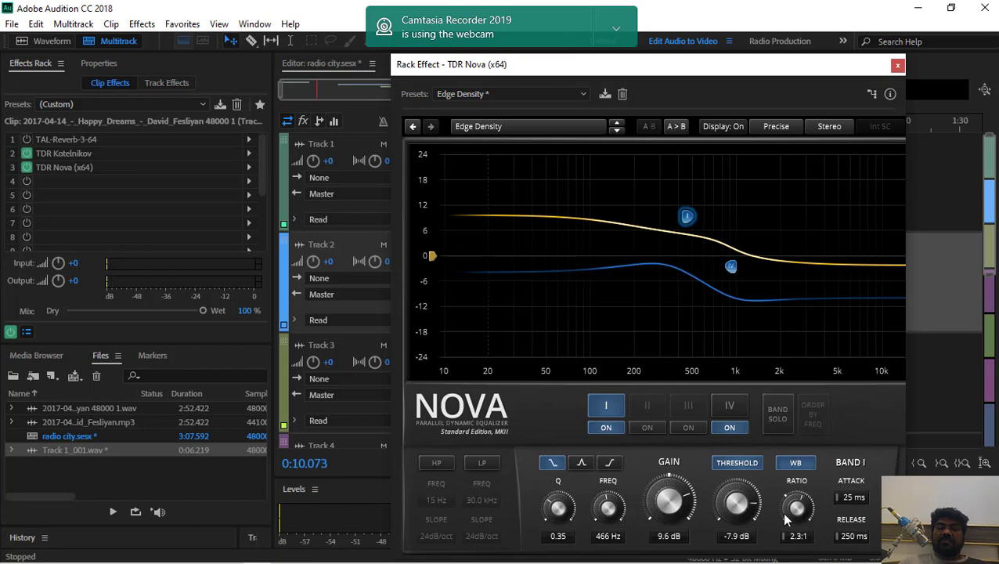
Load Nova's LF Density preset, audition it from about 0:10, and move the window clear of the timeline
click(527, 95)
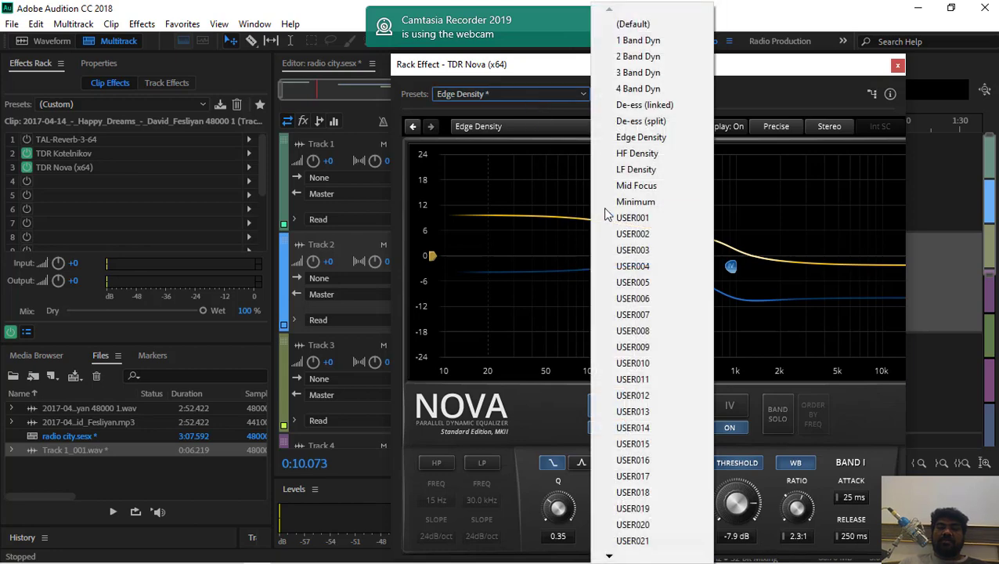
click(636, 169)
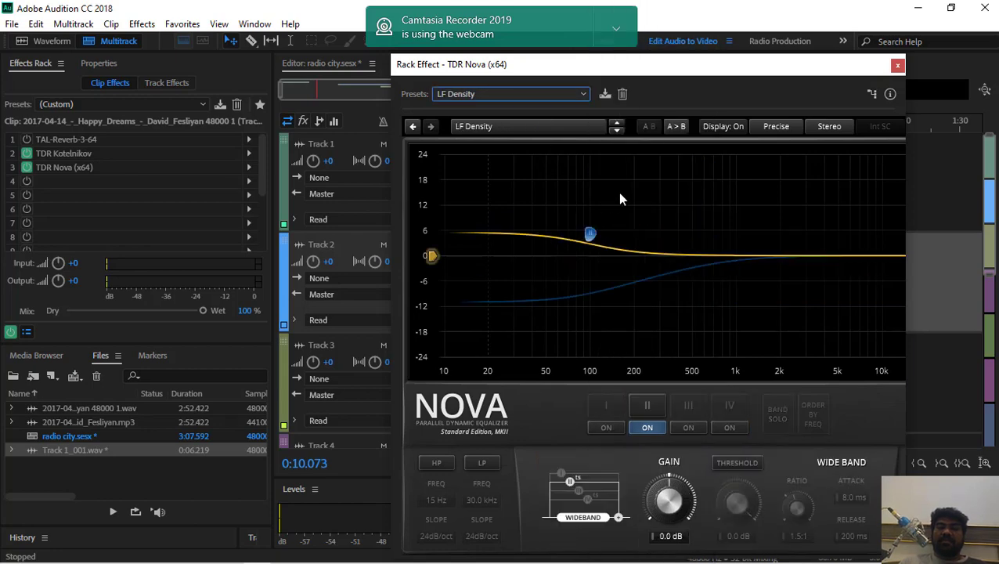
key(space)
drag(680, 71, 373, 326)
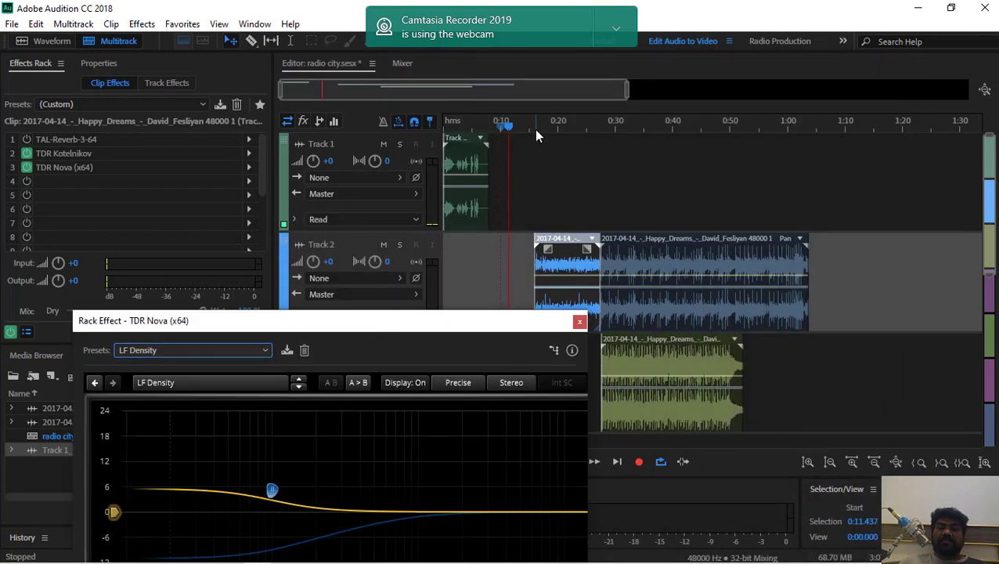
Play the session from the first music clip's start at about 0:16 and raise band II to about 18 dB
click(536, 135)
key(space)
drag(368, 323, 501, 115)
drag(417, 284, 456, 181)
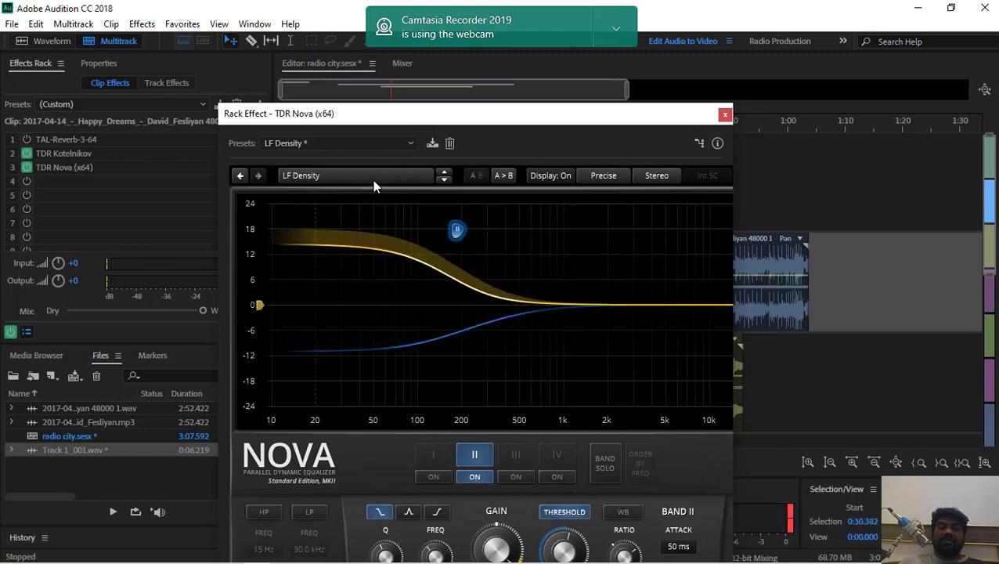
Switch Nova to HF Density, move band IV to about 18 dB near 150 Hz, and audition from about 0:30.4
click(373, 179)
click(372, 226)
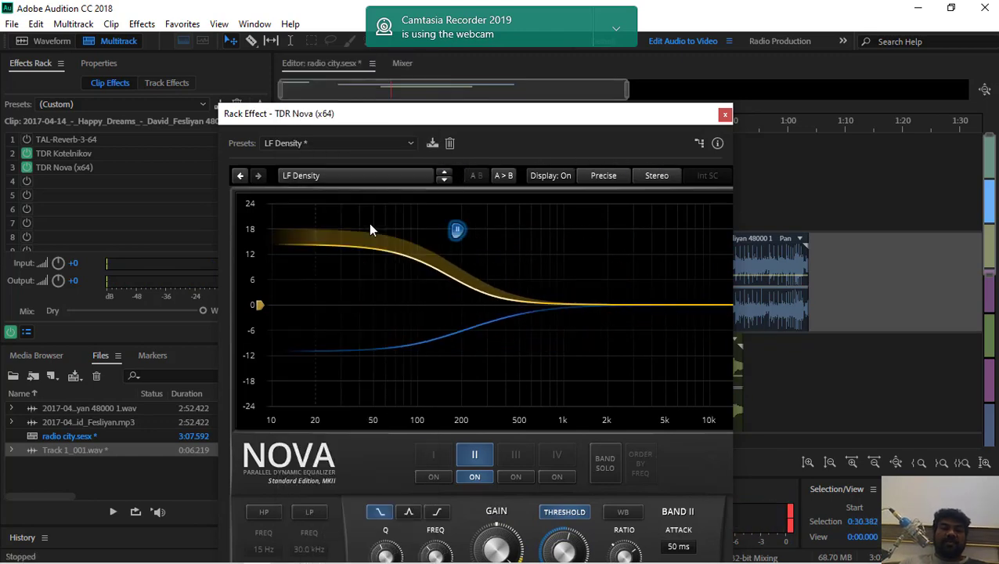
drag(680, 298, 437, 209)
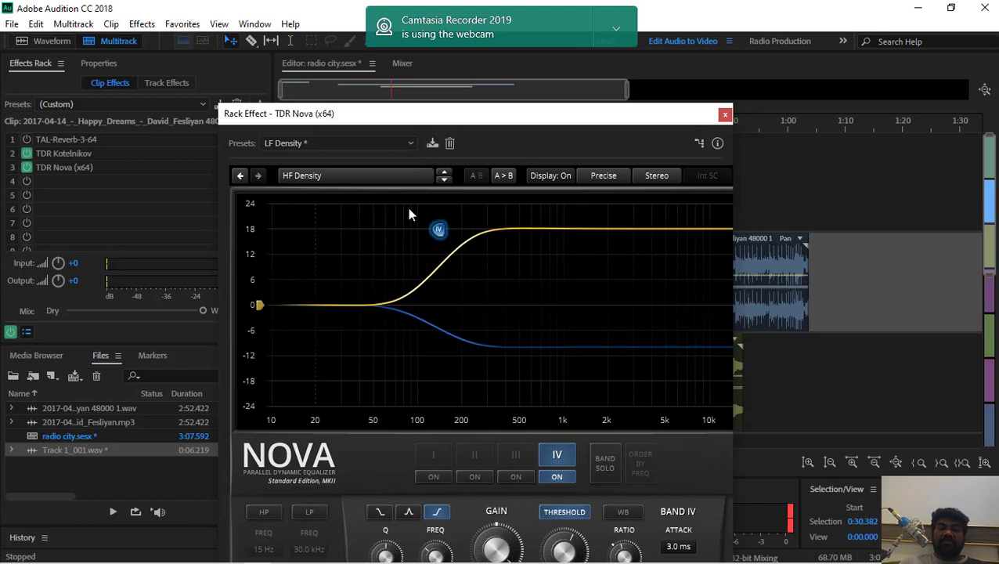
key(space)
click(397, 207)
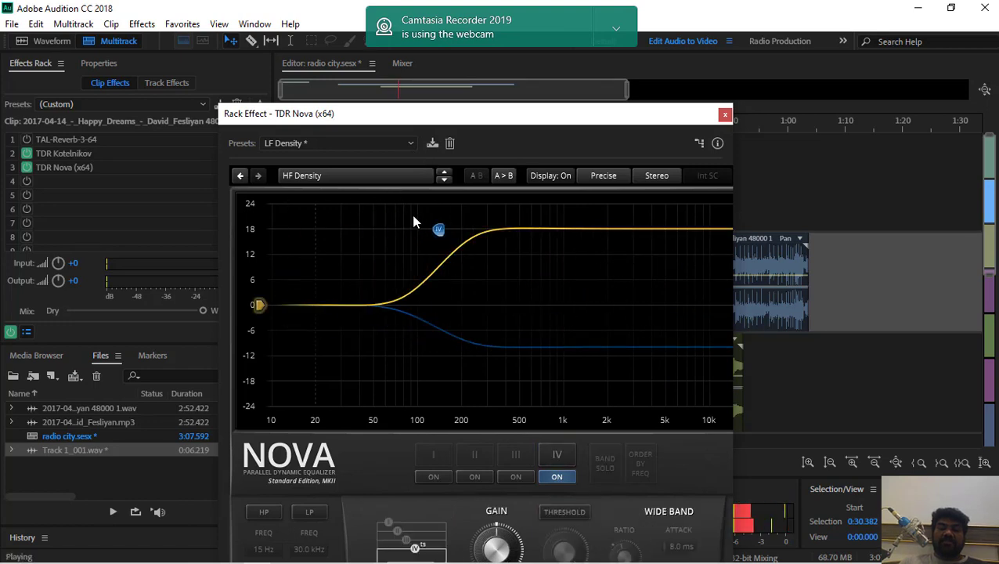
key(space)
Load Nova's Mid Focus preset and briefly audition the session from about 0:32.7
click(359, 176)
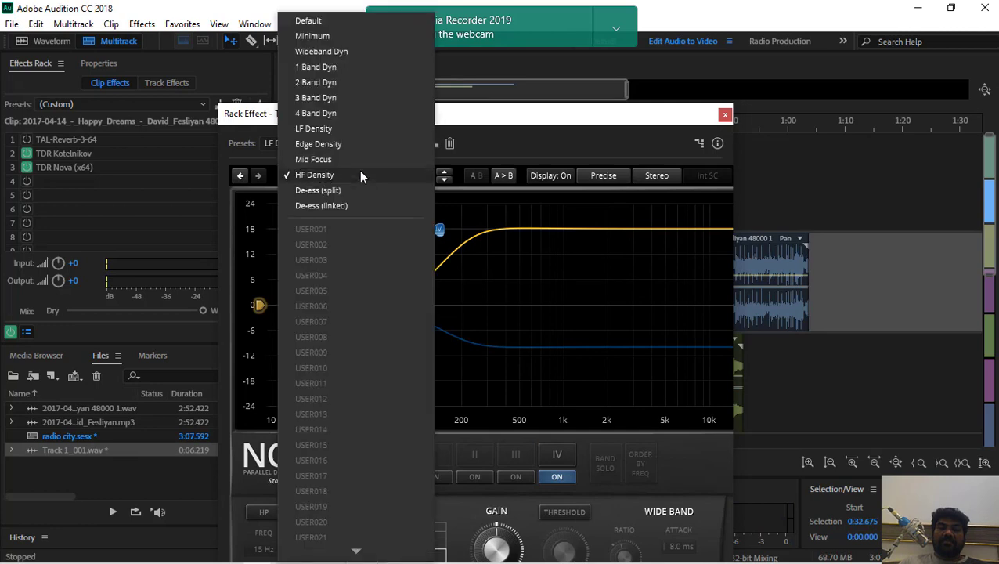
click(357, 158)
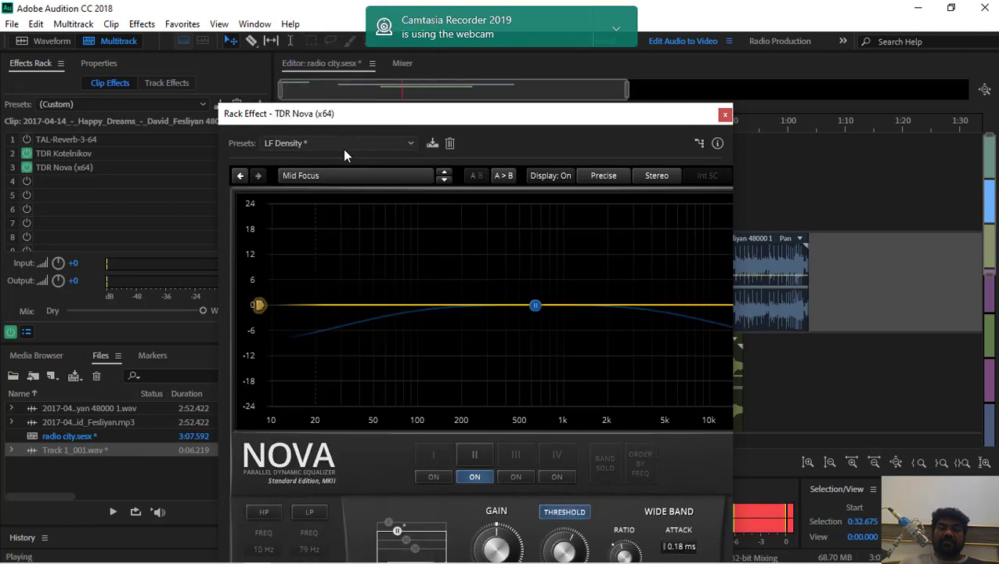
key(space)
Select the USER015 preset, raise band II to about 18 dB near 500 Hz, and audition the session from about 0:34.8
click(345, 146)
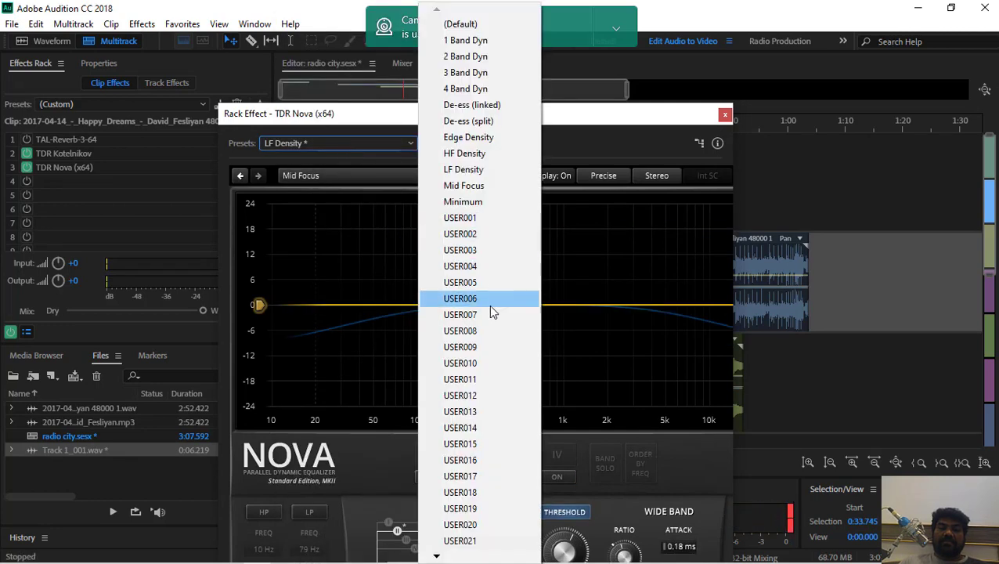
click(473, 445)
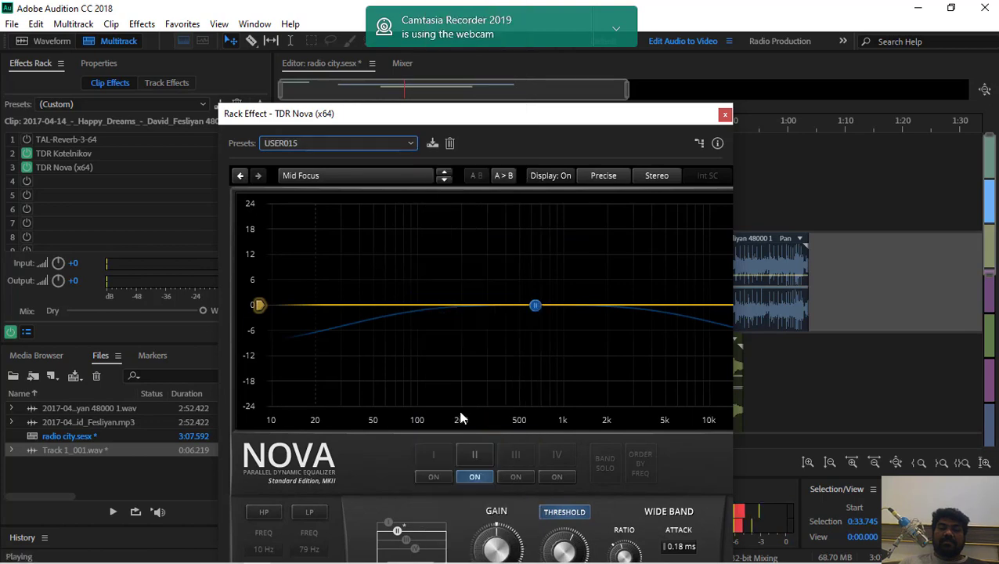
drag(534, 307, 518, 229)
key(space)
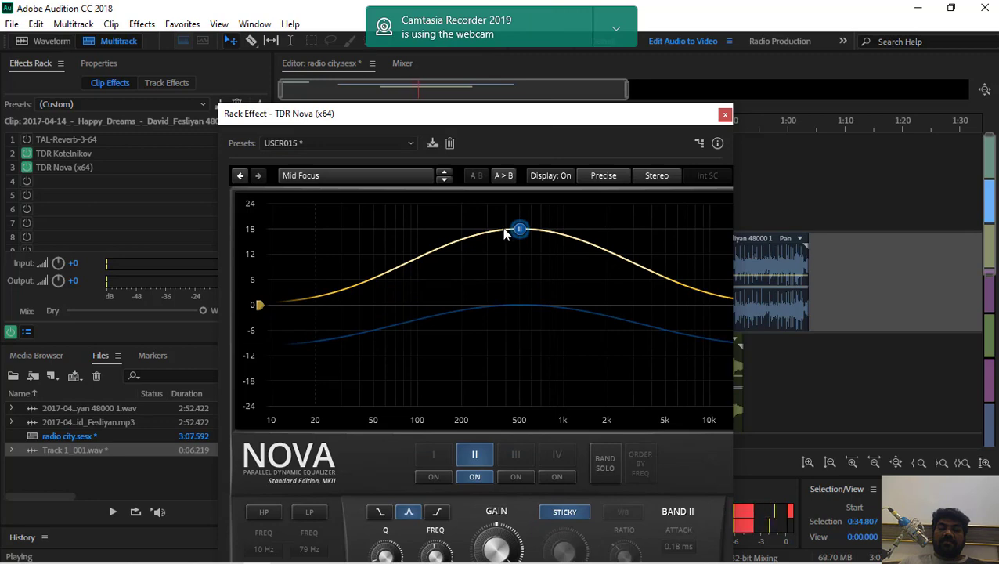
key(space)
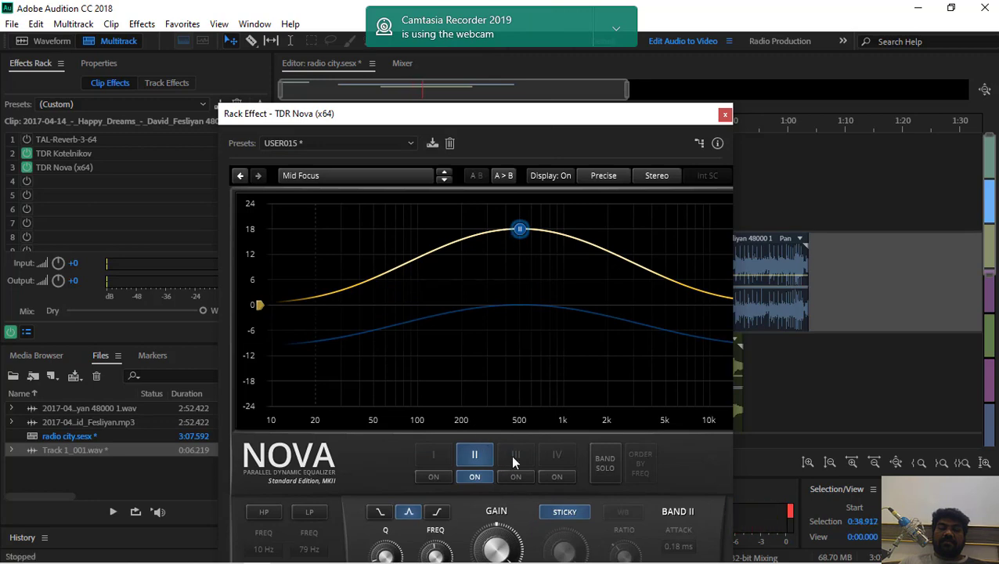
click(516, 476)
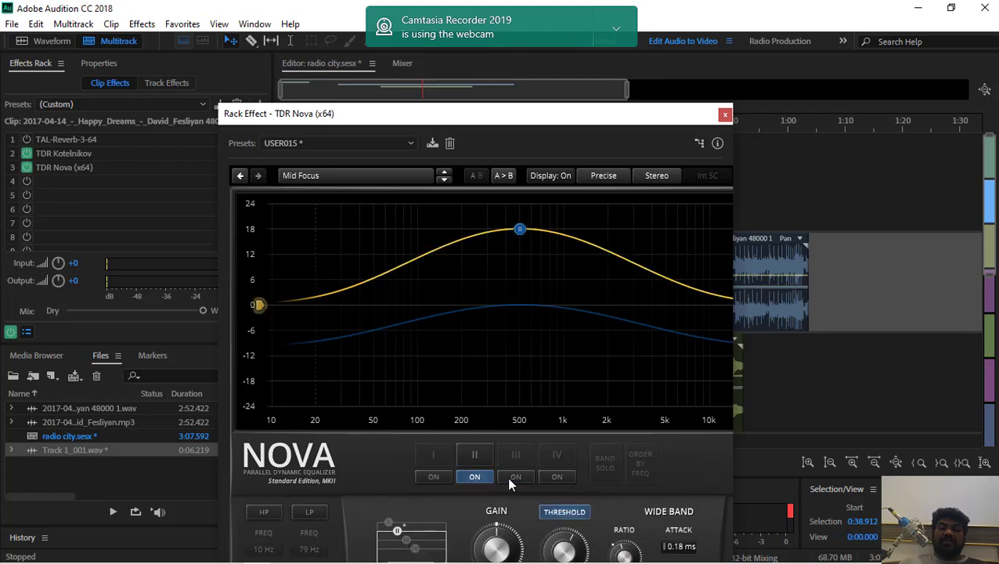
Play the session from about 0:38.9, enable band III and move it to about 7 dB near 700 Hz
key(space)
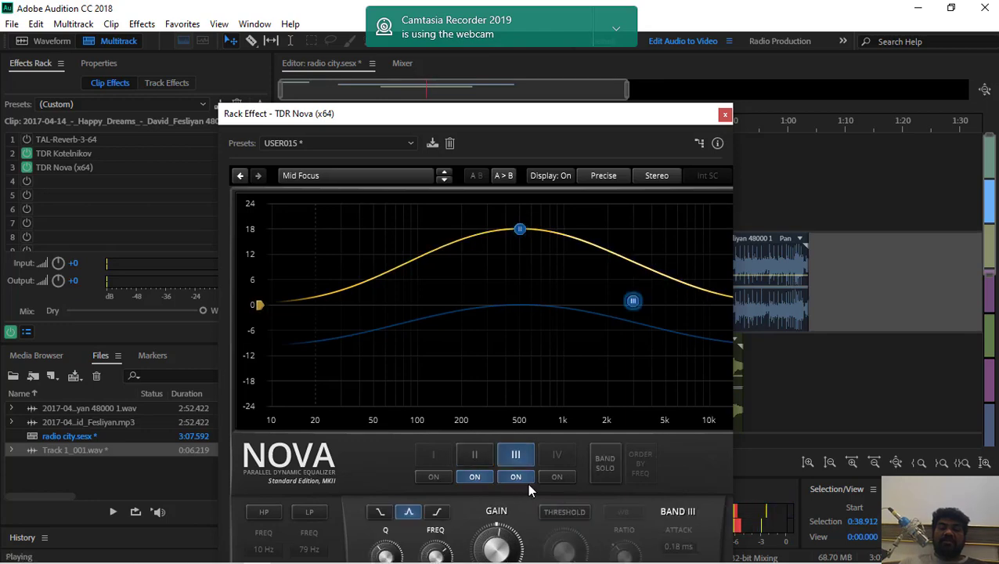
drag(632, 306, 532, 282)
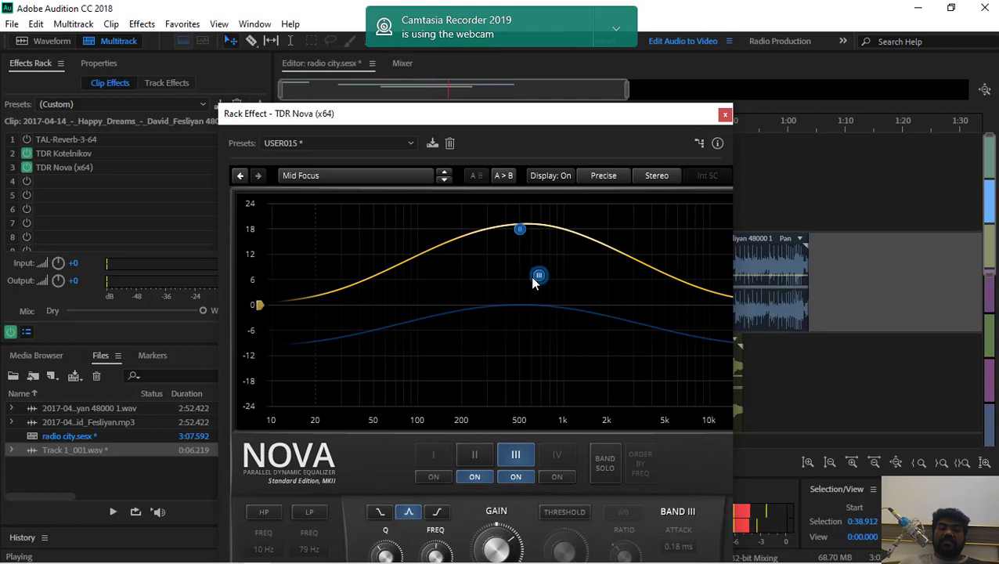
key(space)
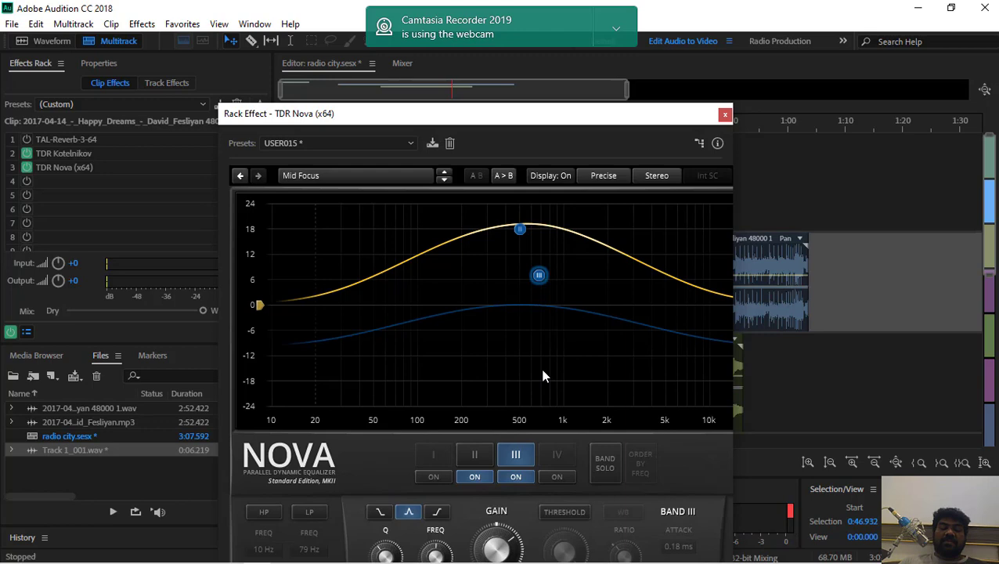
Switch band III to a high shelf, raise its frequency and briefly audition the session from about 0:46.9
click(440, 513)
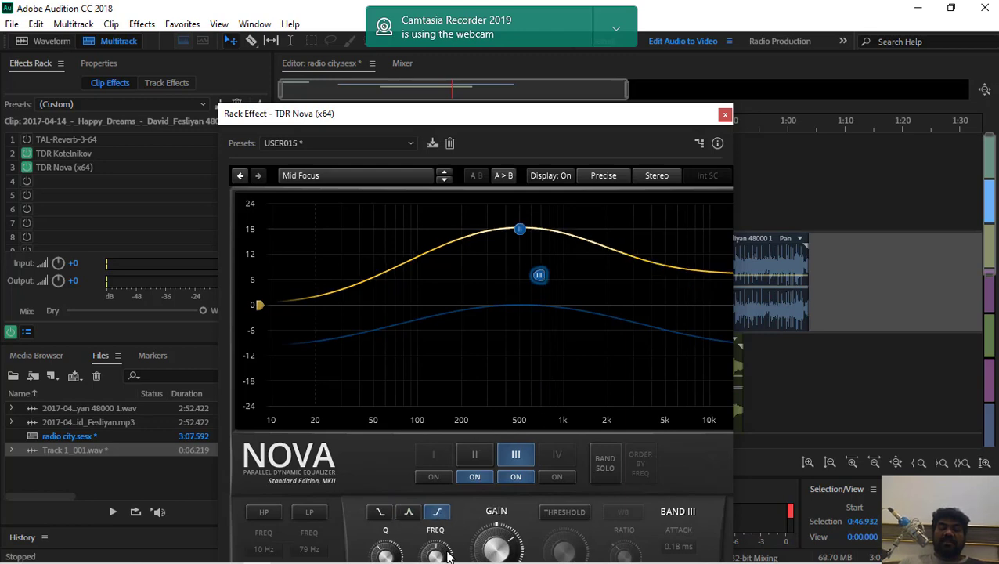
drag(448, 555, 448, 534)
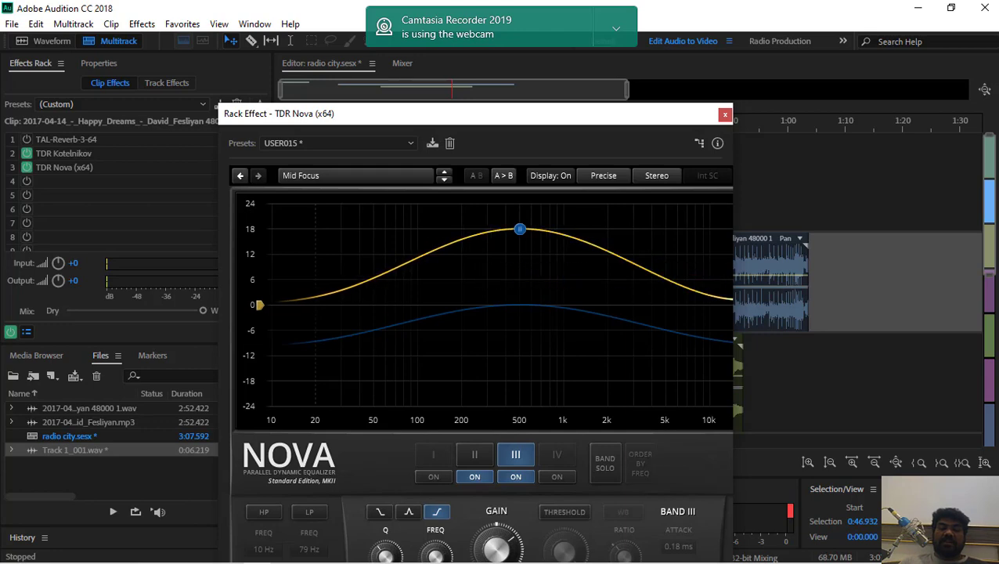
key(space)
key(space)
Select the USER033 preset and audition the session from about 0:49.3
click(322, 144)
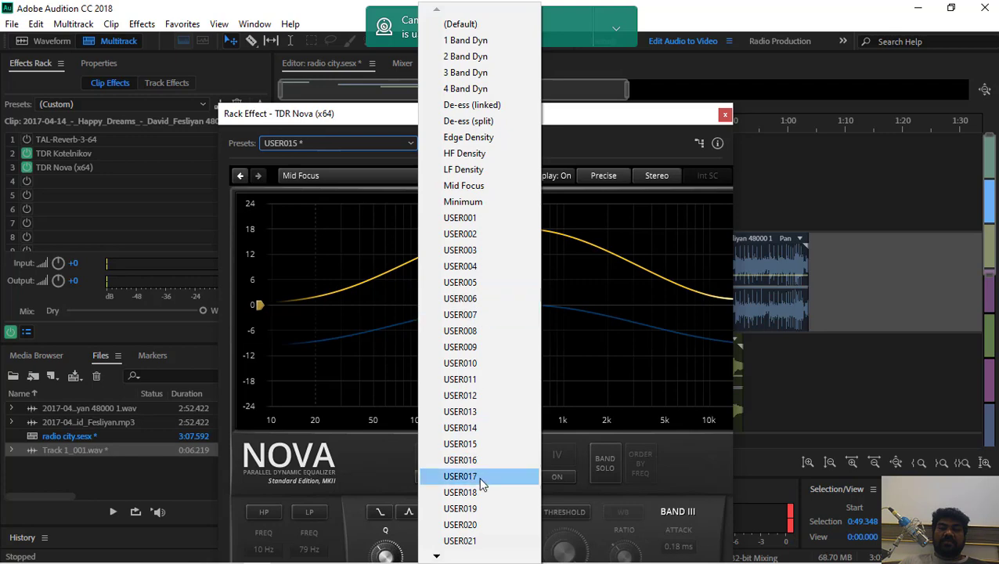
mouse_move(438, 558)
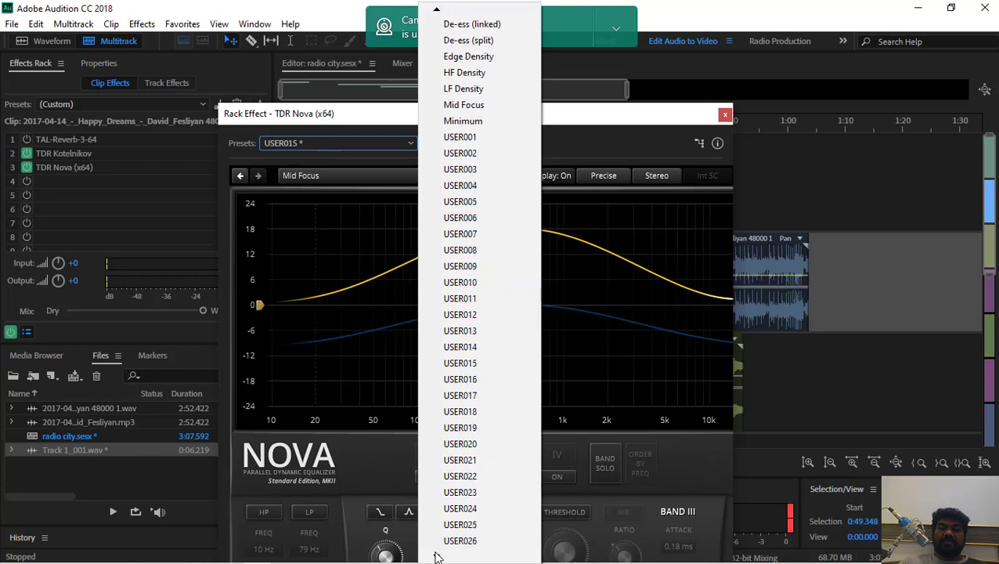
click(461, 493)
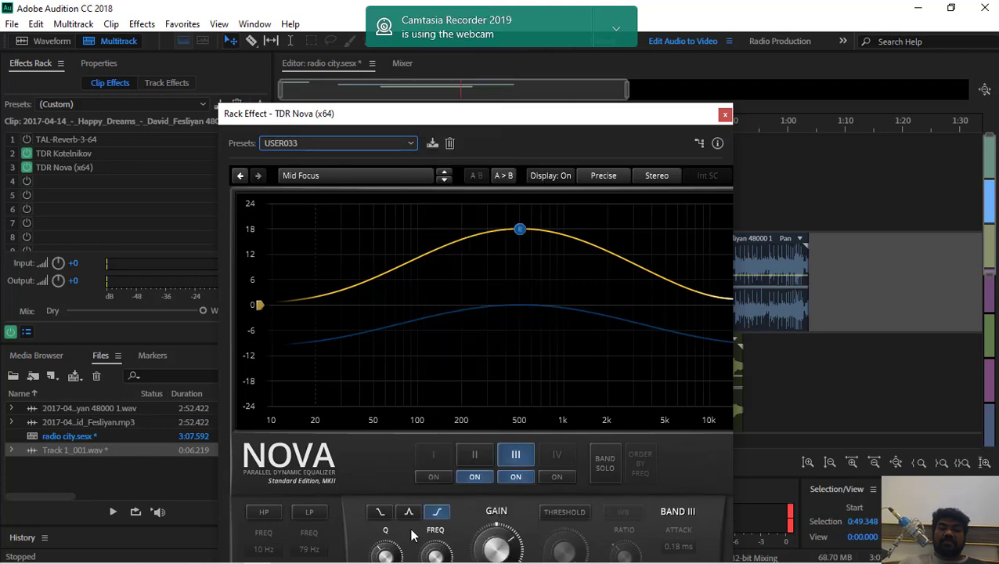
key(space)
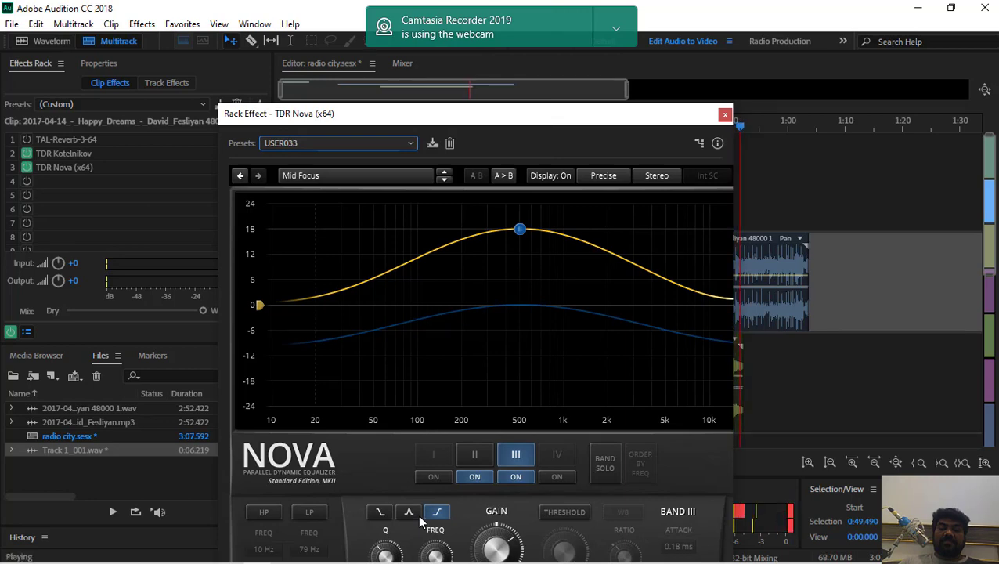
key(space)
Load the Wideband Dyn preset and briefly audition the session from about 0:52.4
click(363, 144)
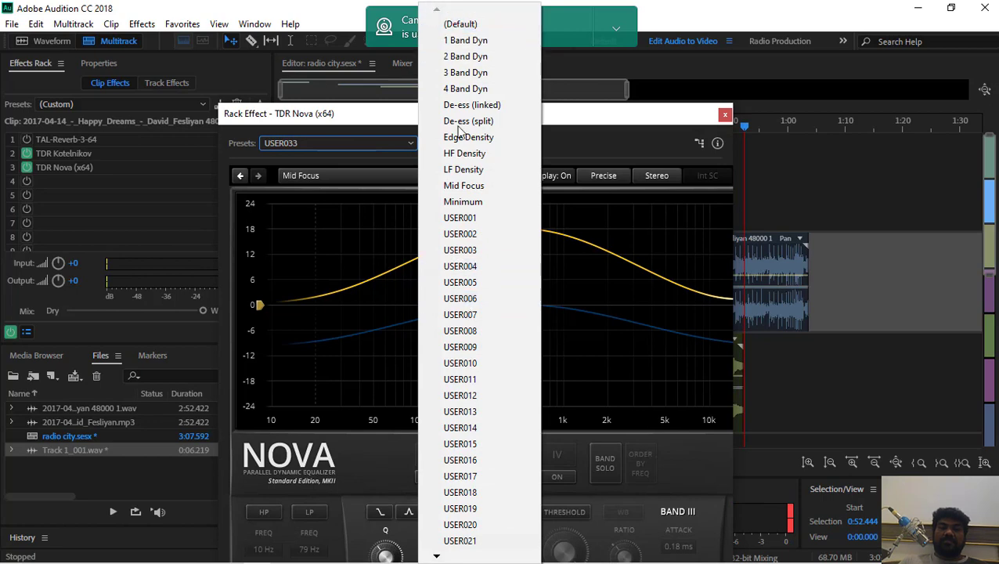
mouse_move(436, 557)
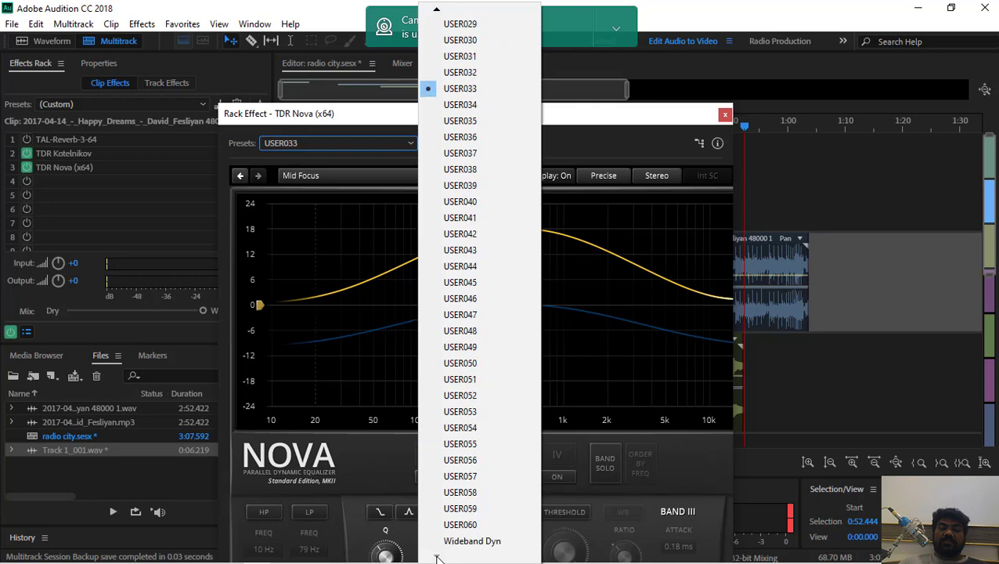
click(475, 545)
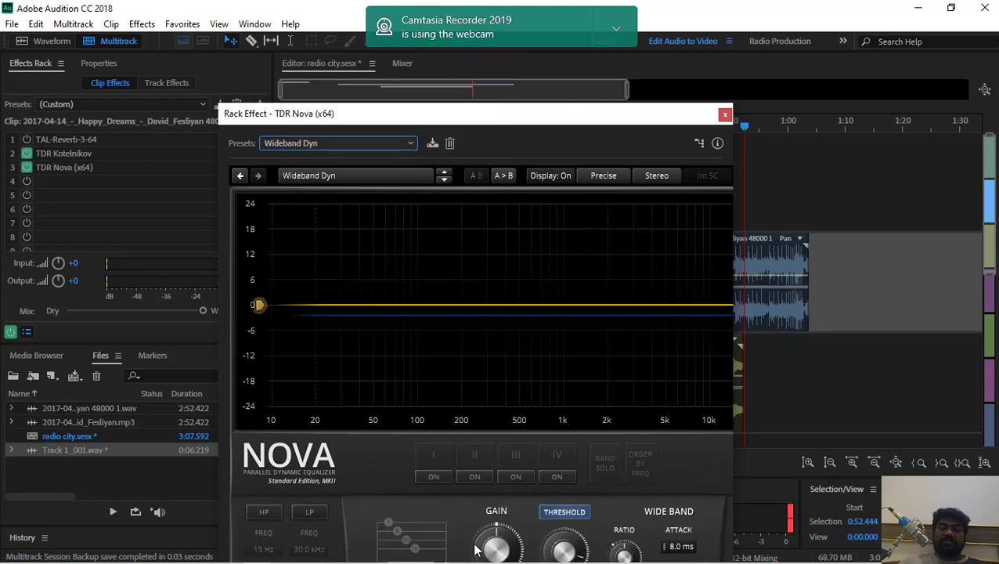
key(space)
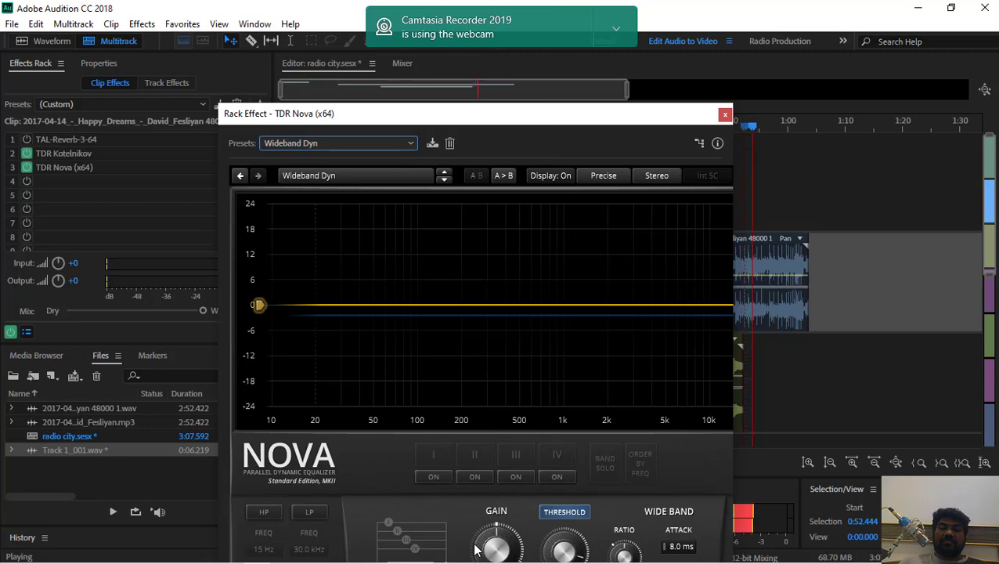
key(space)
Switch Nova's internal preset to 1 Band Dyn and briefly audition the session from about 0:54.4
click(336, 180)
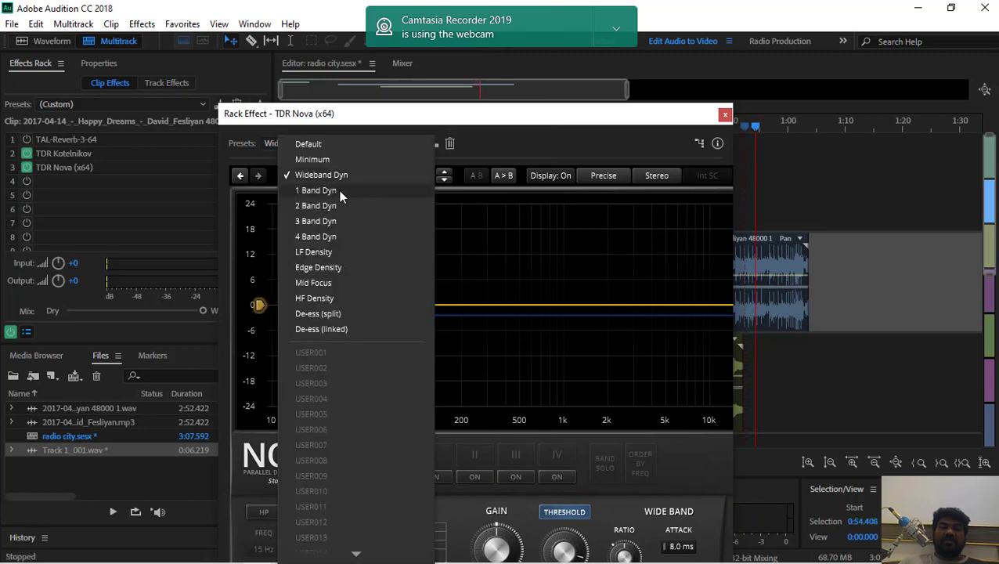
click(340, 191)
key(space)
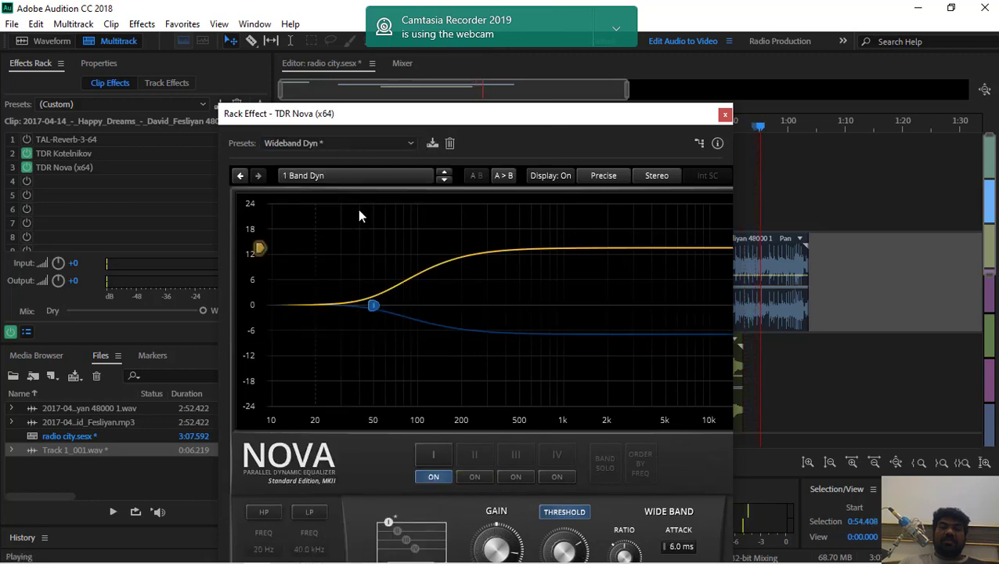
Load Nova's 4 Band Dyn preset and set band II to about 18 dB, band III to about -18 dB and band IV to about 11 dB
click(354, 185)
click(357, 222)
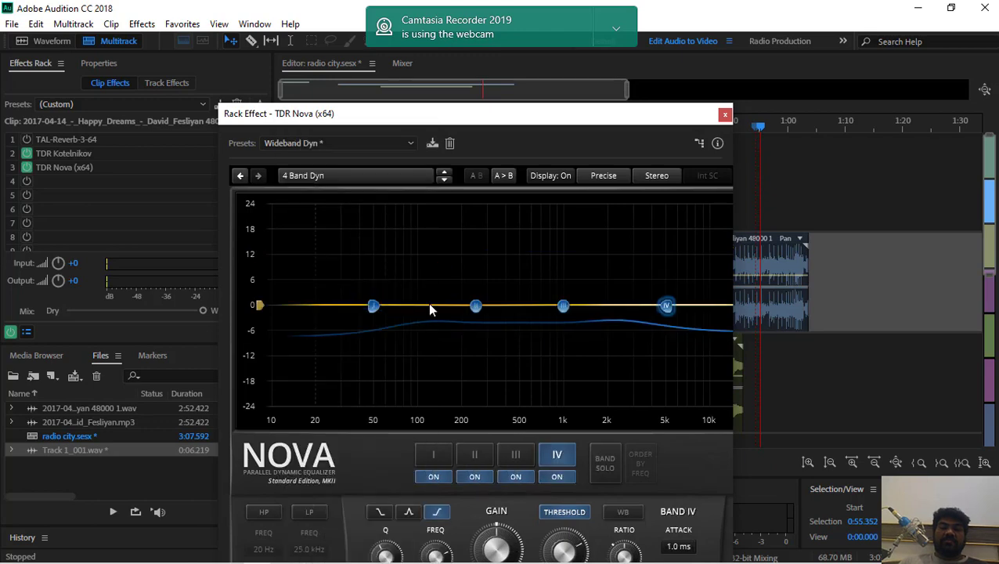
drag(475, 306, 470, 190)
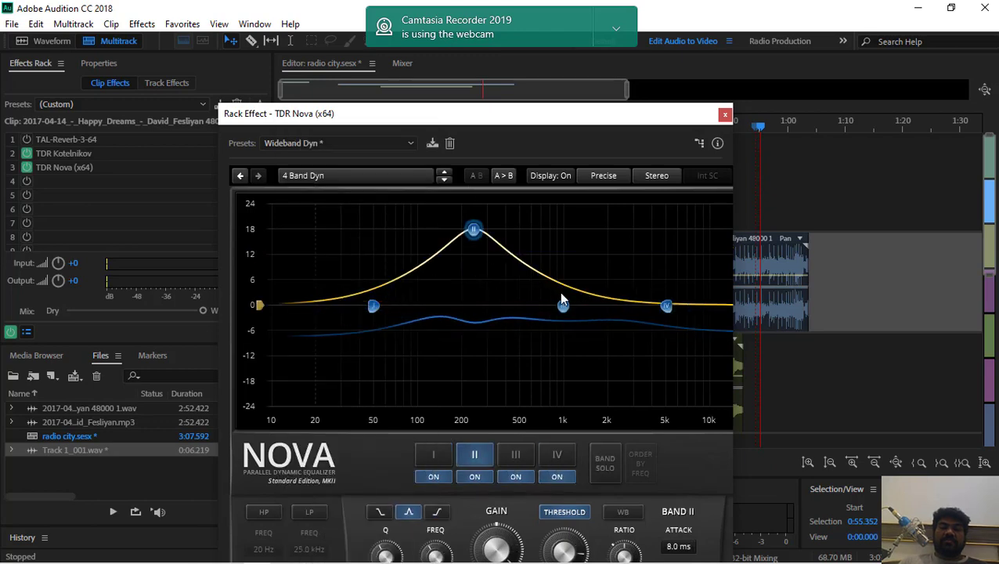
drag(563, 307, 568, 381)
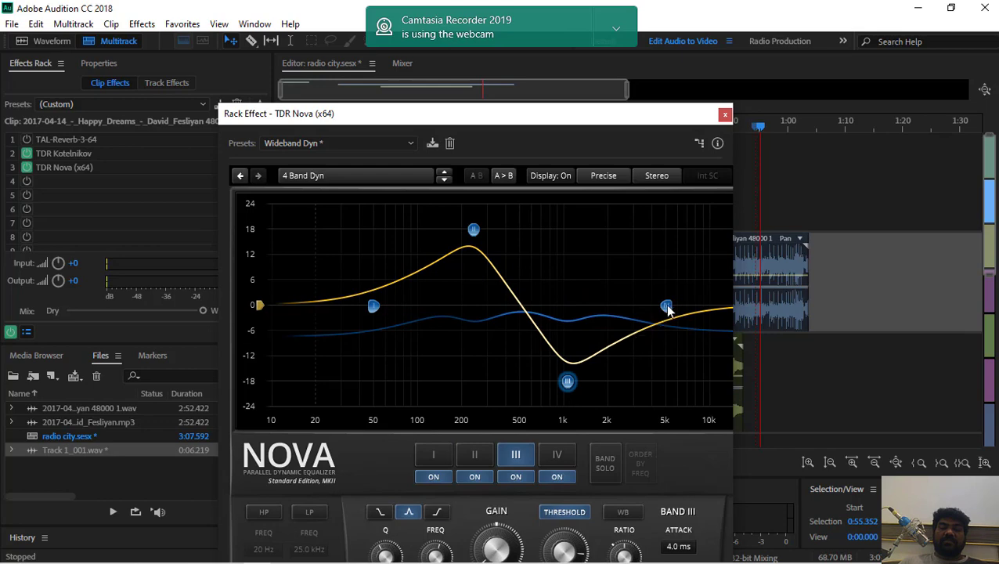
drag(666, 307, 675, 257)
Audition the session from about 0:55.4, and again from near its beginning at about 0:00.4
key(space)
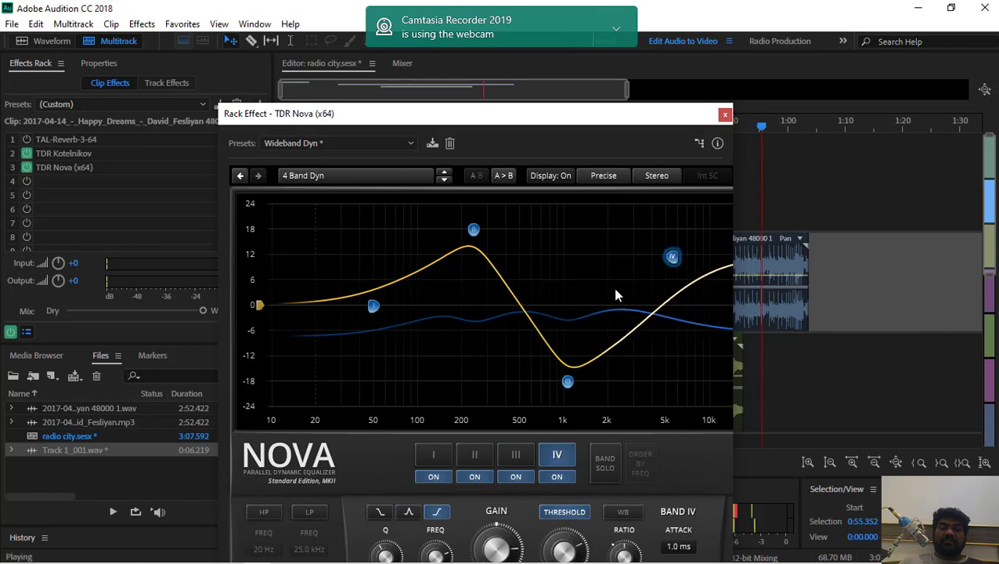
click(336, 269)
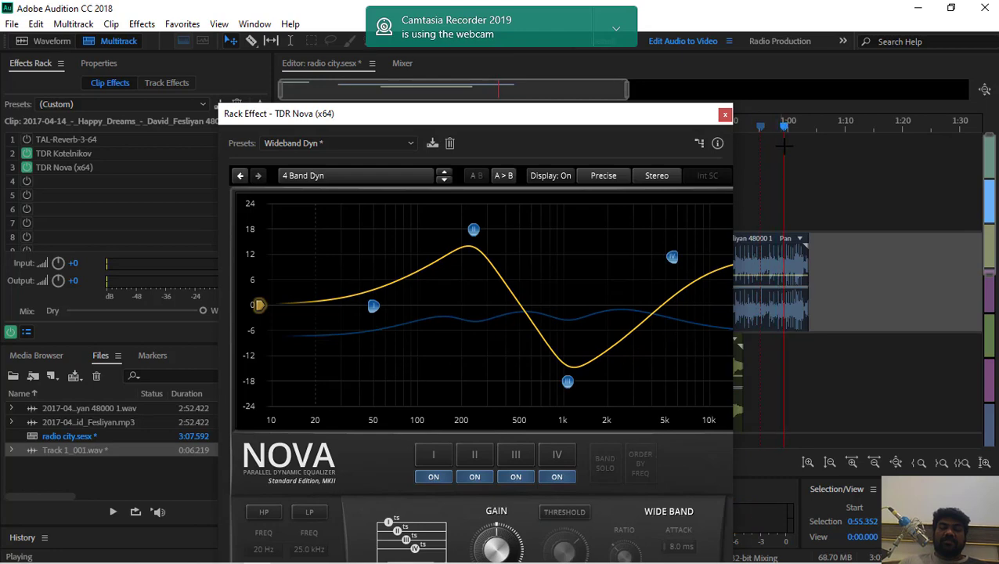
drag(787, 127, 653, 151)
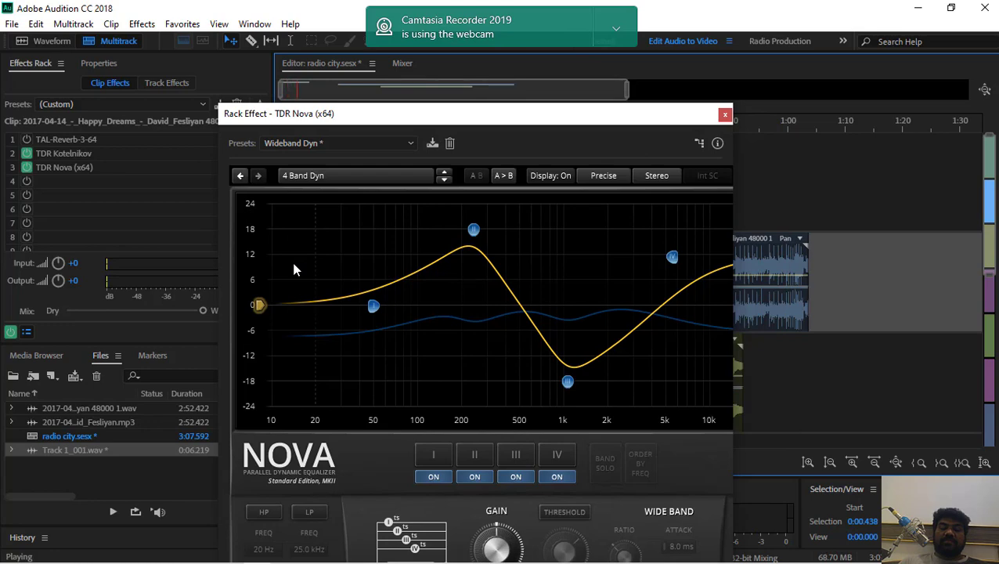
key(space)
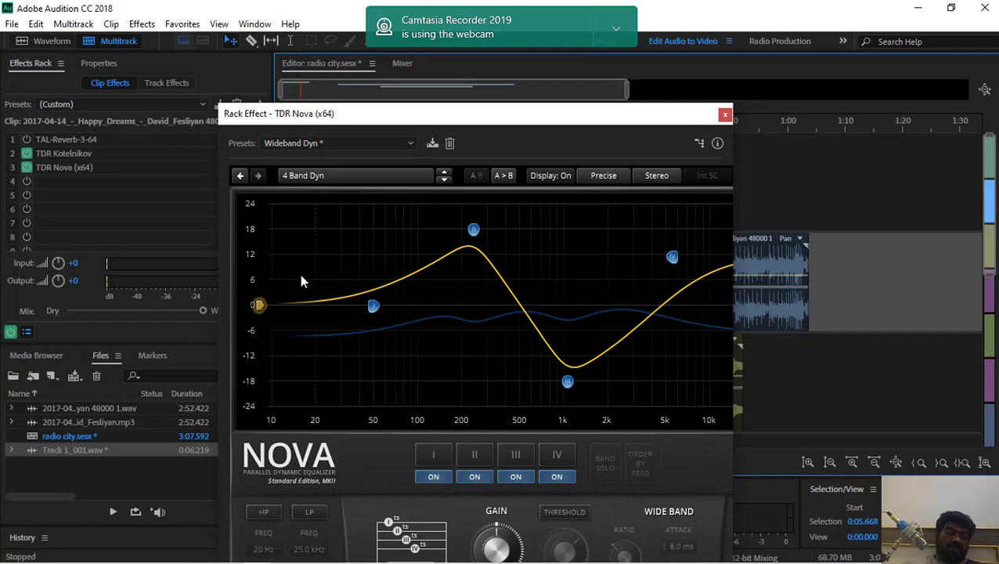